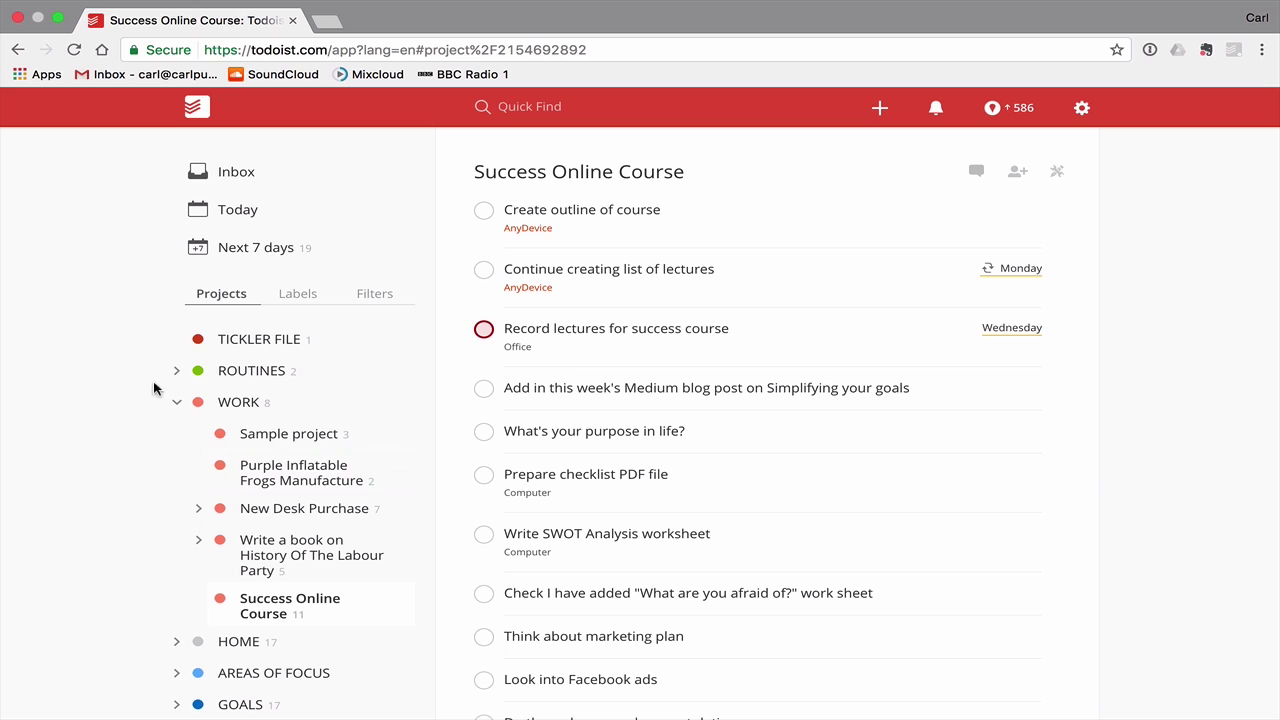
- Collapse the WORK project group and look over the Success Online Course task list
left_click(177, 402)
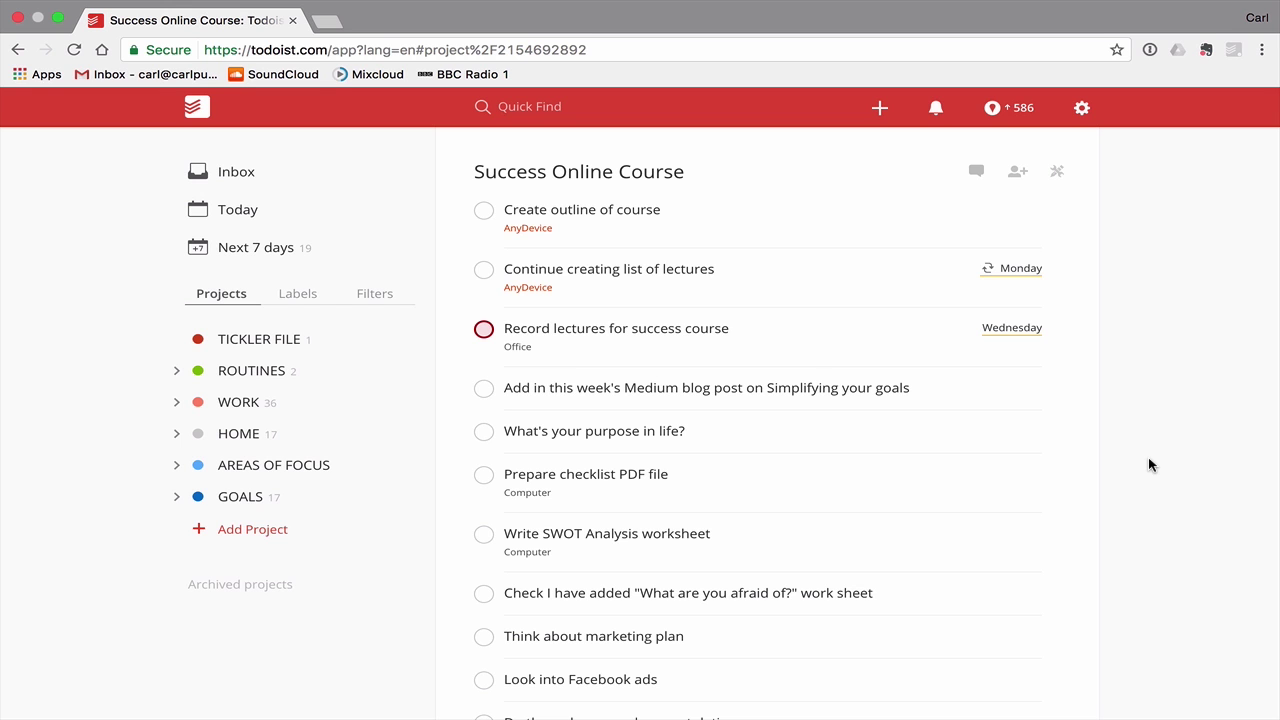
scroll(1148, 457, "down", 4)
scroll(1148, 457, "up", 4)
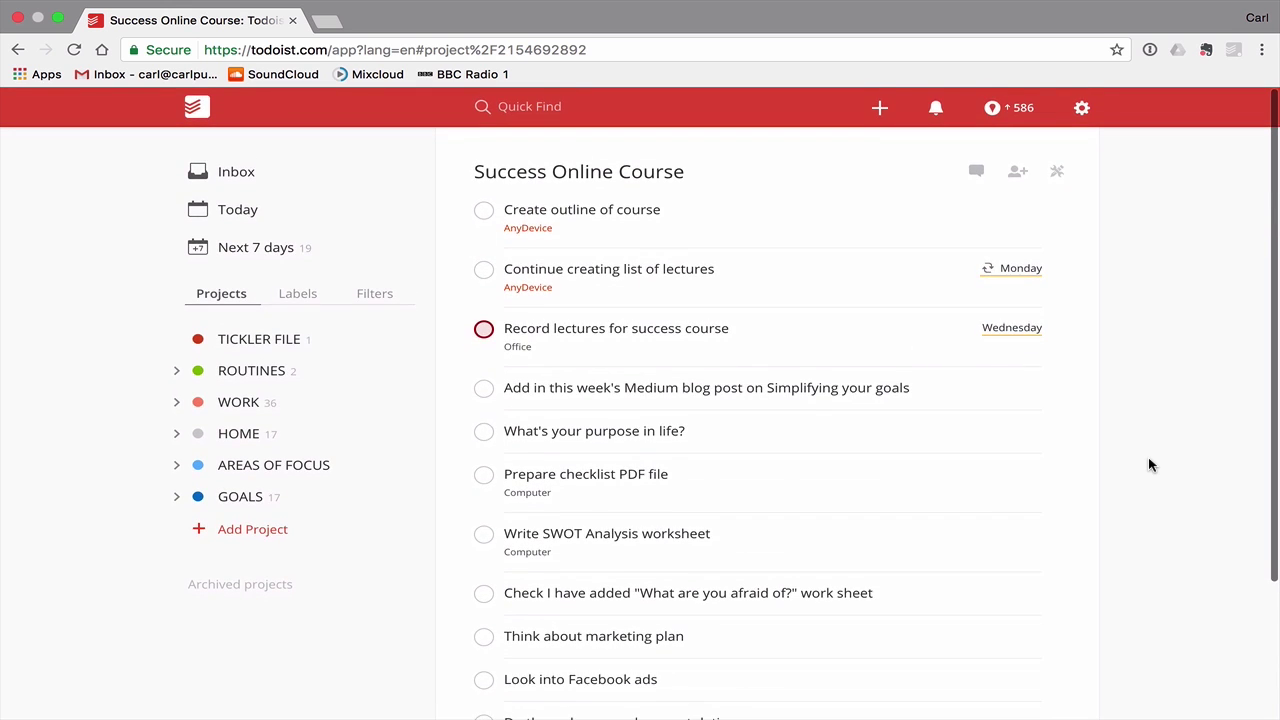
scroll(1148, 457, "down", 3)
scroll(1148, 457, "up", 3)
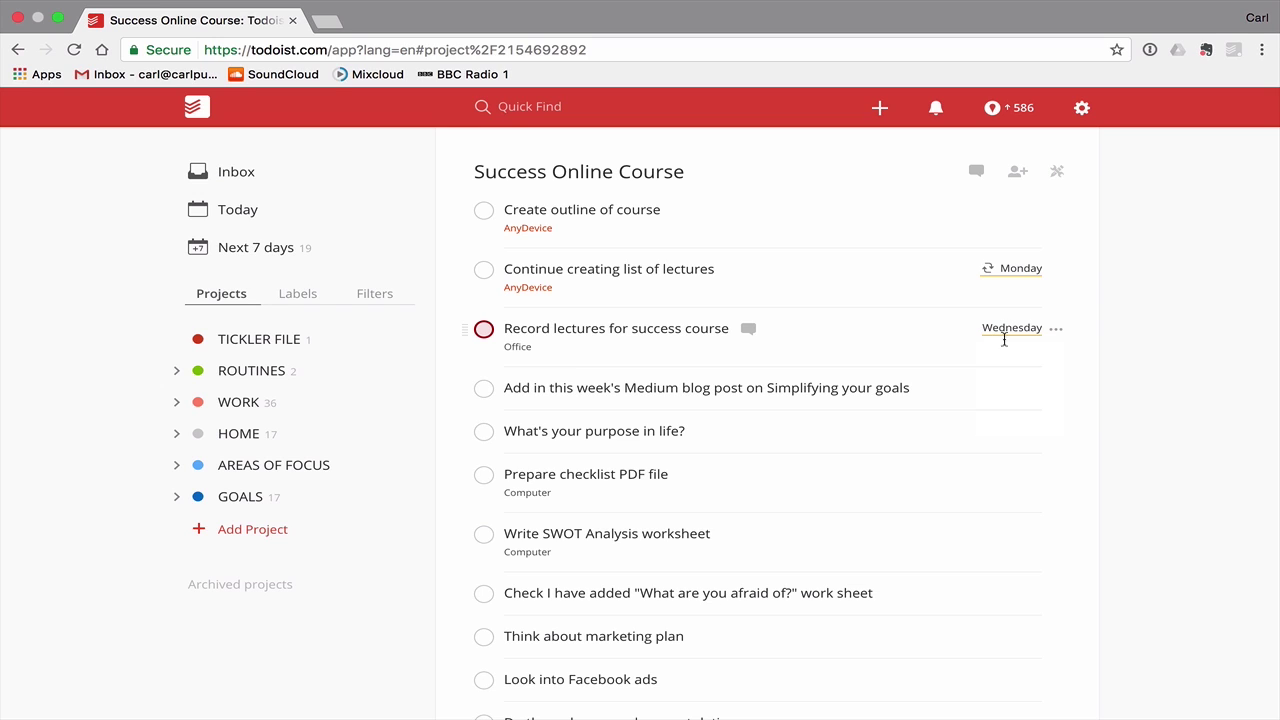
- Reschedule the "Record lectures for success course" task to Thursday
mouse_move(995, 328)
left_click(604, 330)
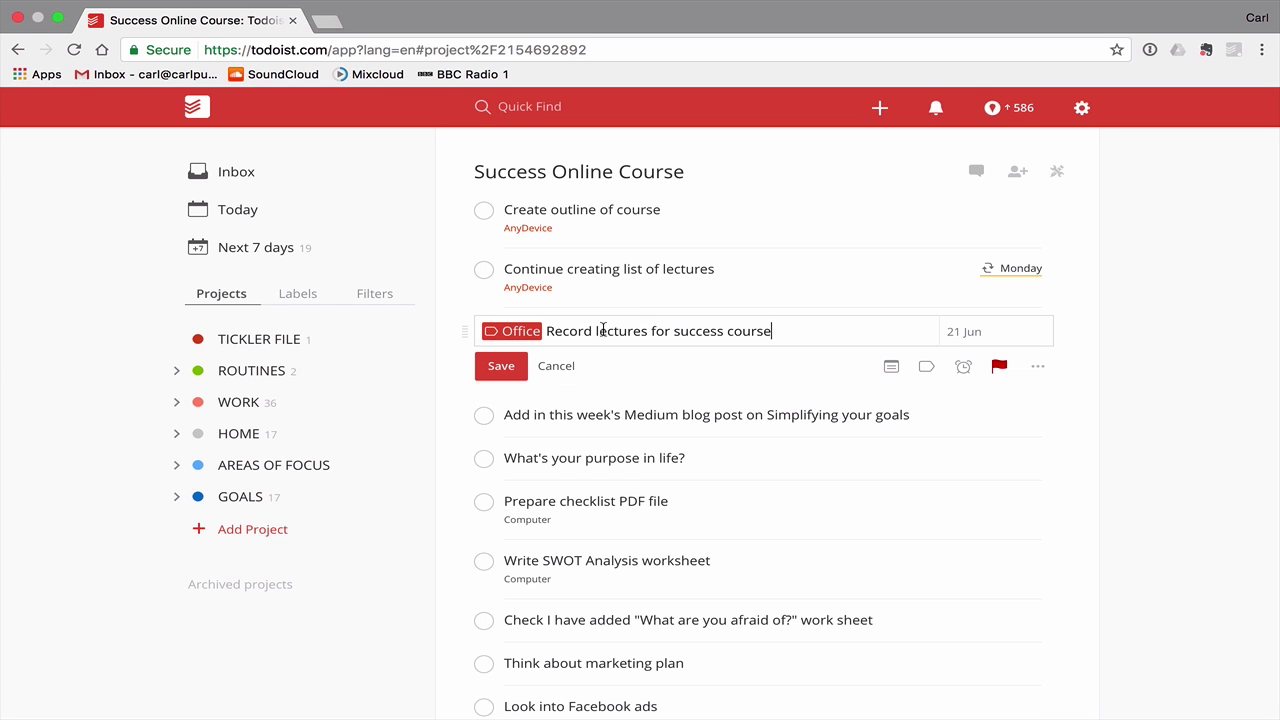
left_click(964, 329)
type("thu")
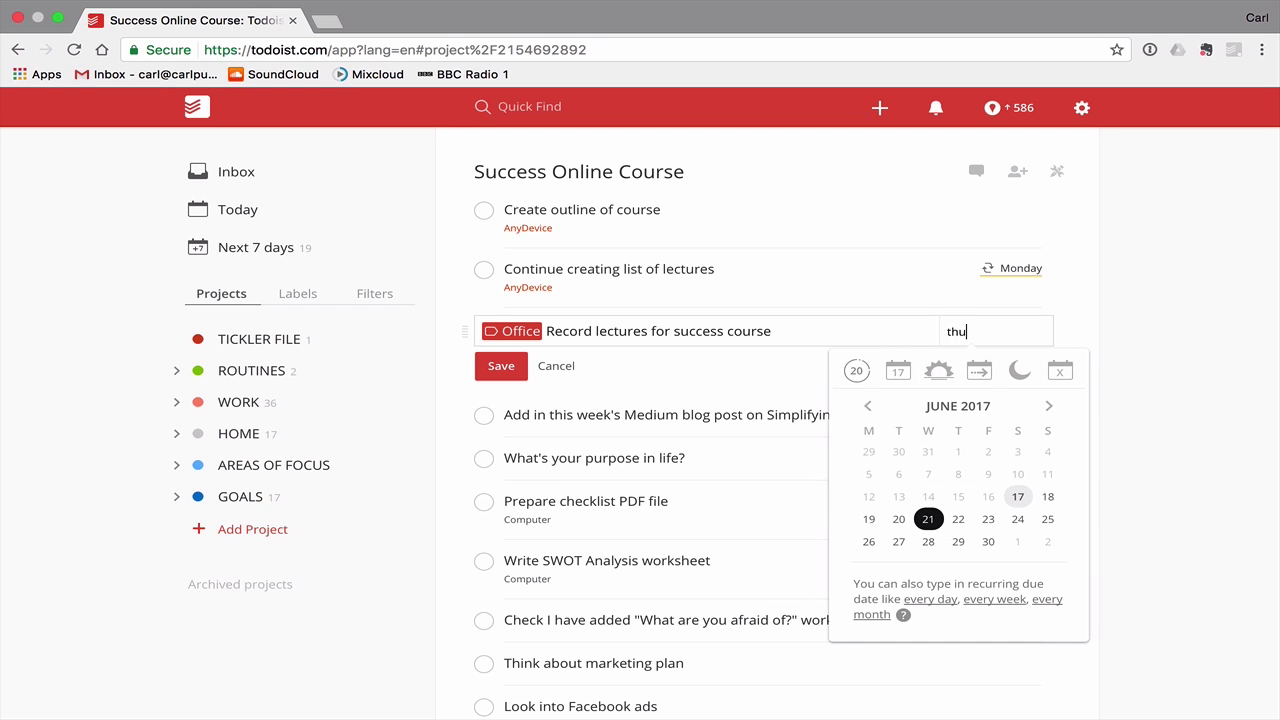
key("Return")
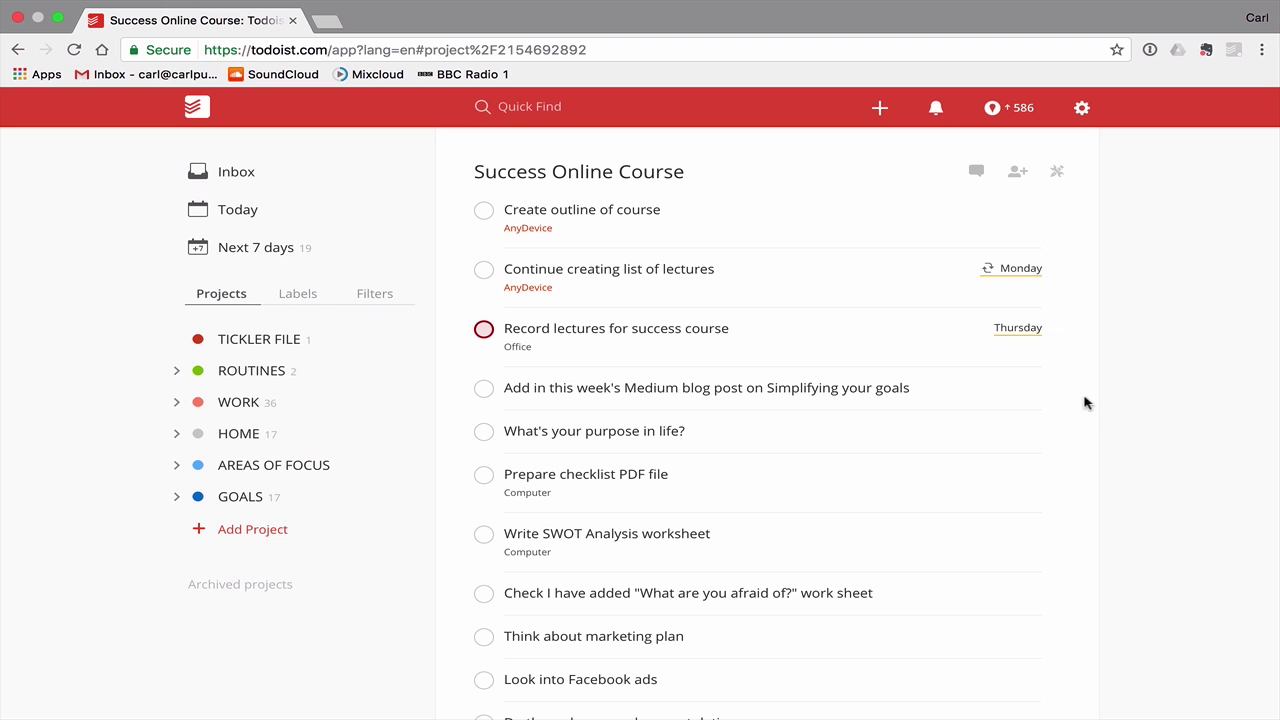
scroll(890, 430, "down", 2)
scroll(890, 425, "down", 2)
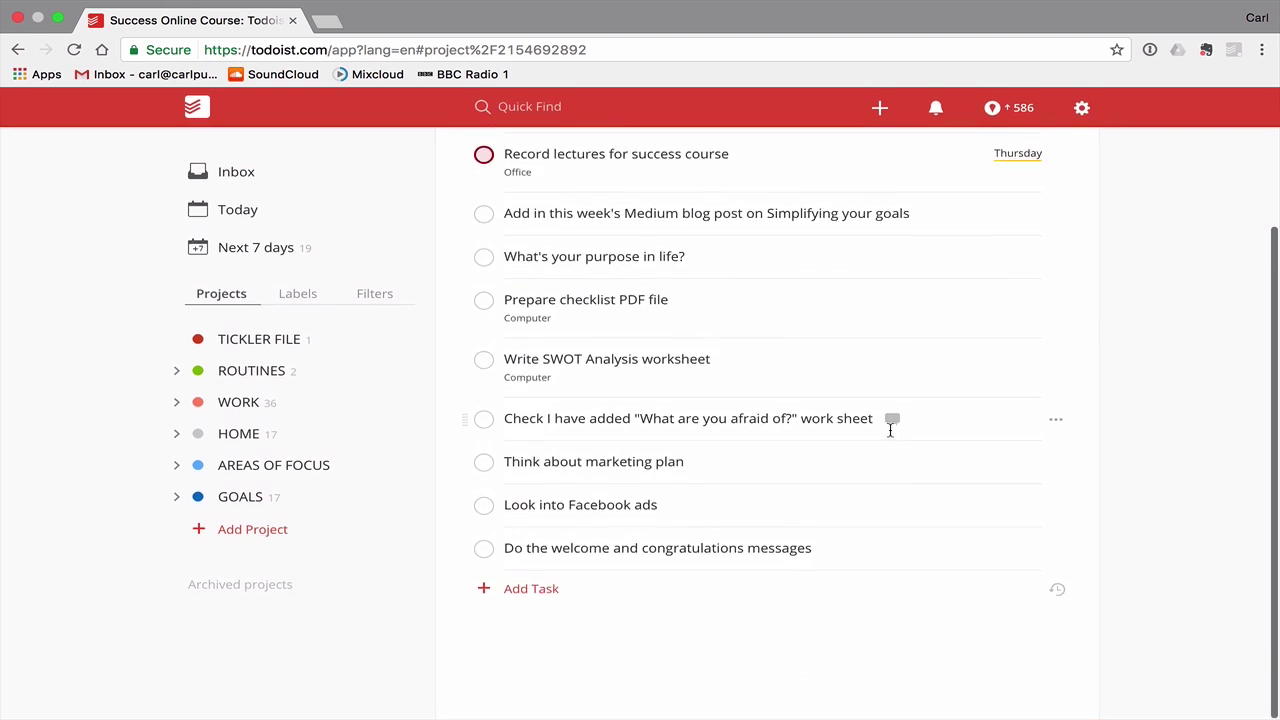
scroll(800, 440, "up", 4)
scroll(720, 457, "down", 4)
scroll(642, 470, "up", 3)
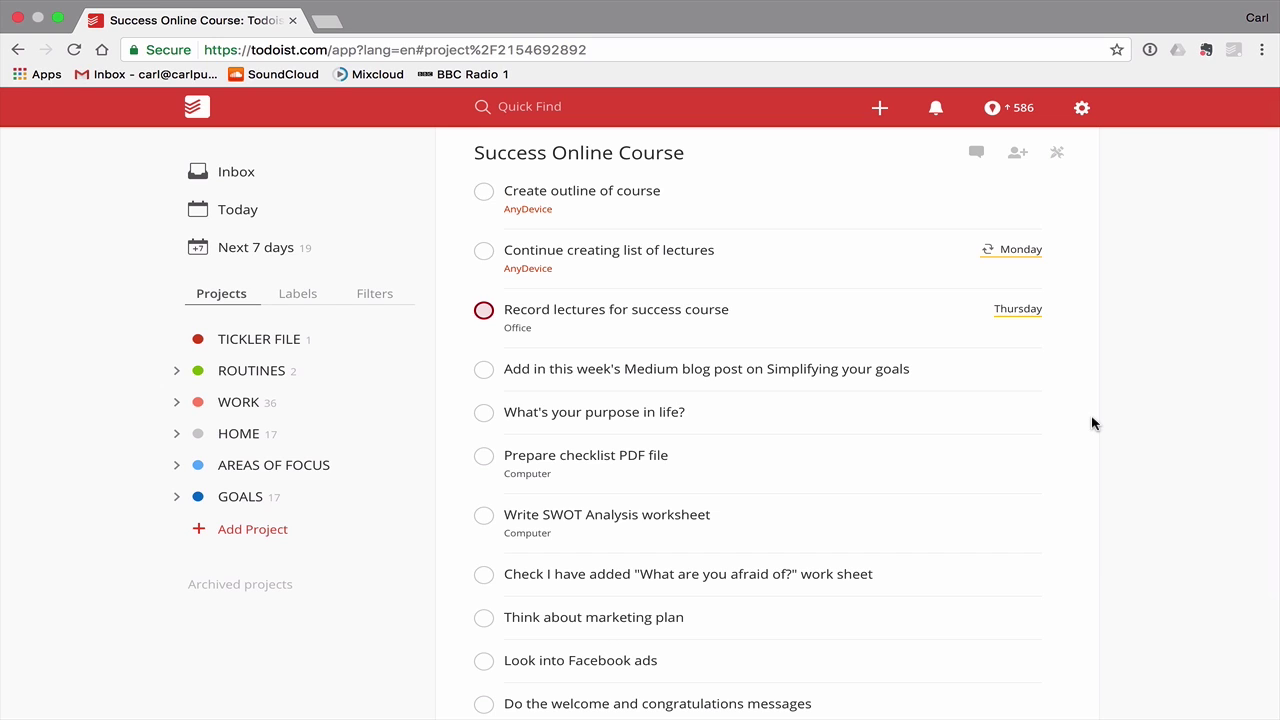
- View the Inbox and return to the Success Online Course project inside the expanded WORK group
left_click(224, 175)
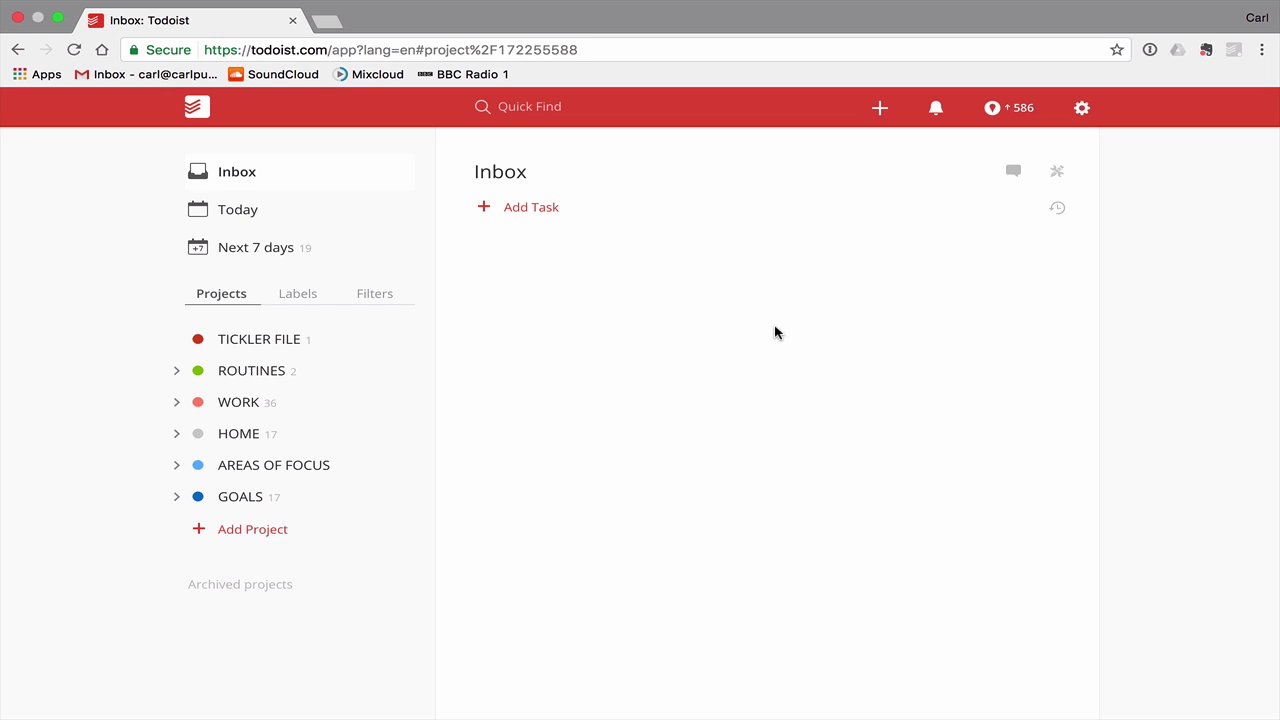
left_click(177, 404)
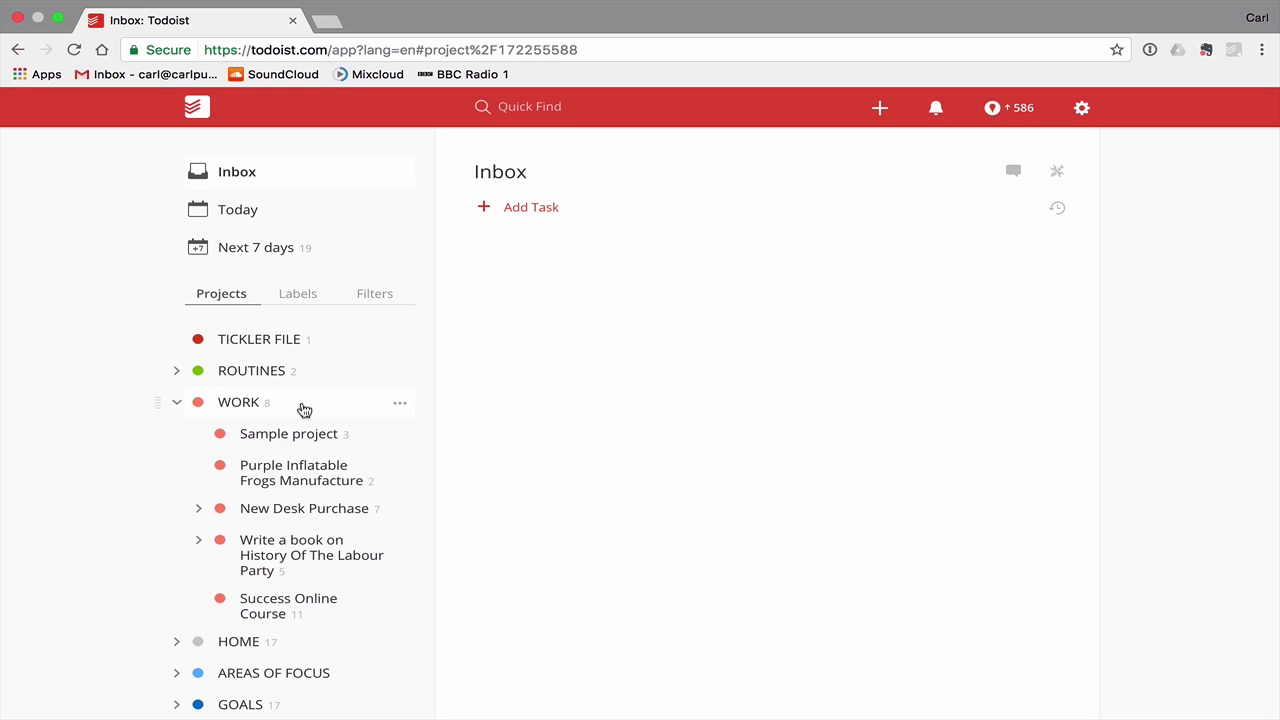
left_click(313, 600)
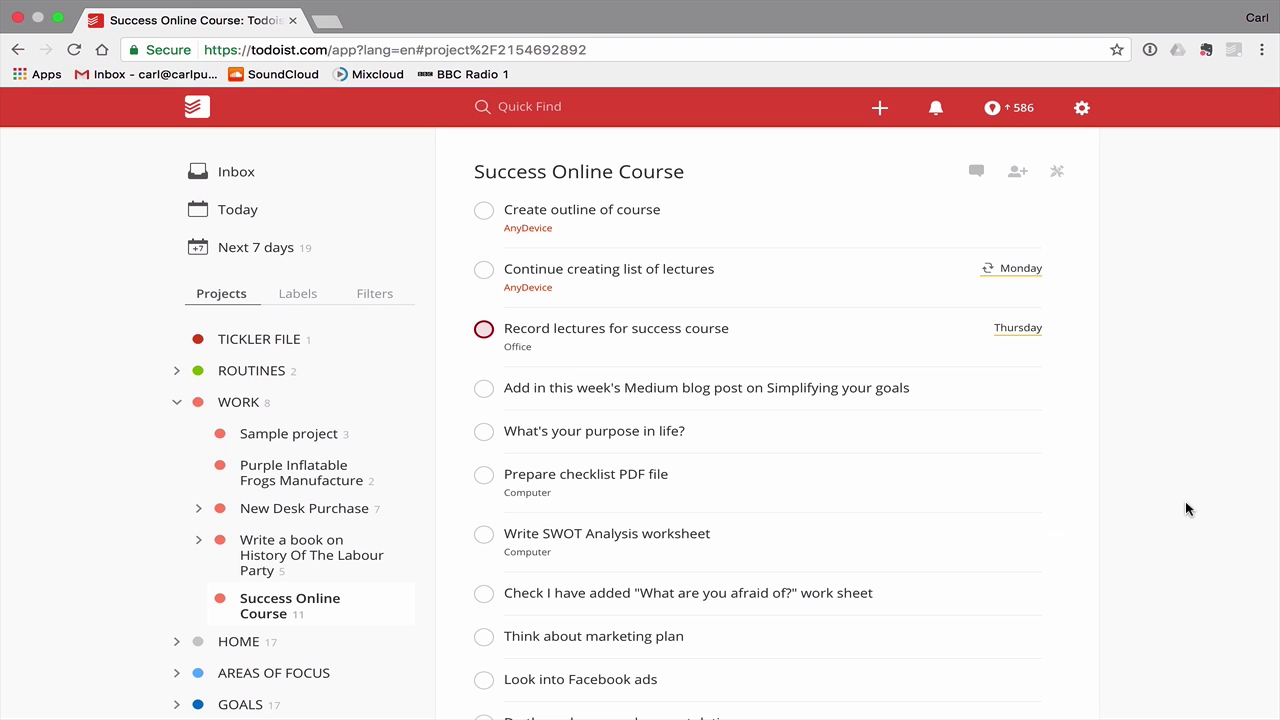
- Review all Success Online Course tasks, checking their wording and which ones lack a context label
scroll(1185, 509, "down", 3)
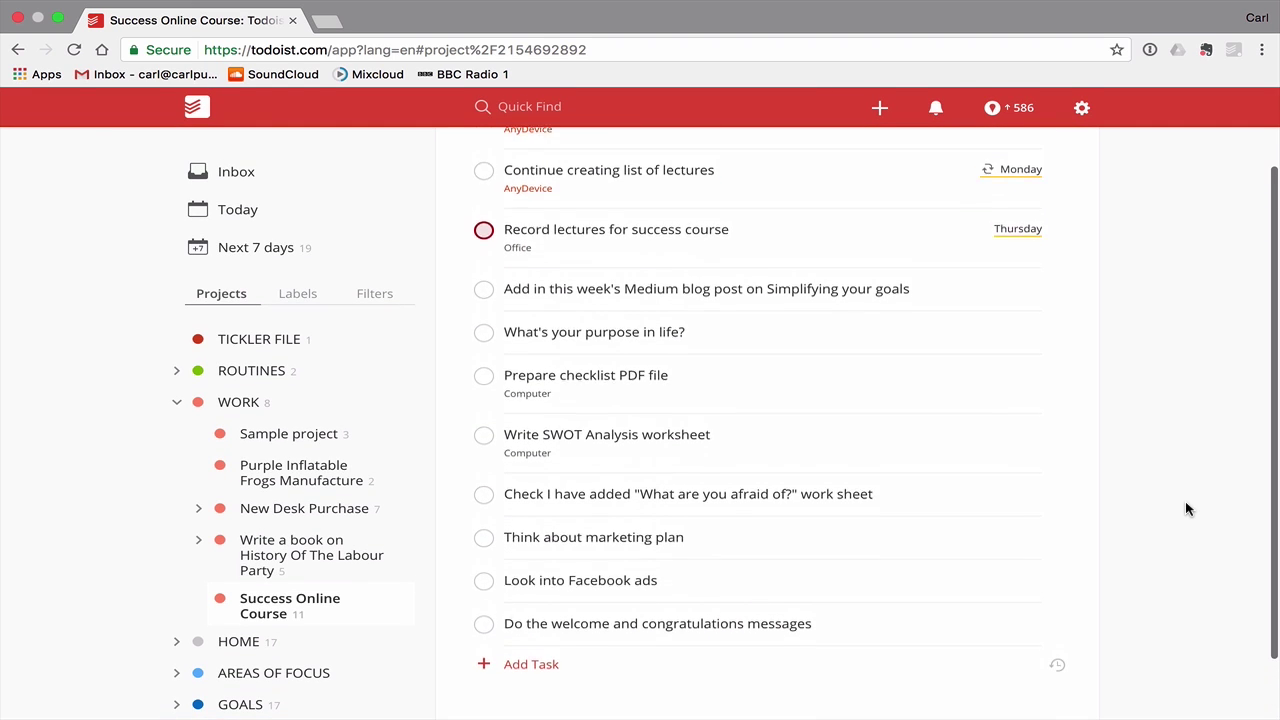
scroll(1185, 509, "up", 2)
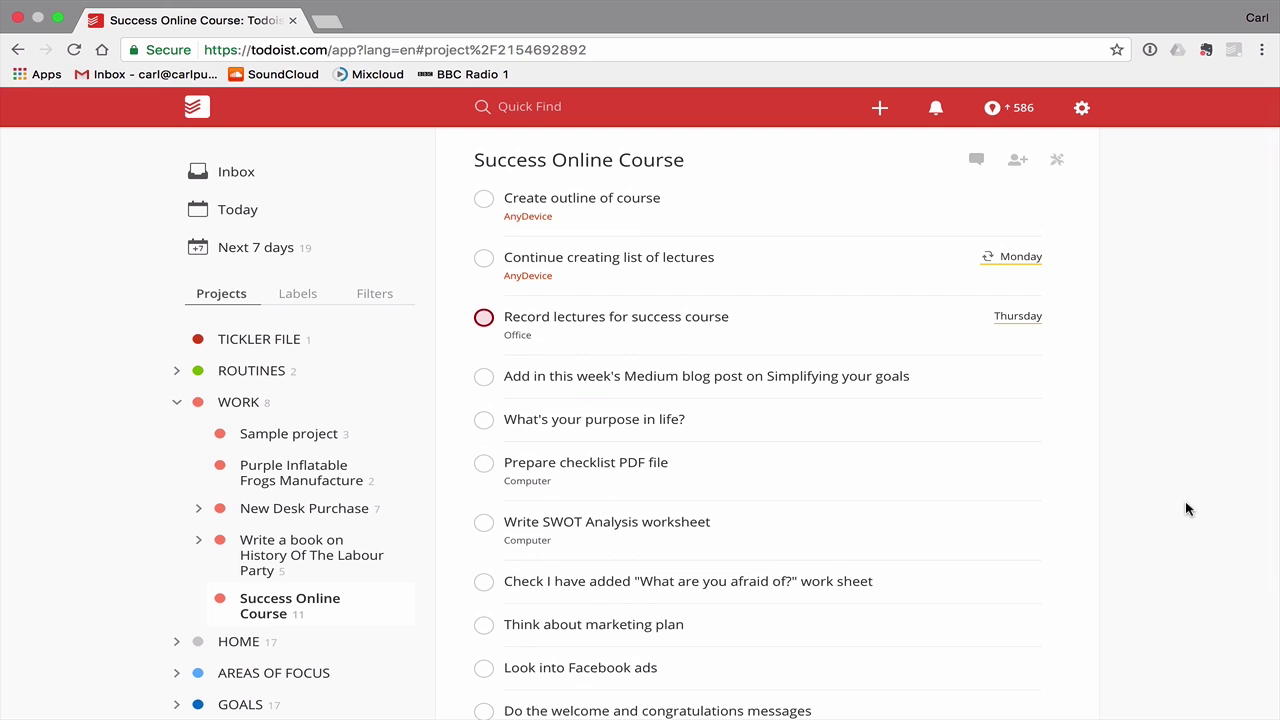
scroll(1185, 509, "down", 3)
scroll(1185, 509, "up", 3)
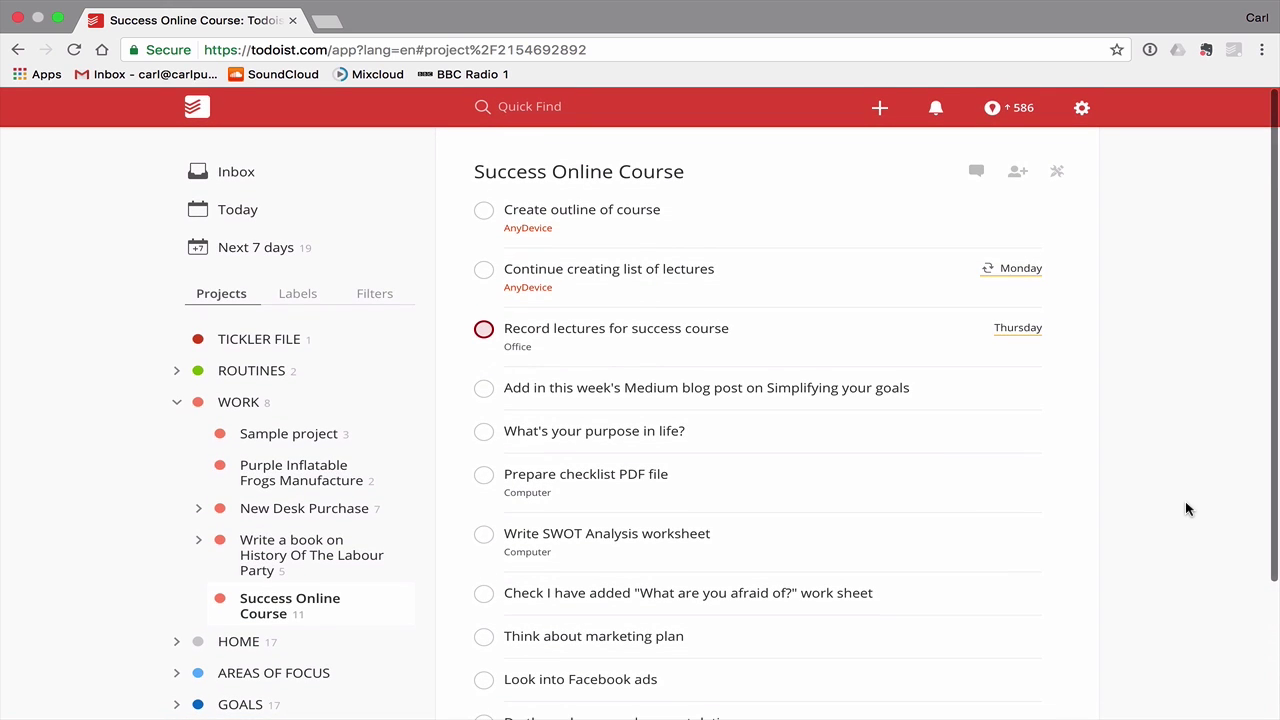
scroll(552, 679, "down", 3)
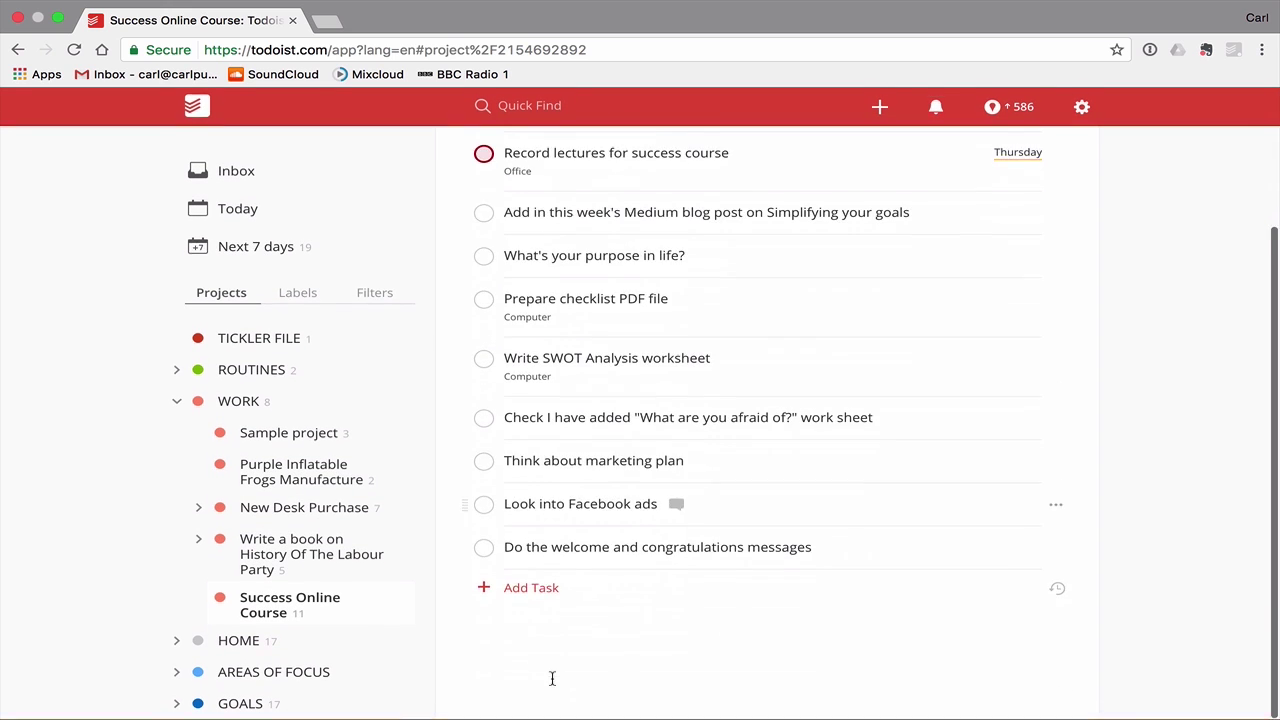
scroll(552, 281, "up", 2)
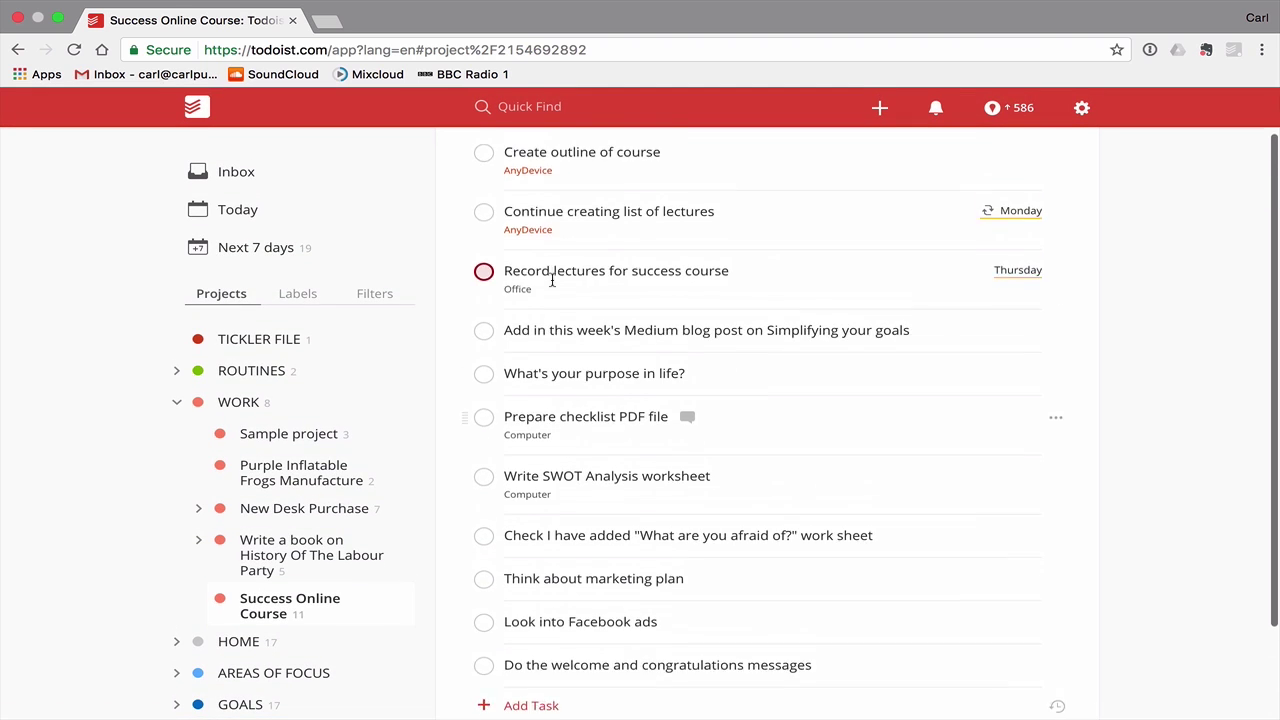
scroll(552, 281, "up", 2)
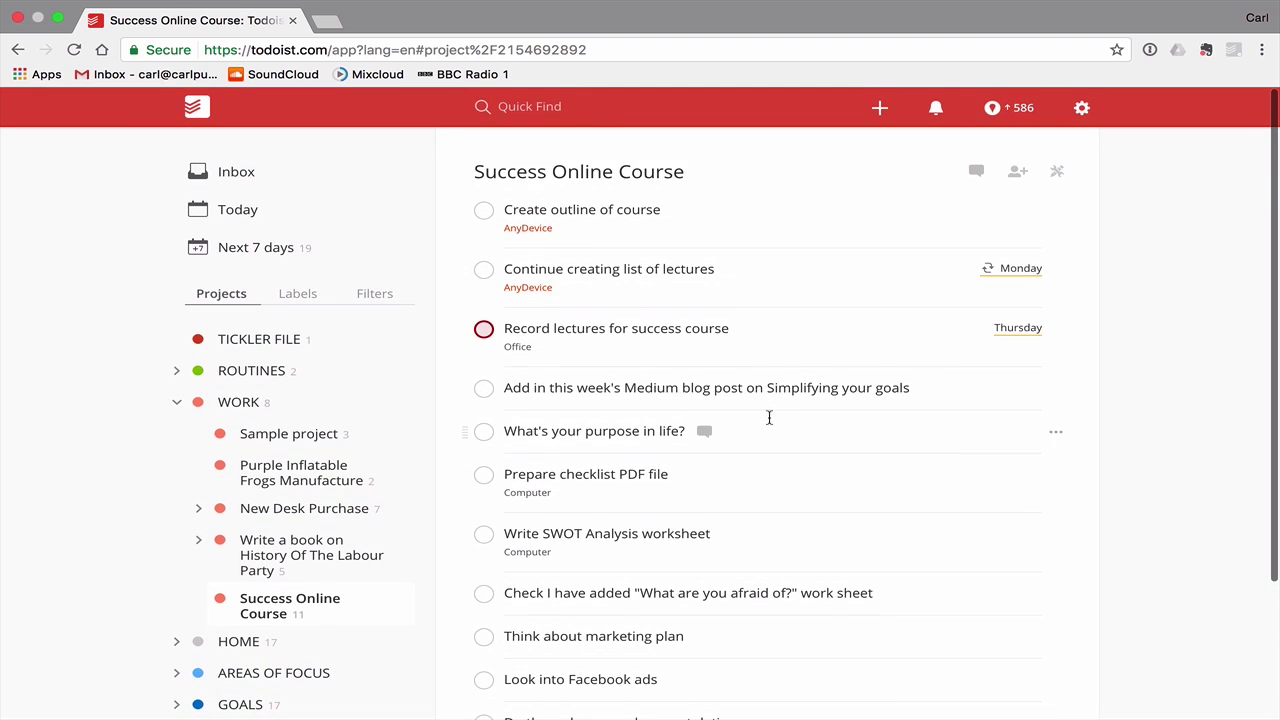
scroll(790, 418, "down", 3)
scroll(846, 420, "up", 2)
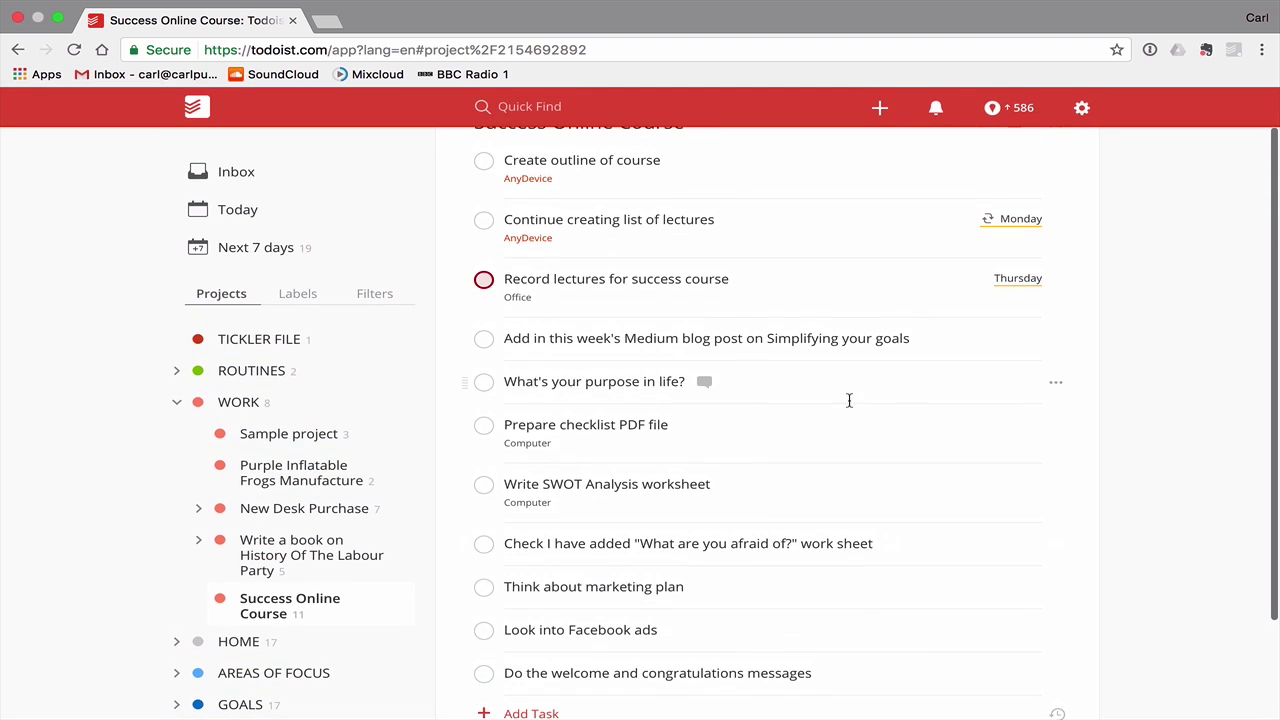
scroll(849, 400, "down", 1)
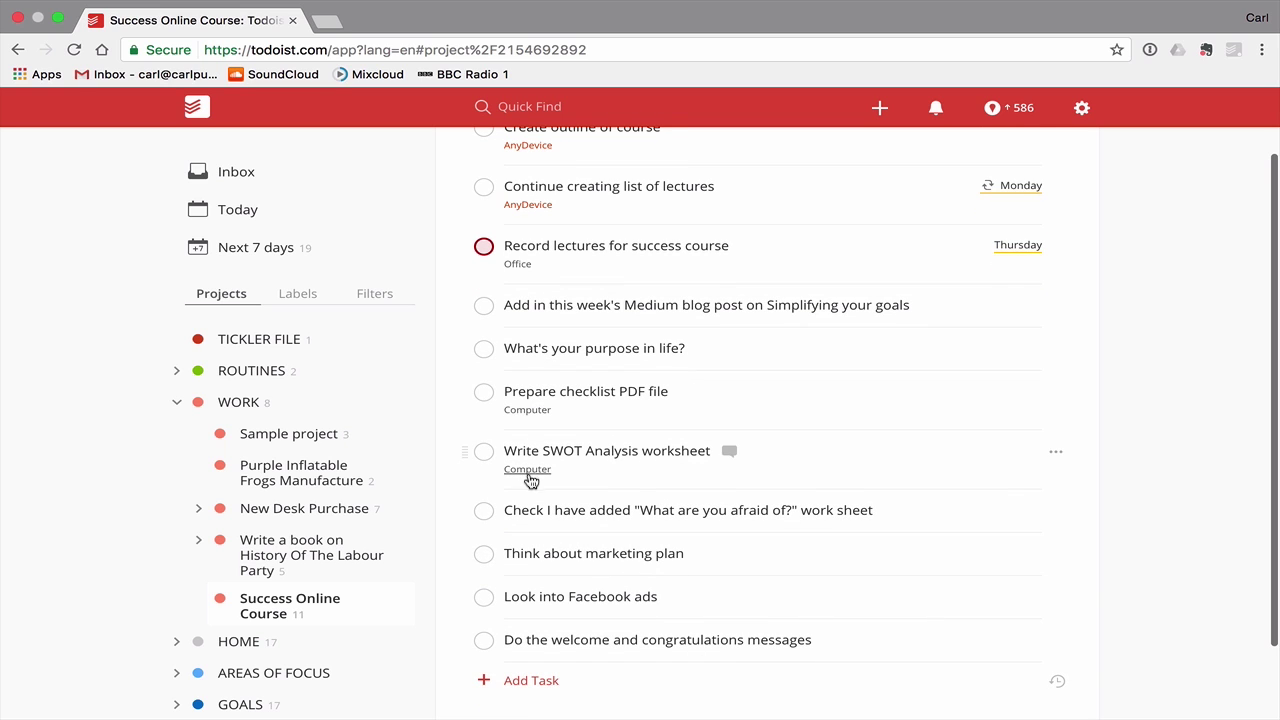
scroll(523, 551, "down", 2)
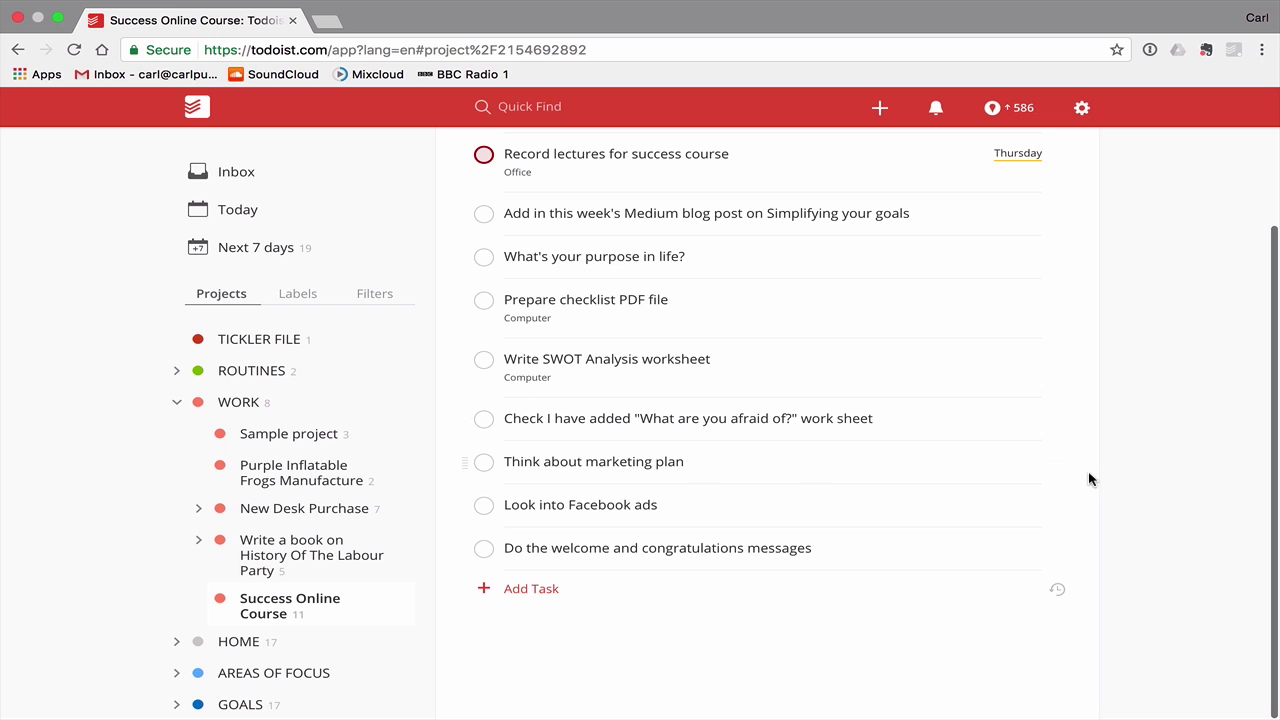
scroll(1134, 470, "up", 3)
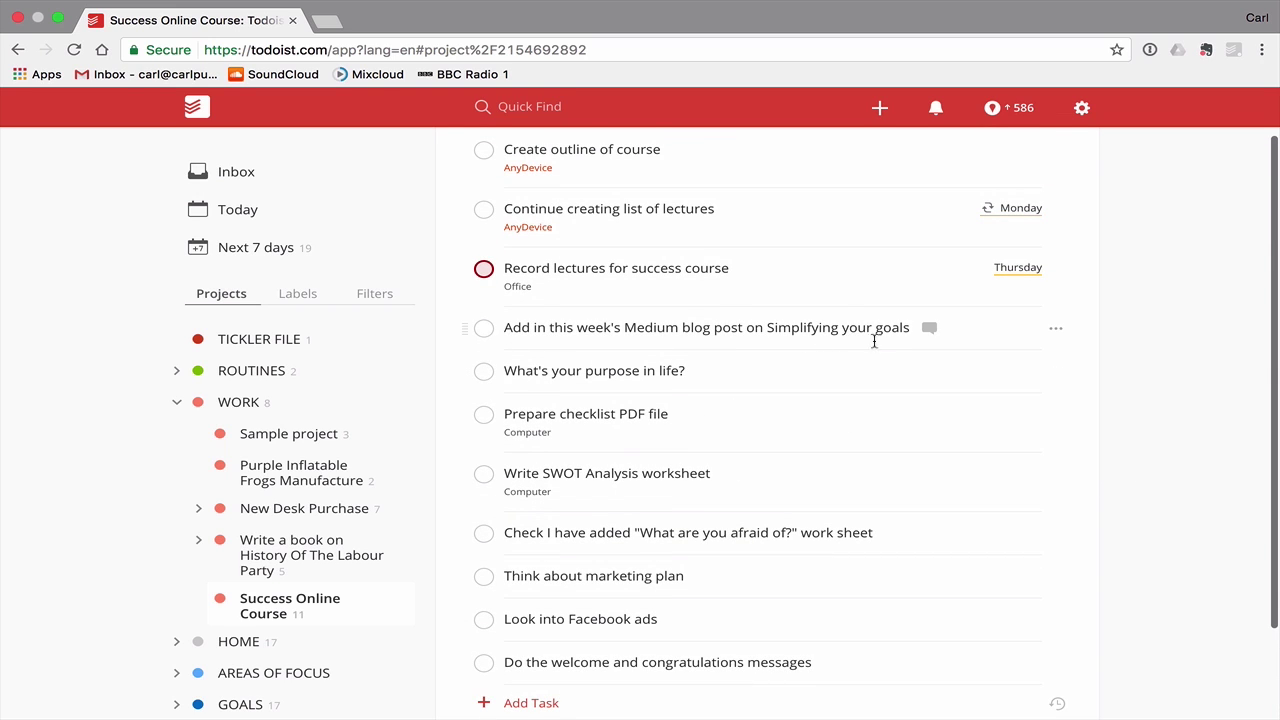
- Reword the purpose-in-life task as "Write What's your purpose in life? Worksheet" and give it the Computer label
left_click(666, 370)
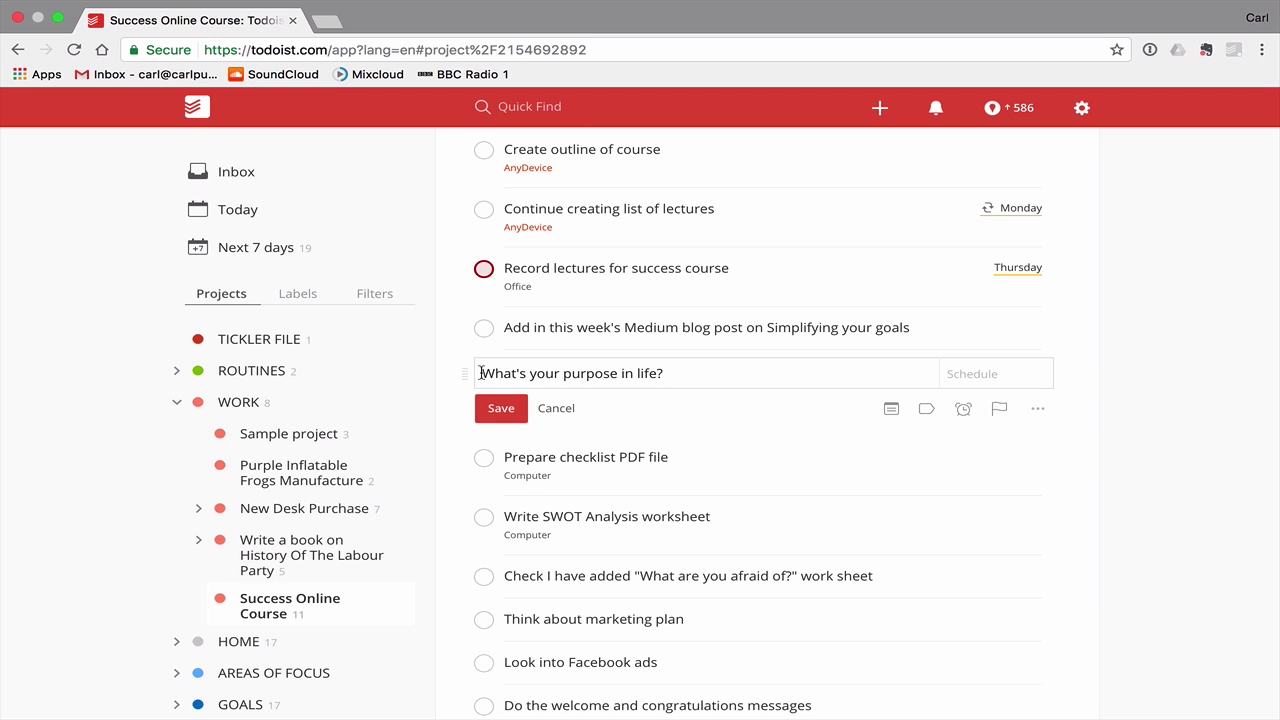
type("Write ")
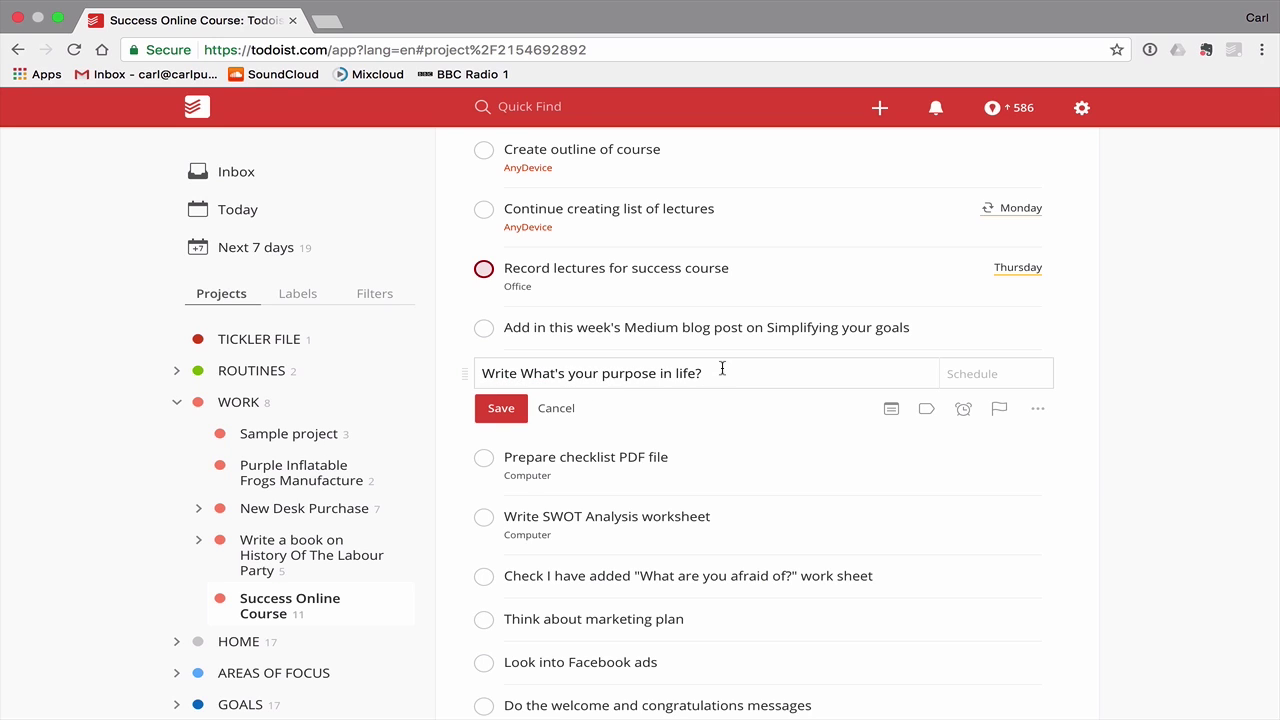
type(" Worksheet @")
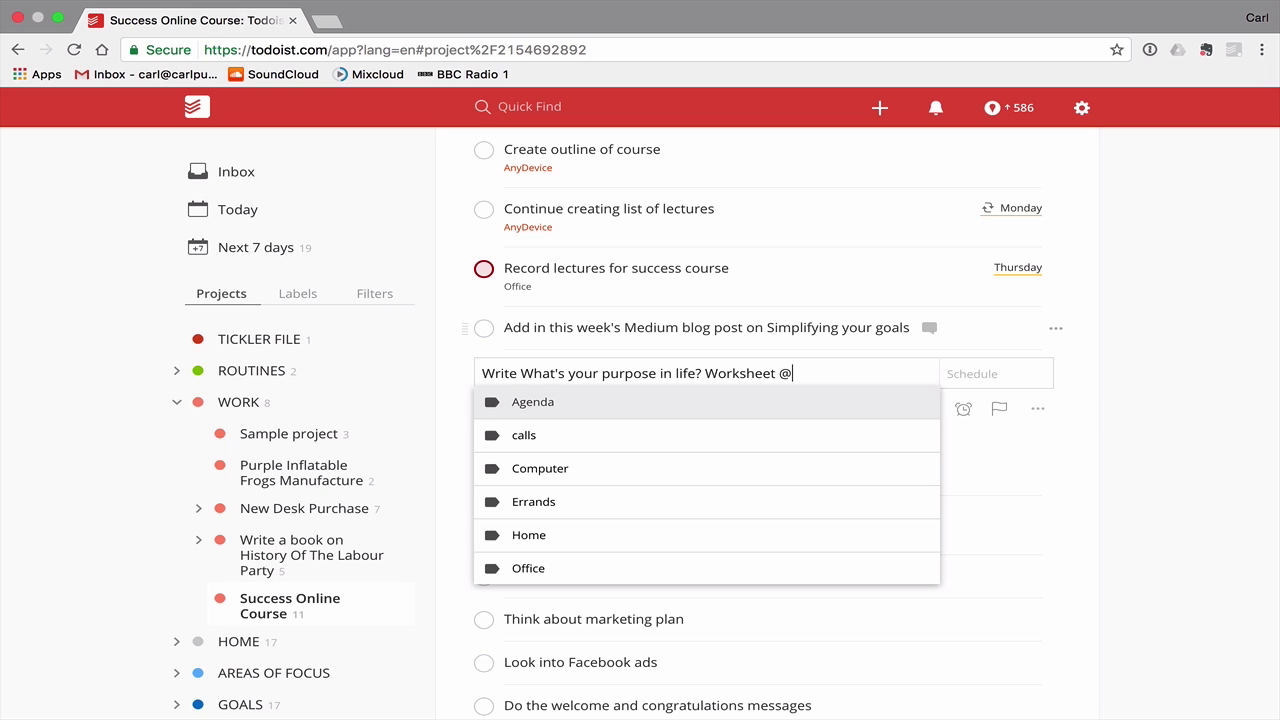
type("com")
key("Return")
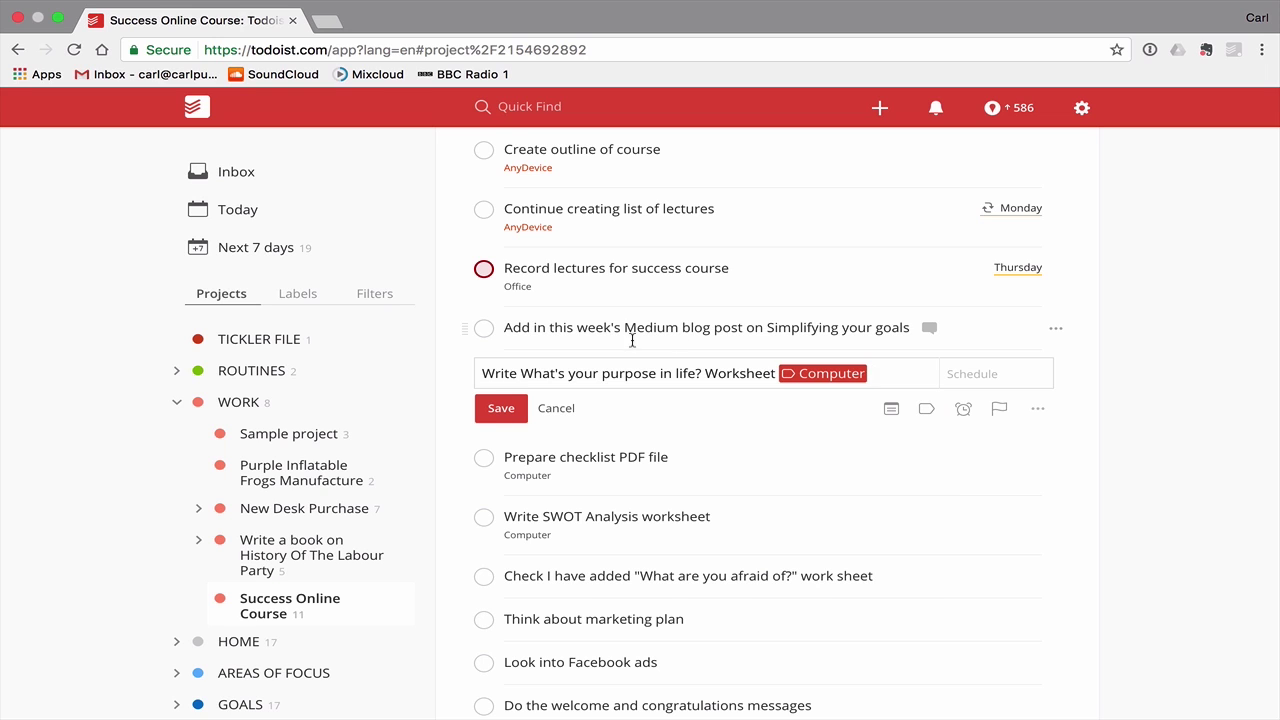
left_click(500, 408)
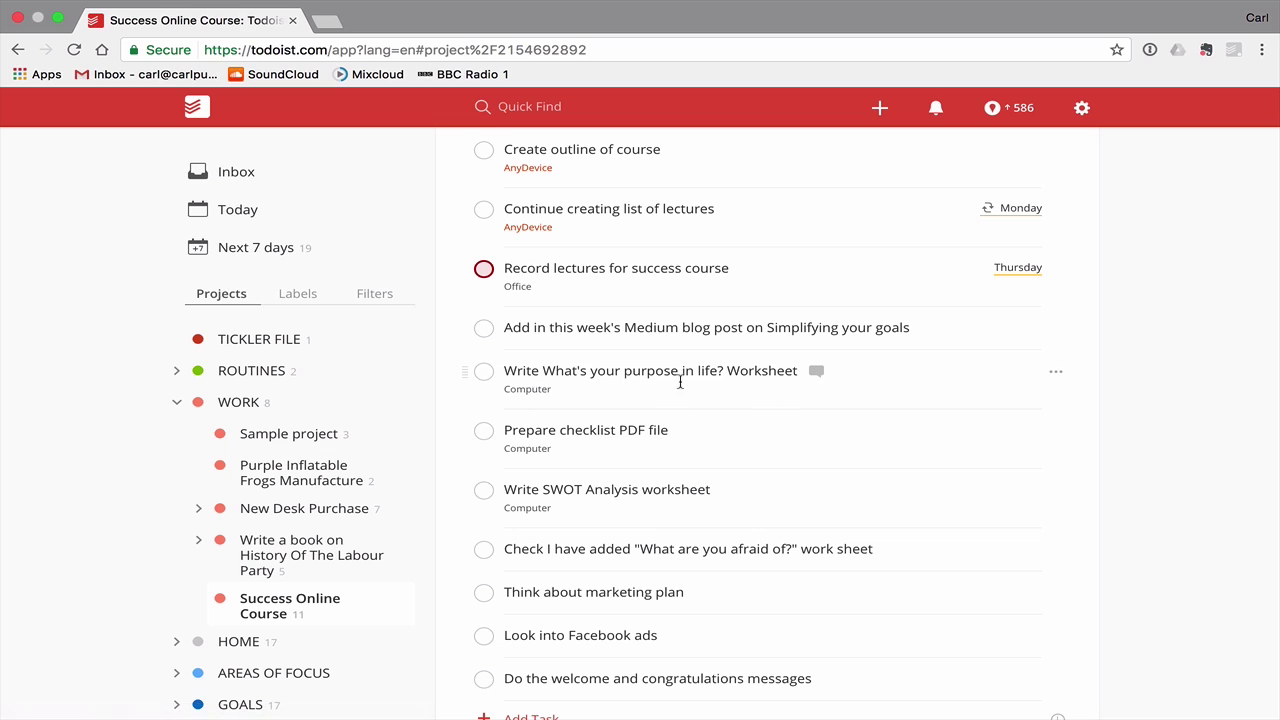
- Add the Computer label to the task about this week's Medium blog post on Simplifying your goals
left_click(604, 327)
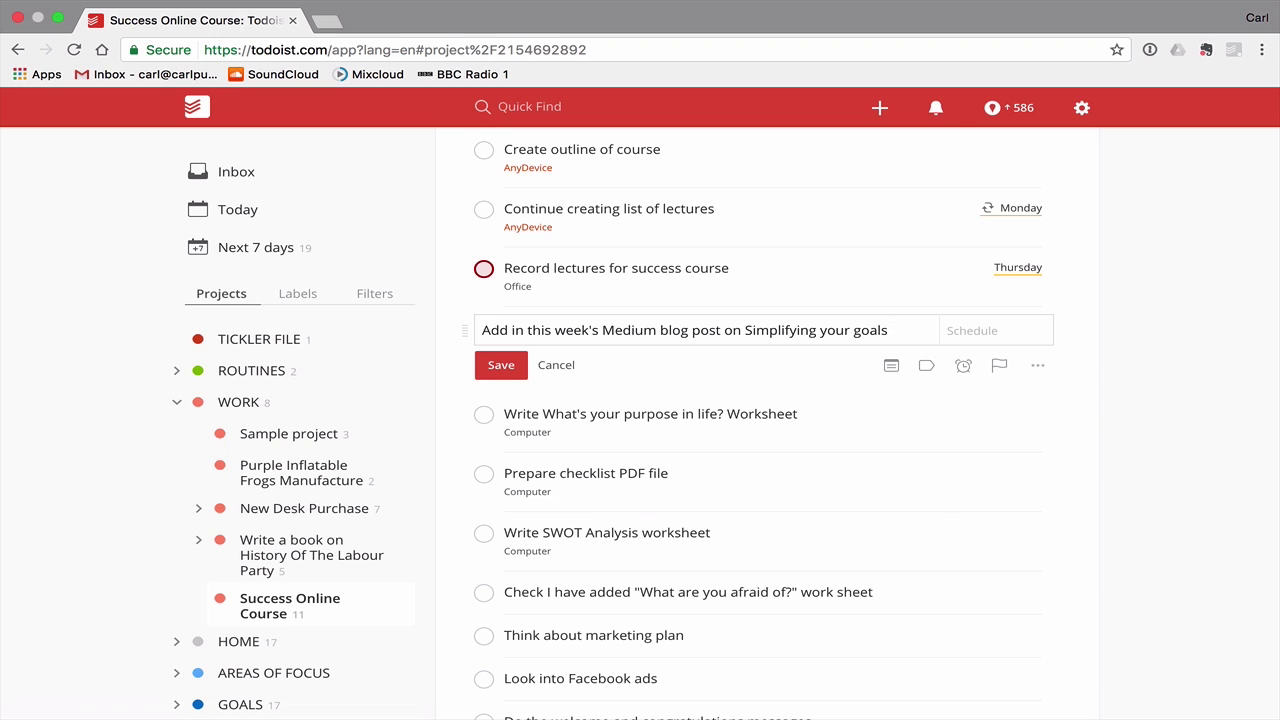
type("@comp")
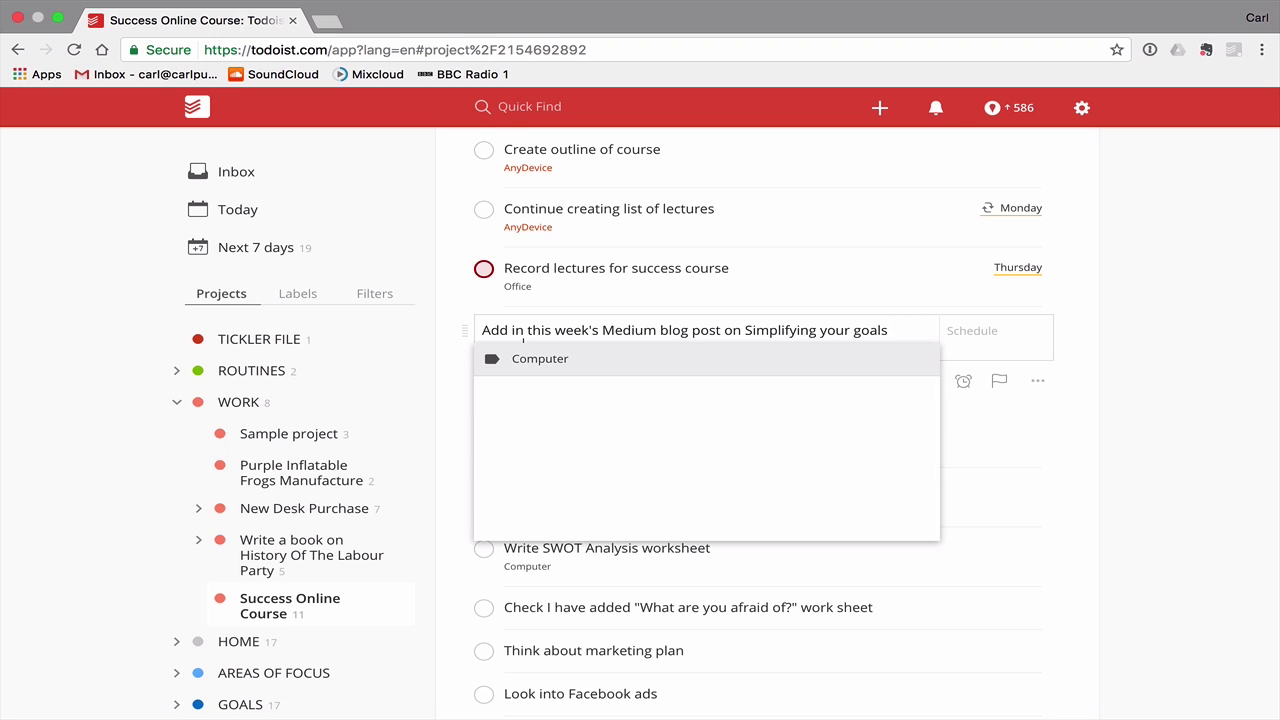
key("Return")
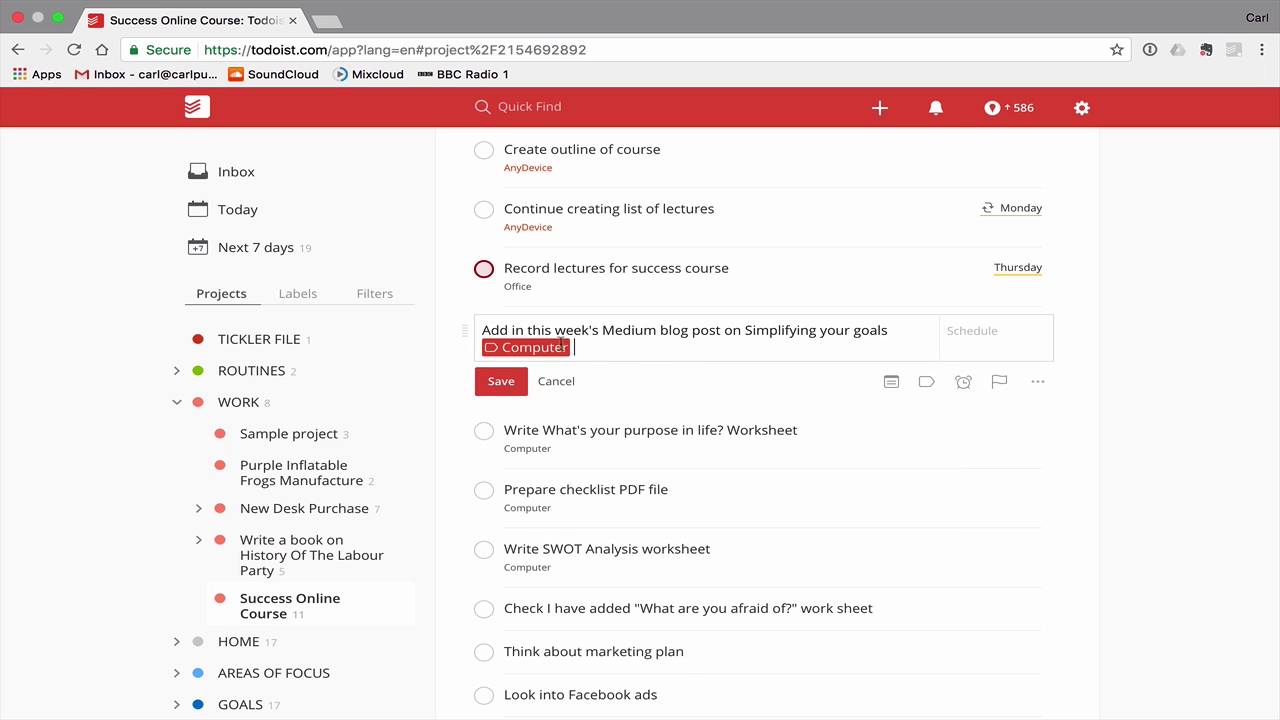
left_click(499, 381)
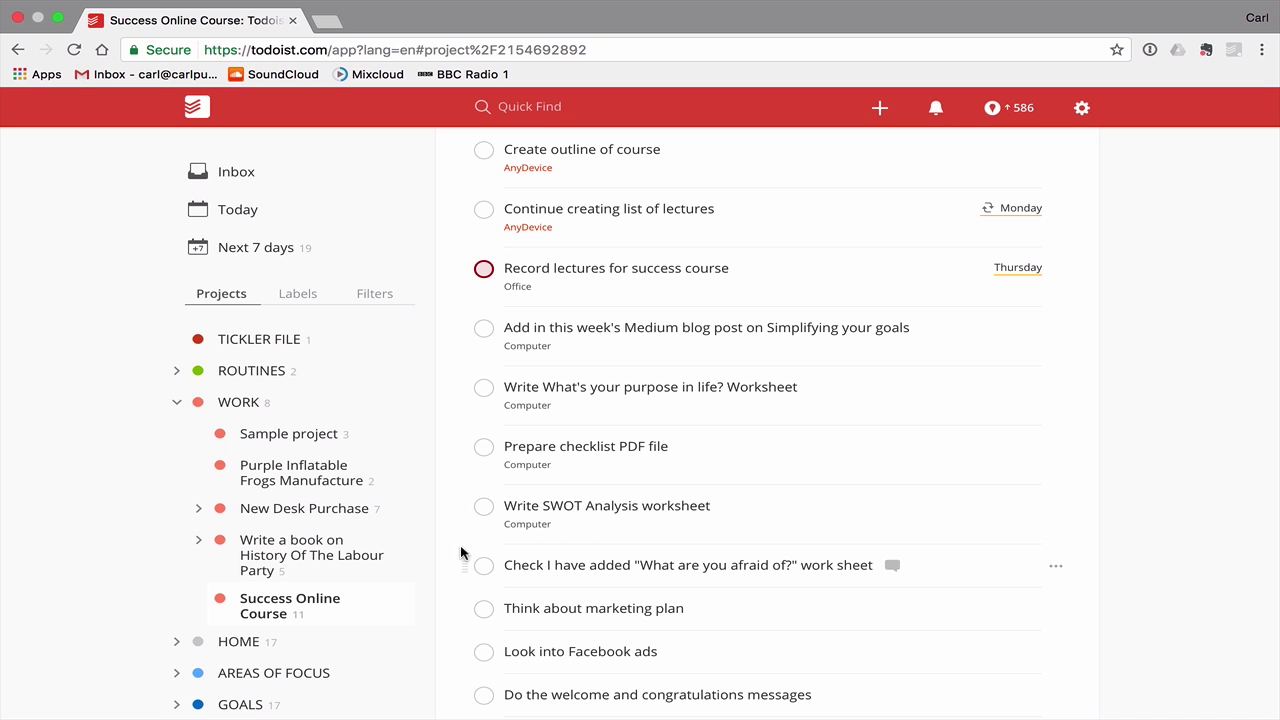
- Add the Computer label to the task about checking the "What are you afraid of?" work sheet
scroll(581, 519, "down", 3)
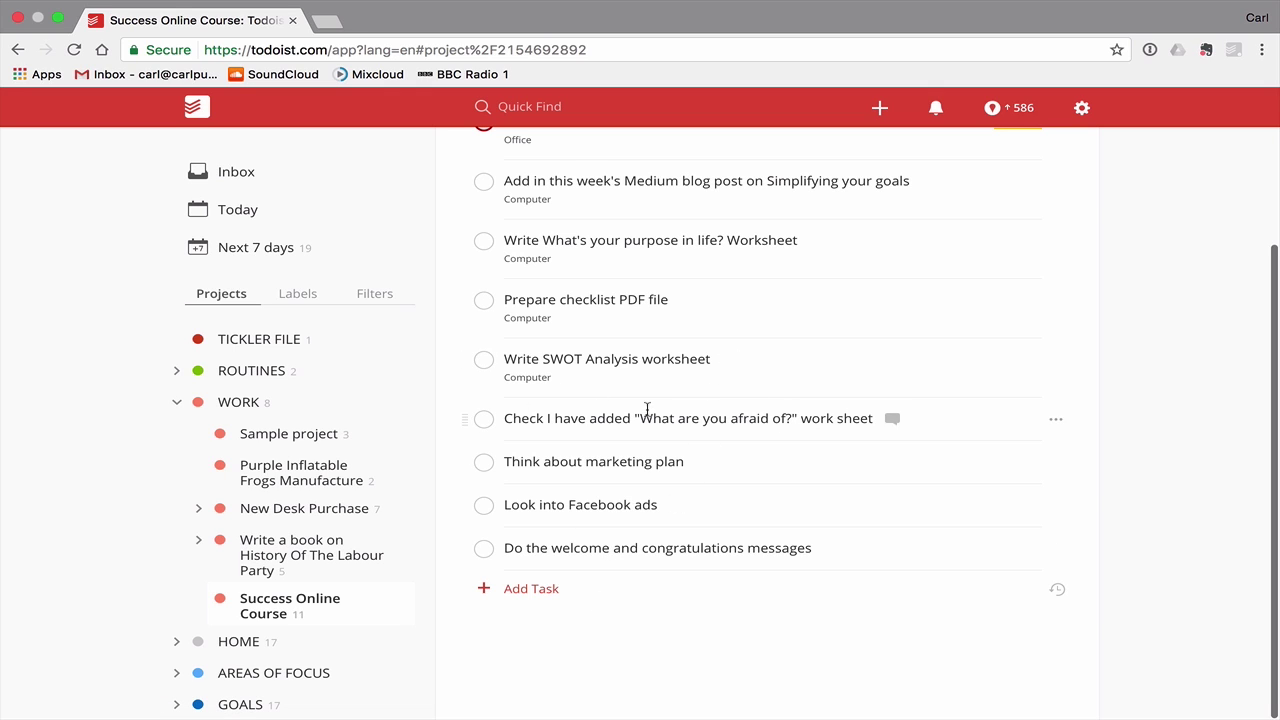
left_click(804, 418)
type("@")
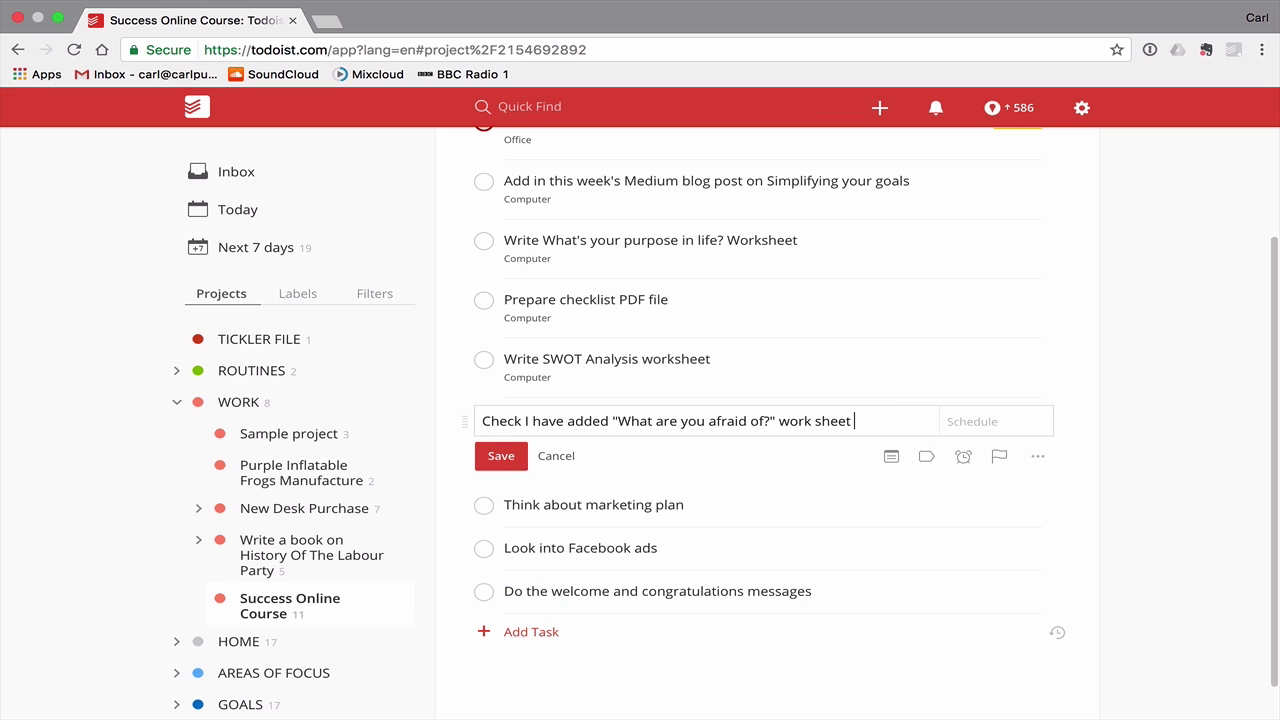
type("com")
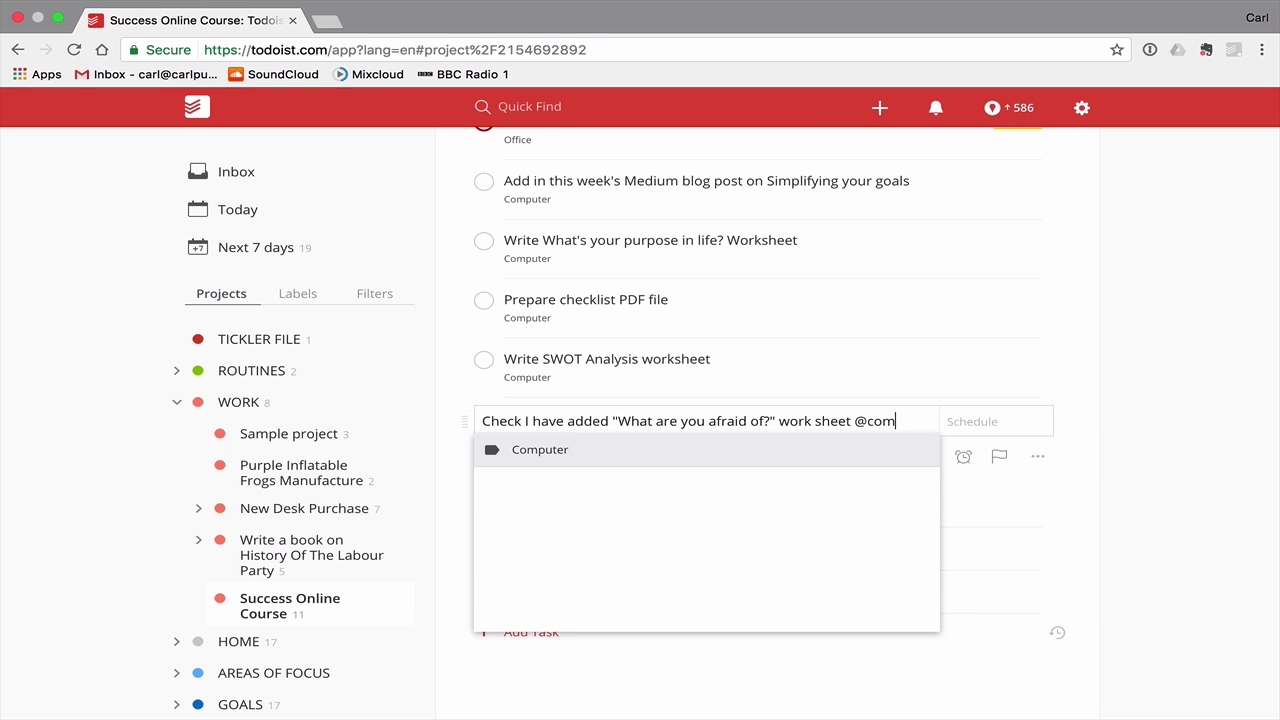
key("Return")
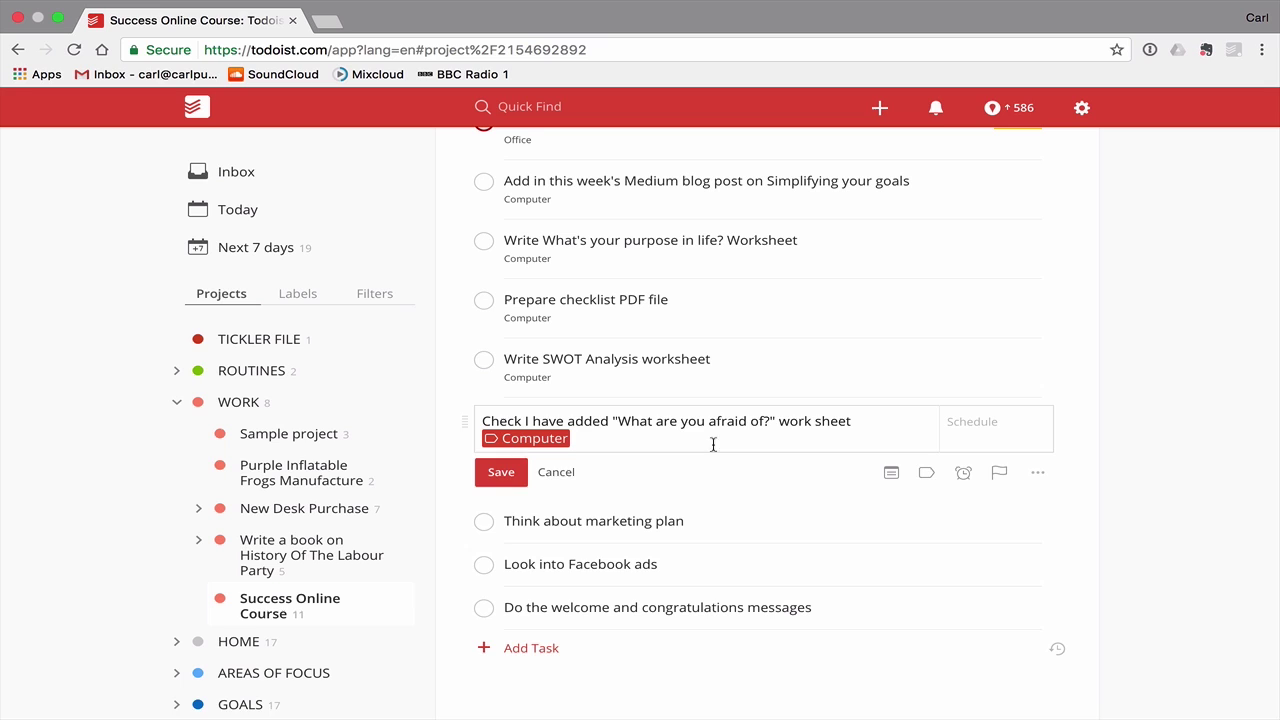
left_click(501, 472)
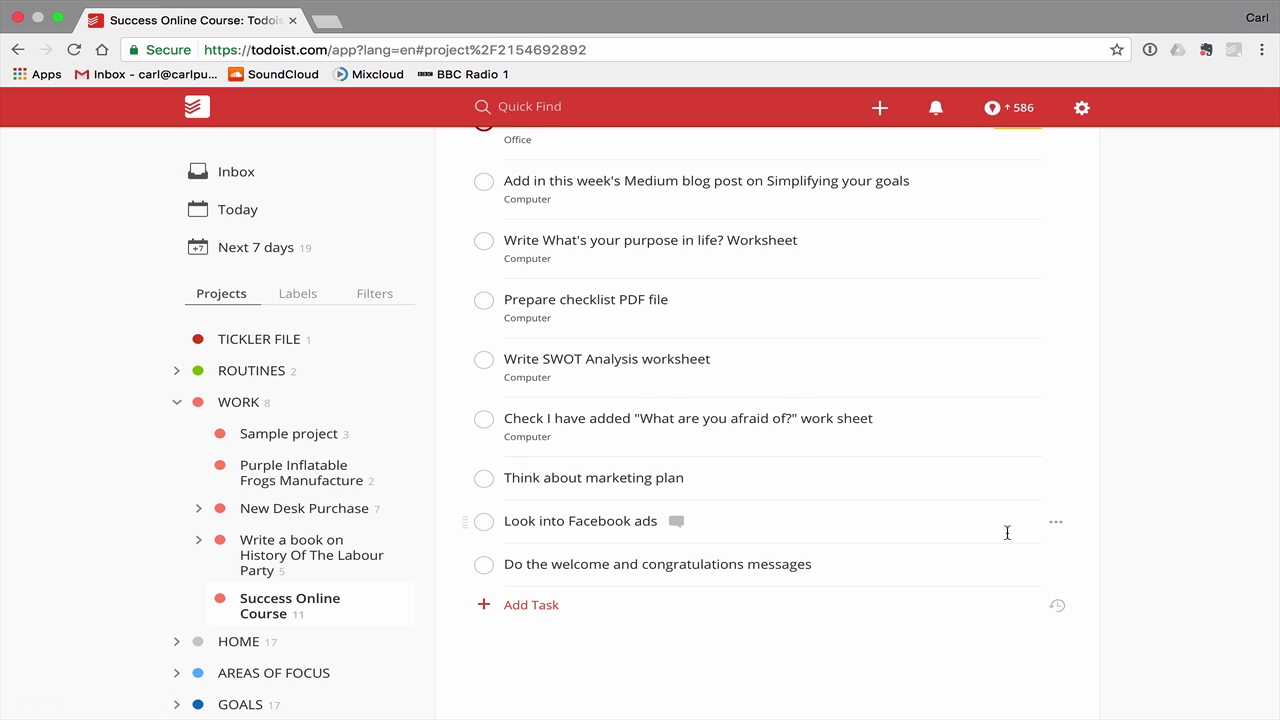
- Create a new "thinking" label and assign it to the "Think about marketing plan" task
left_click(755, 490)
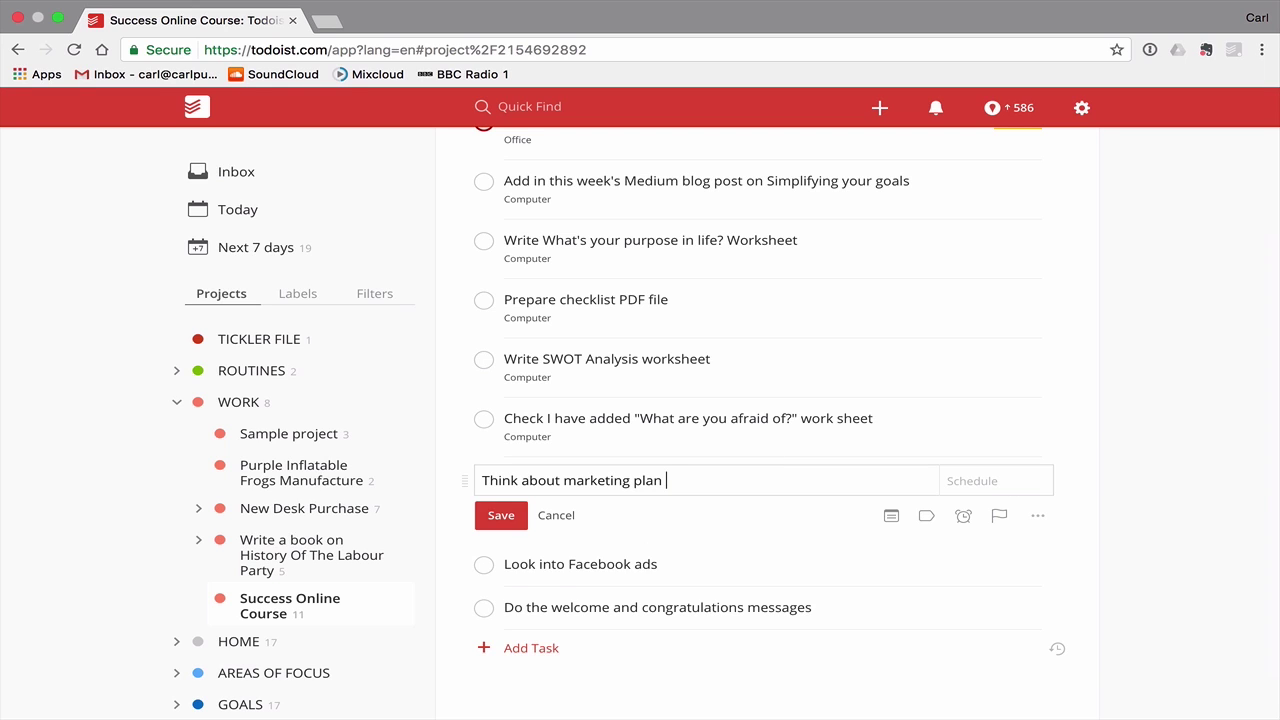
type("@th")
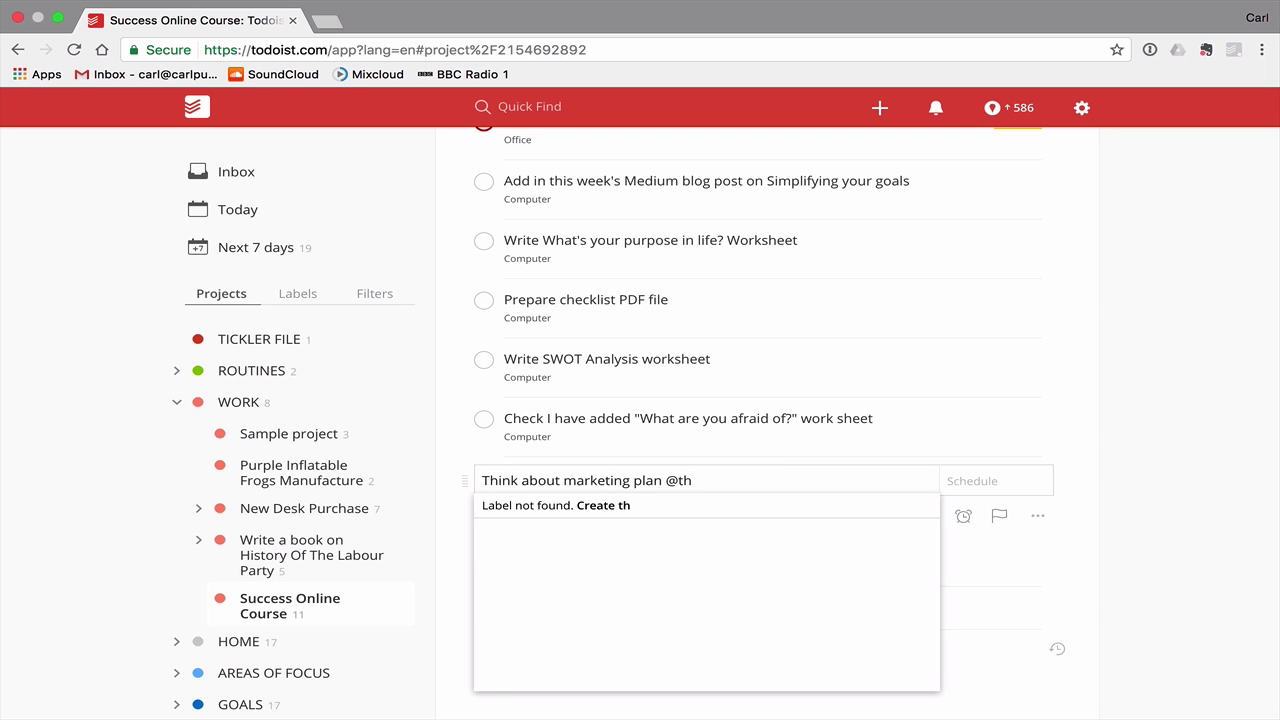
type("inking")
left_click(630, 508)
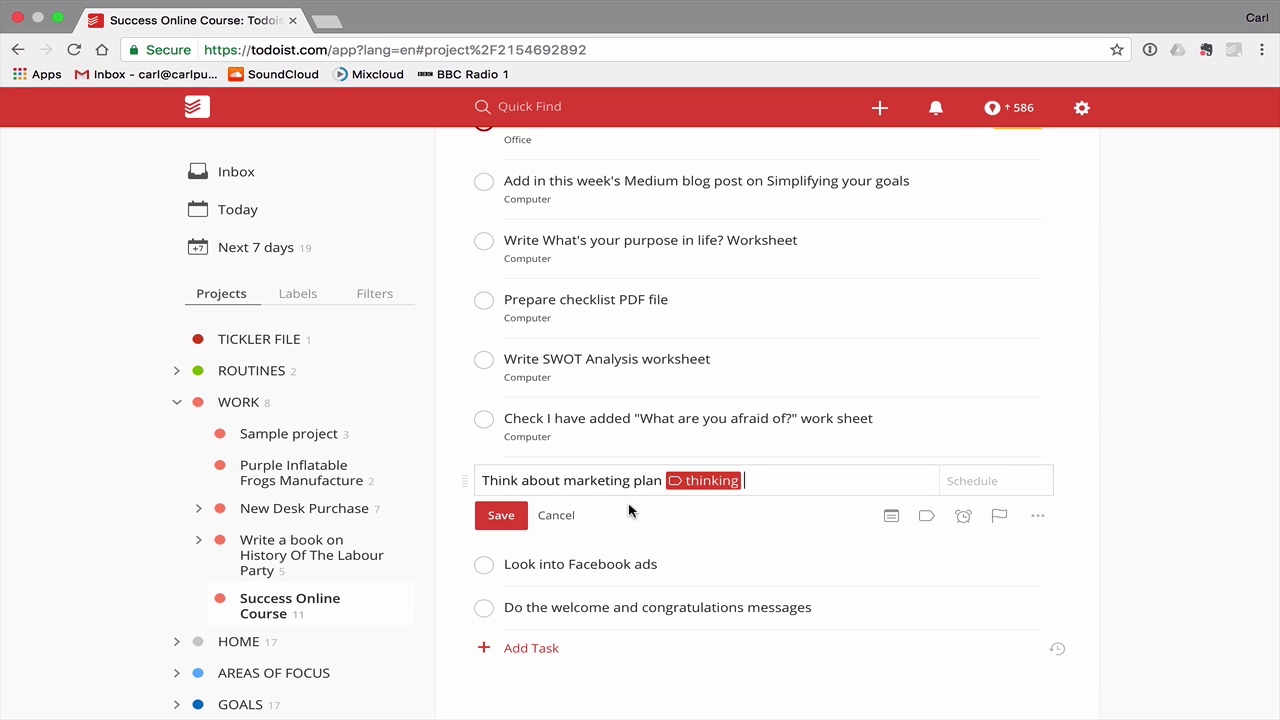
left_click(520, 517)
- Create a new "research" label and assign it to the "Look into Facebook ads" task
left_click(671, 536)
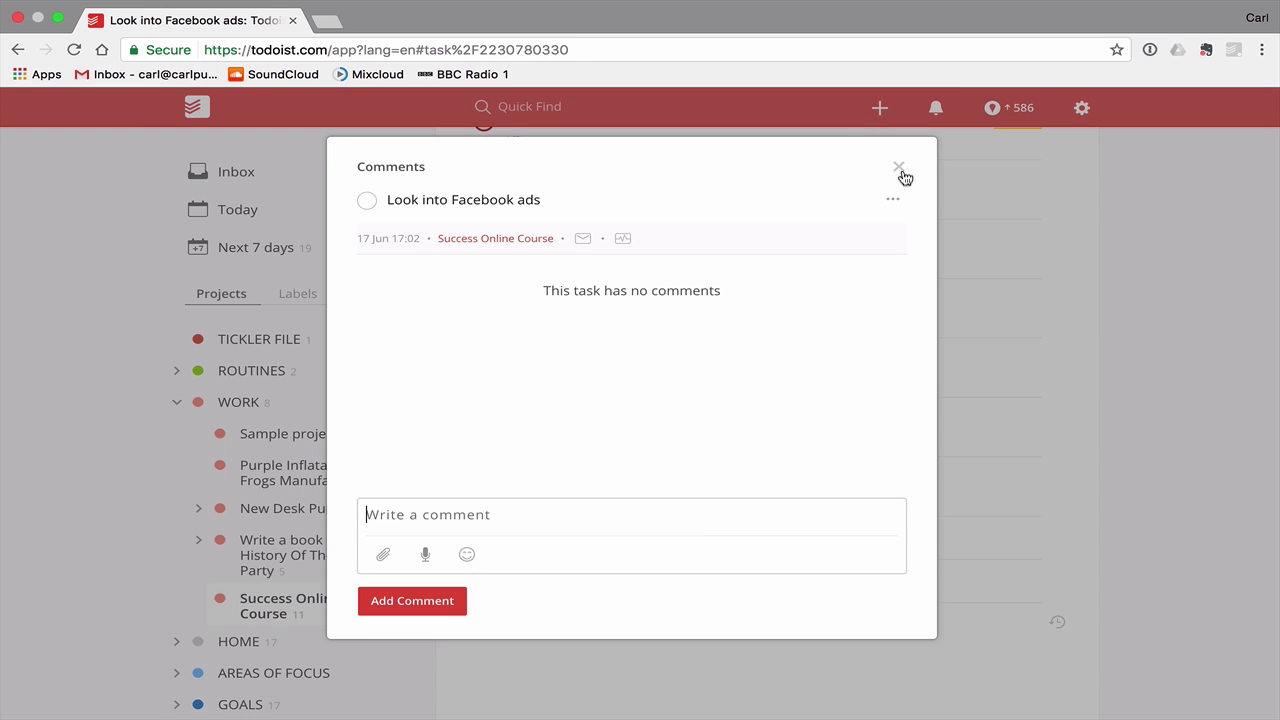
left_click(902, 171)
left_click(615, 537)
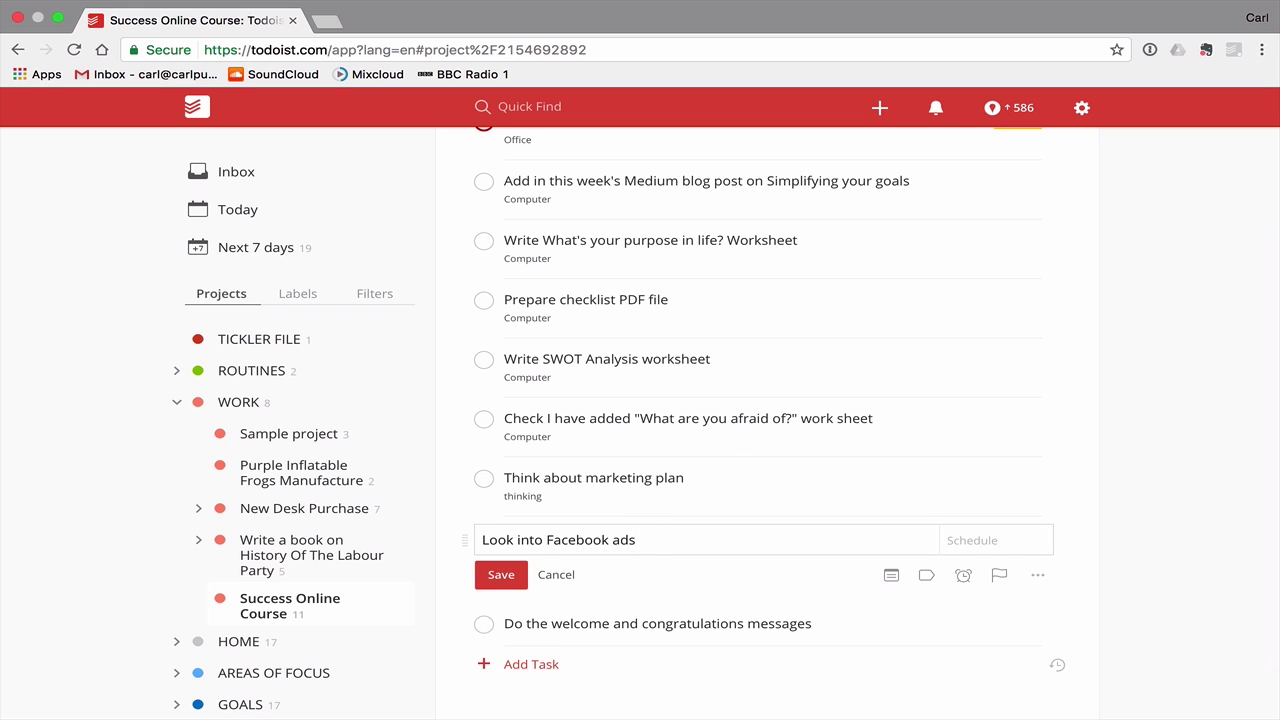
type("@re")
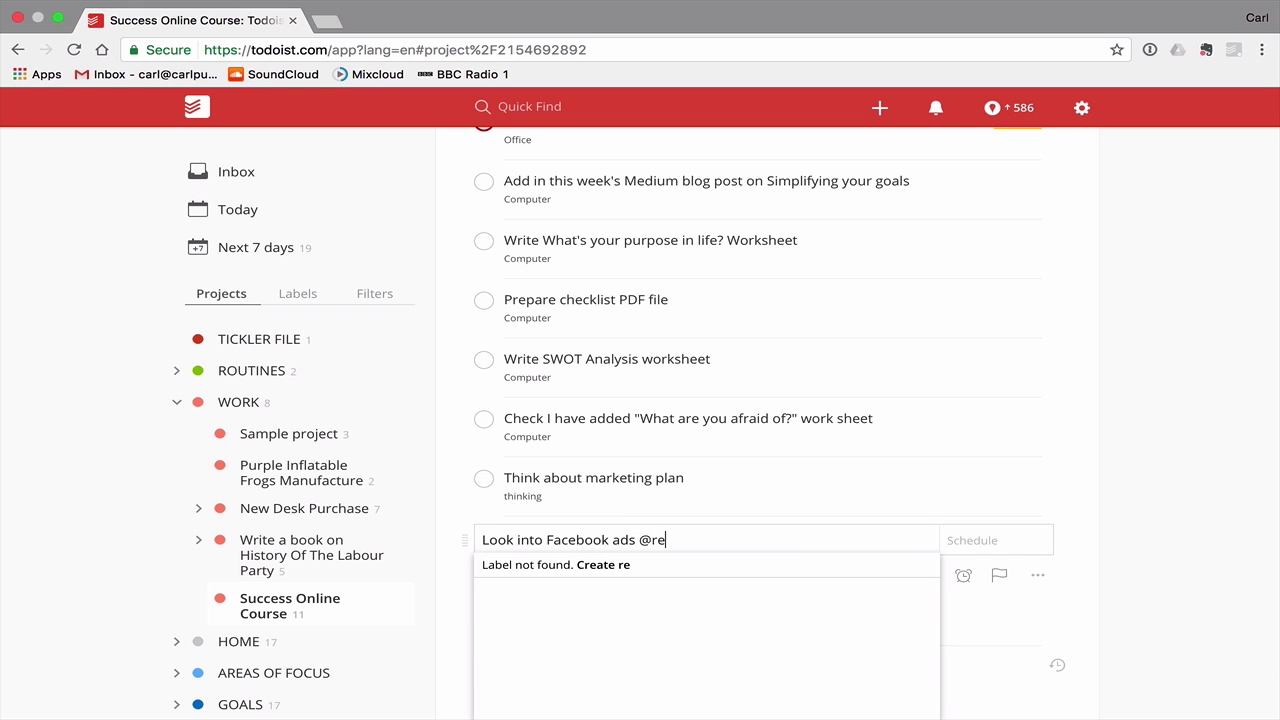
type("search")
left_click(628, 566)
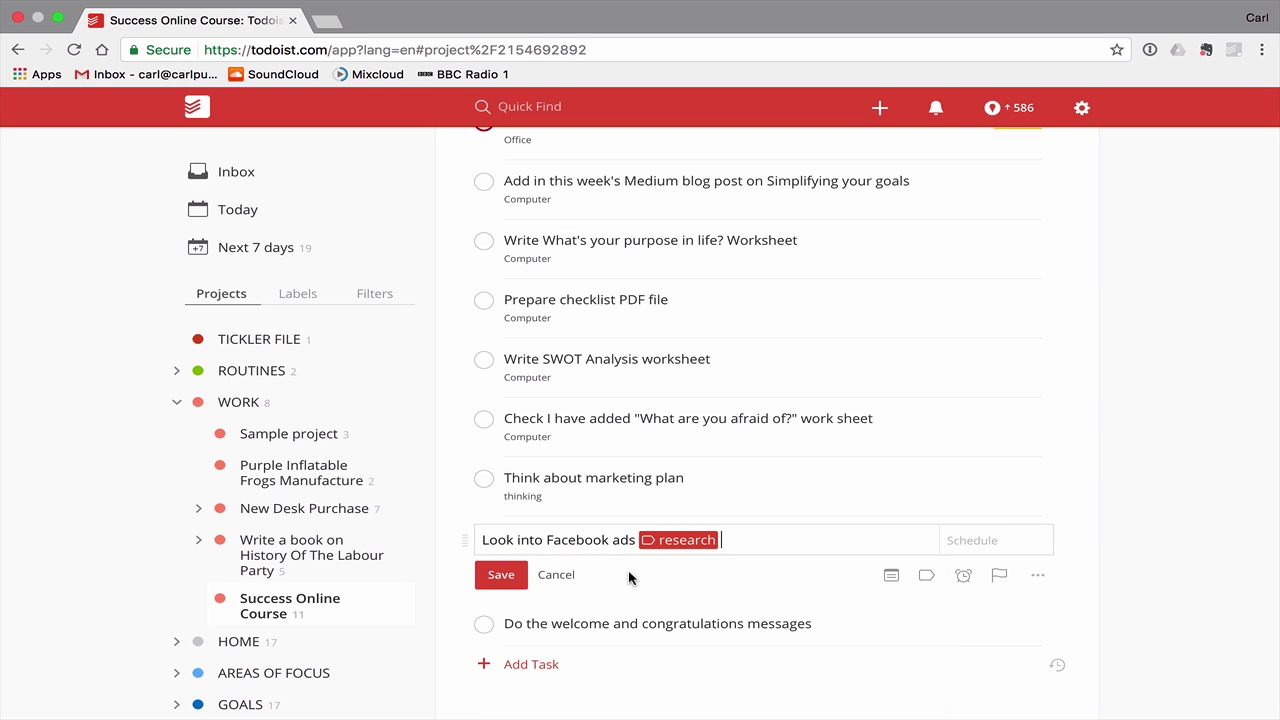
left_click(500, 576)
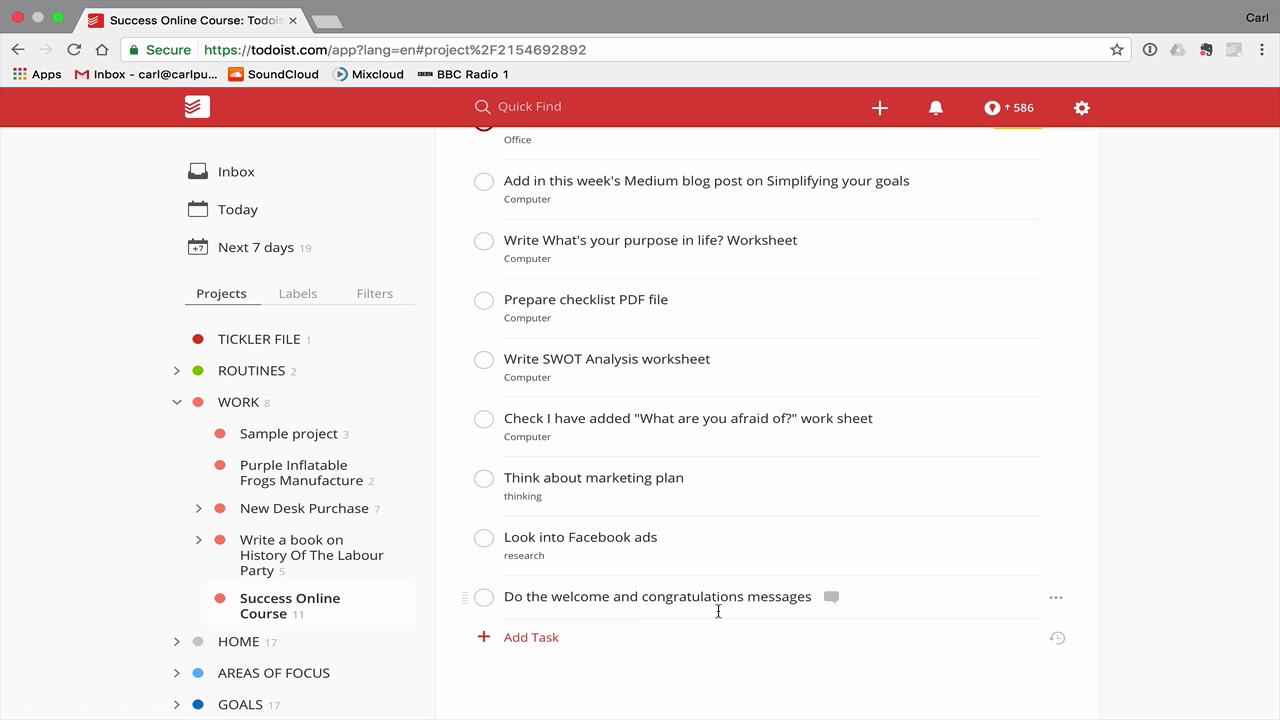
- Add the Computer label to the "Do the welcome and congratulations messages" task
left_click(783, 596)
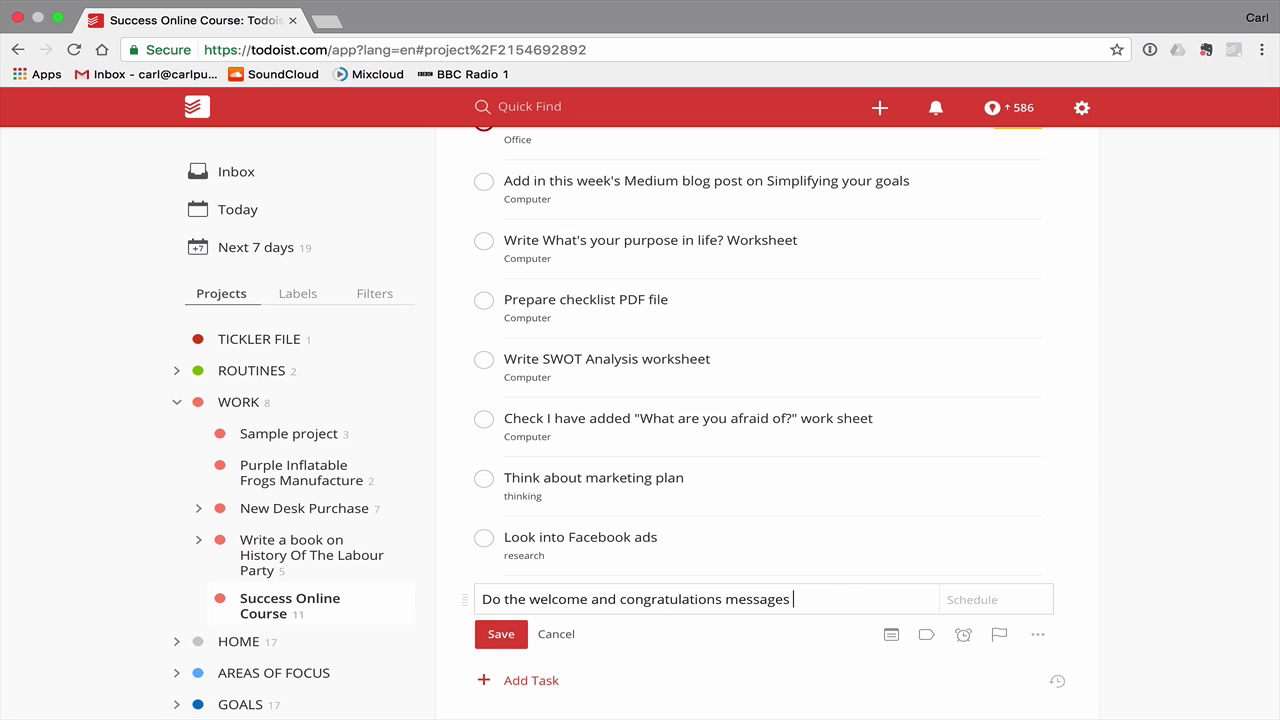
type("@co")
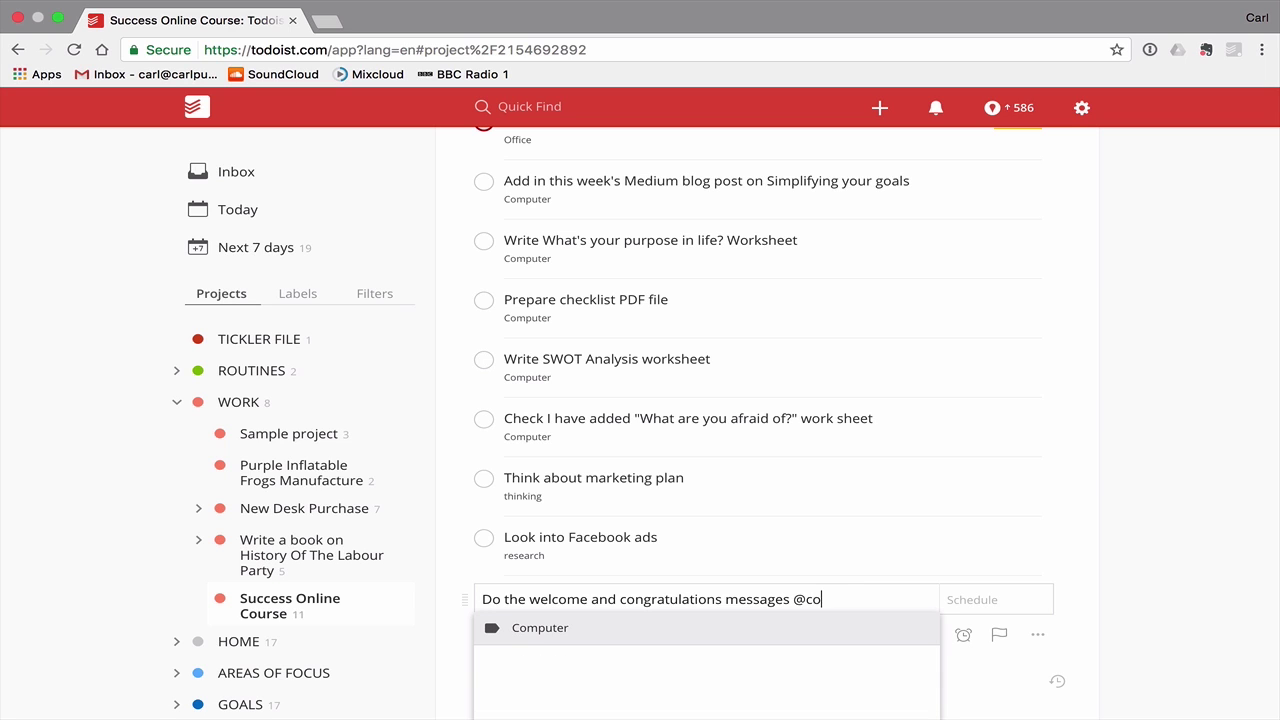
type("m")
key("Return")
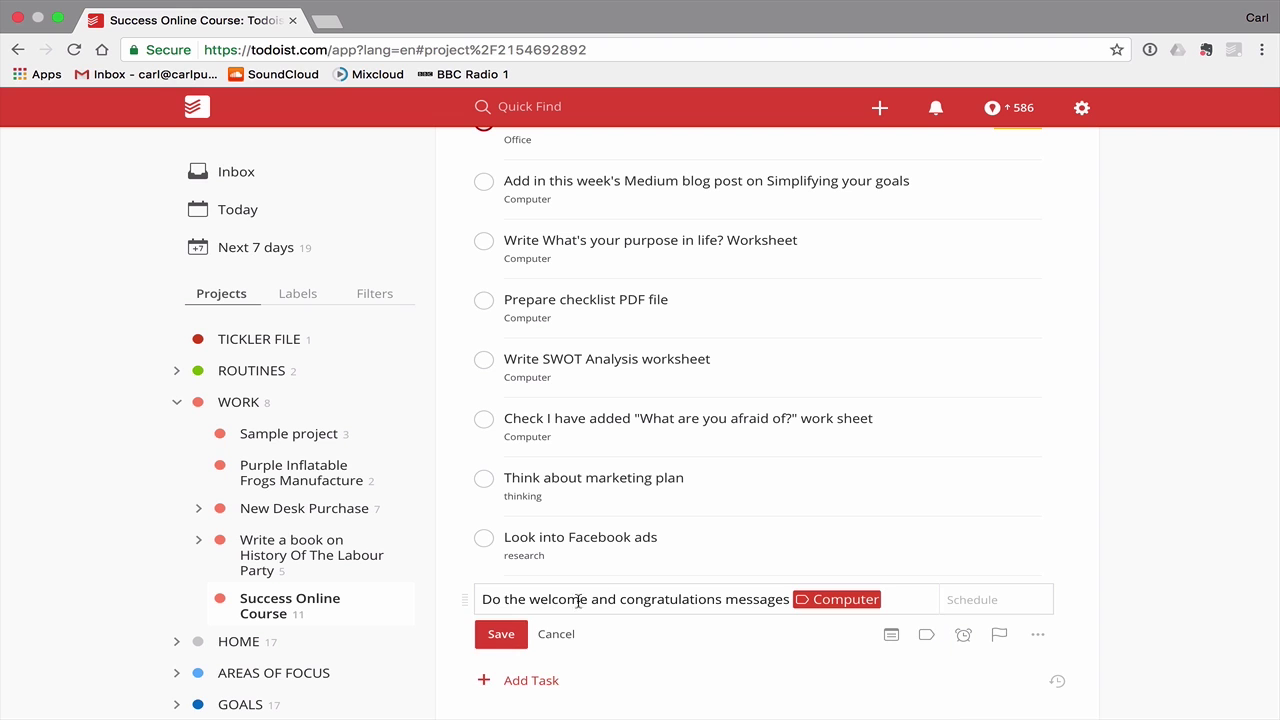
left_click(501, 634)
- Add a bold, non-completable heading at the end of the task list by entering "* !!THINGS TO ADD!!"
scroll(627, 400, "up", 1)
scroll(627, 400, "down", 2)
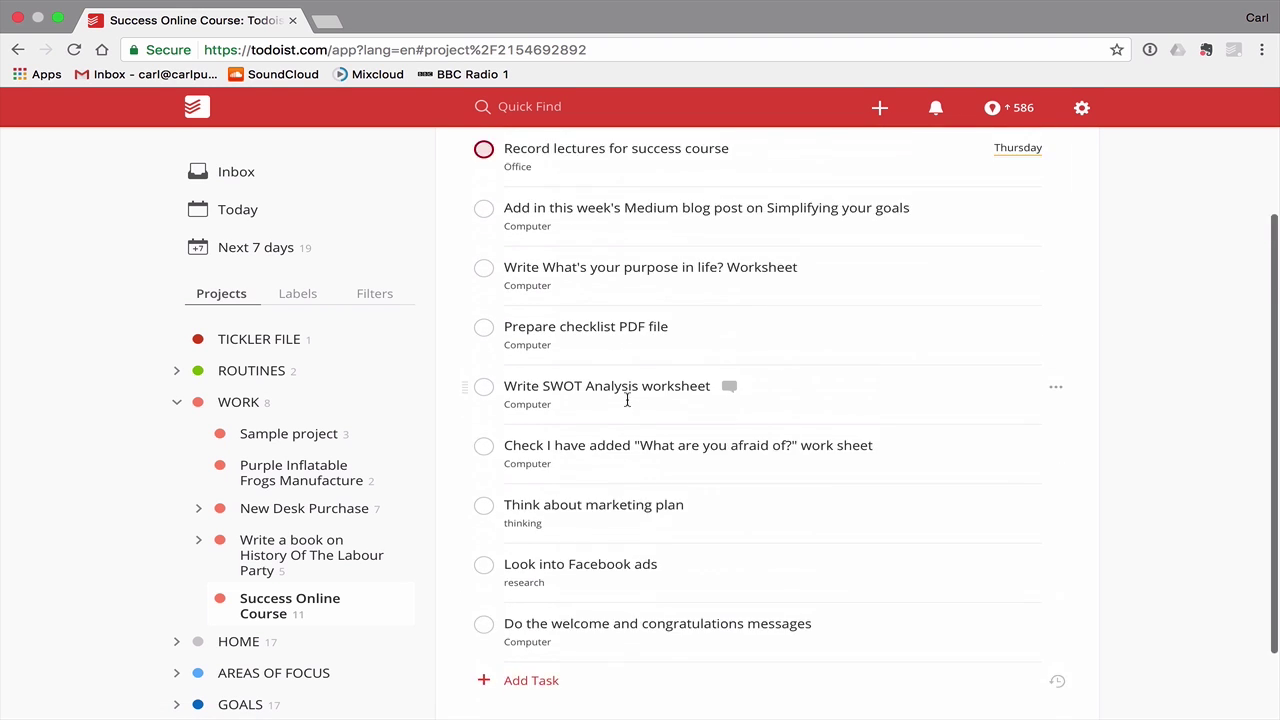
scroll(627, 400, "up", 4)
scroll(627, 400, "down", 4)
scroll(627, 400, "up", 4)
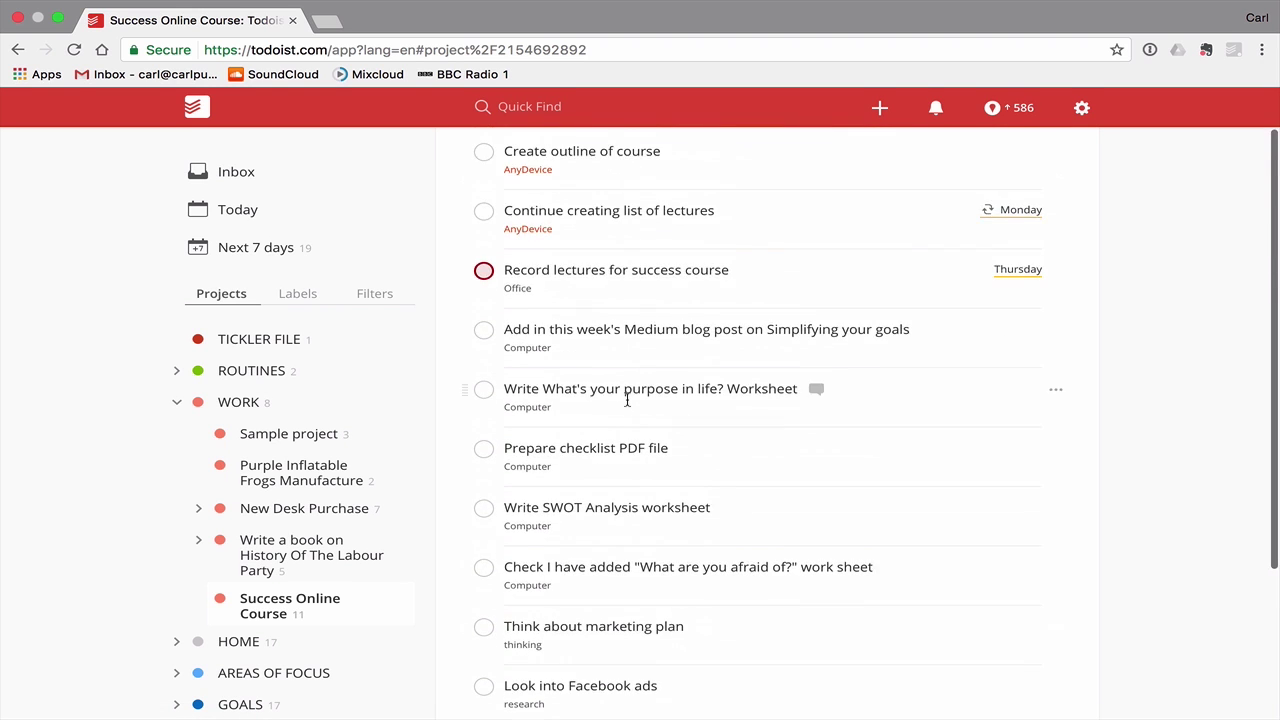
scroll(627, 400, "down", 4)
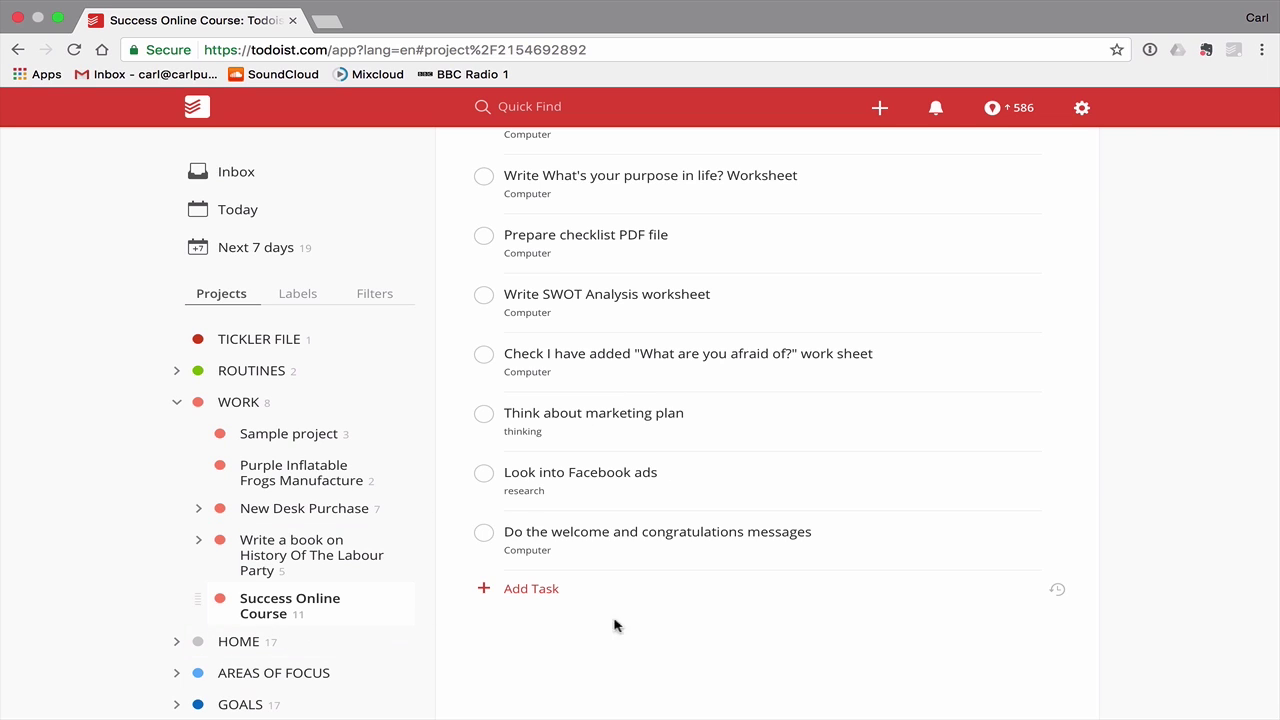
left_click(519, 588)
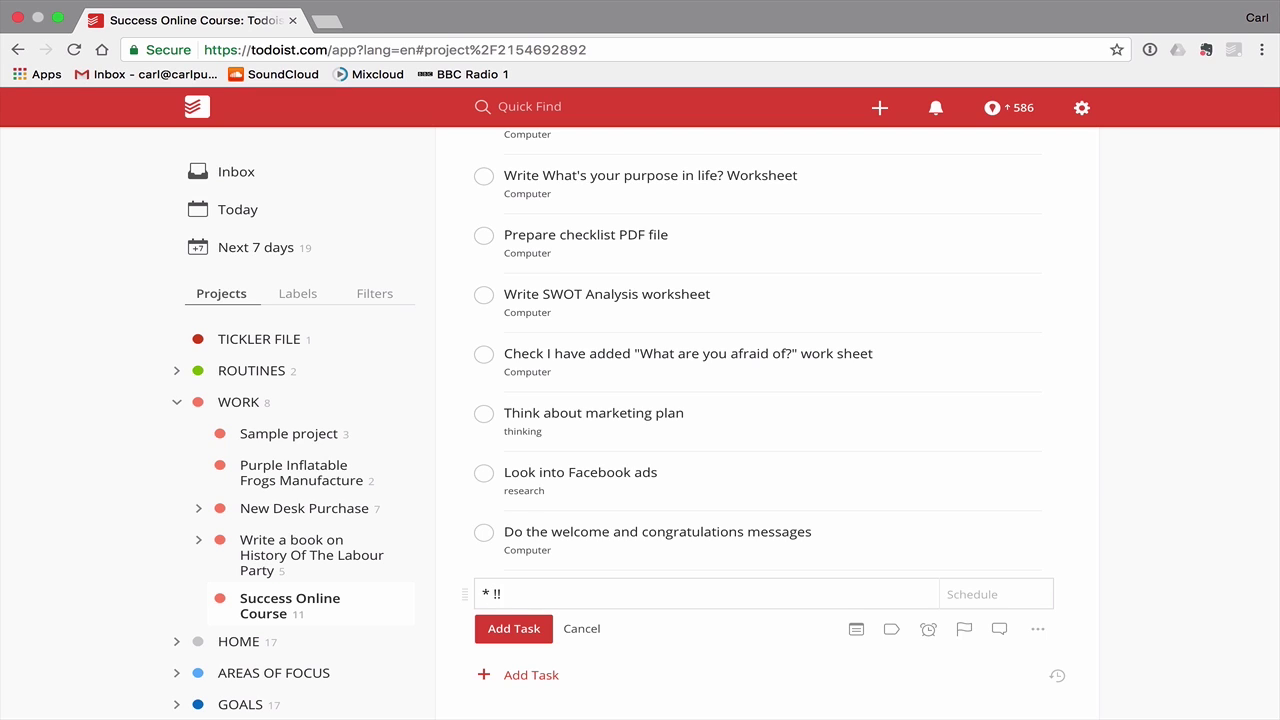
type("NGS TO ADD!!")
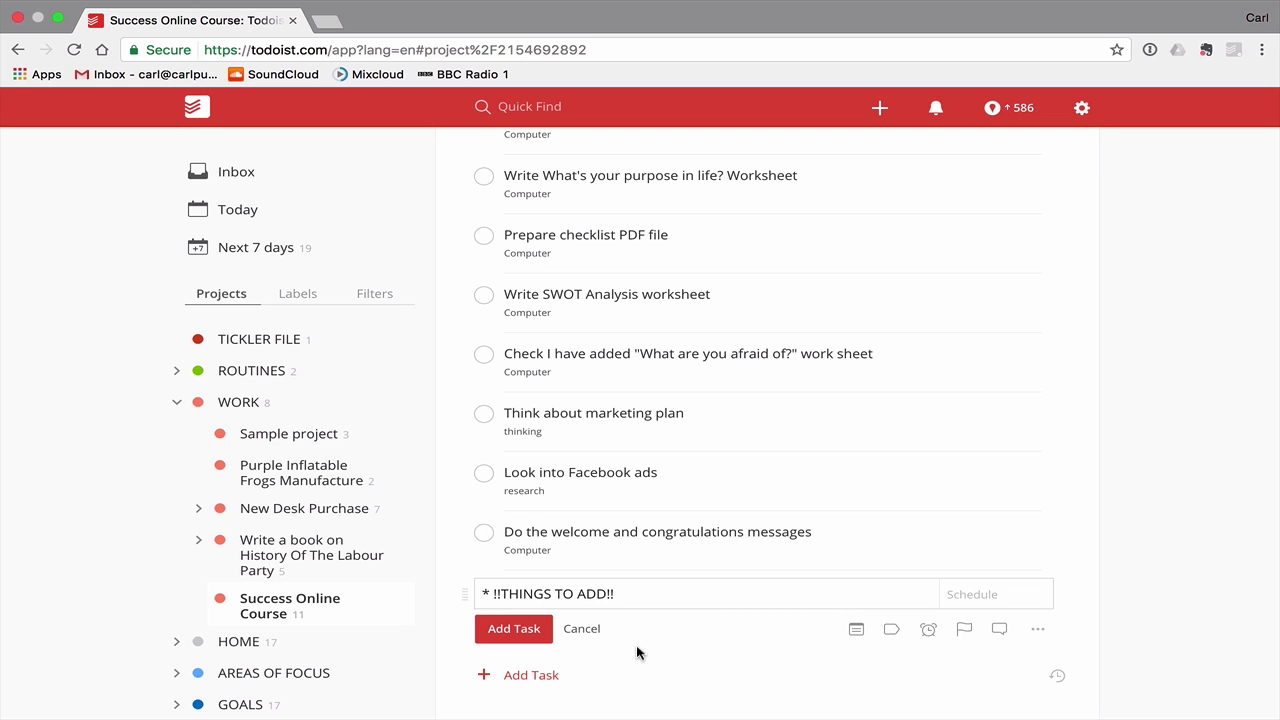
left_click(516, 629)
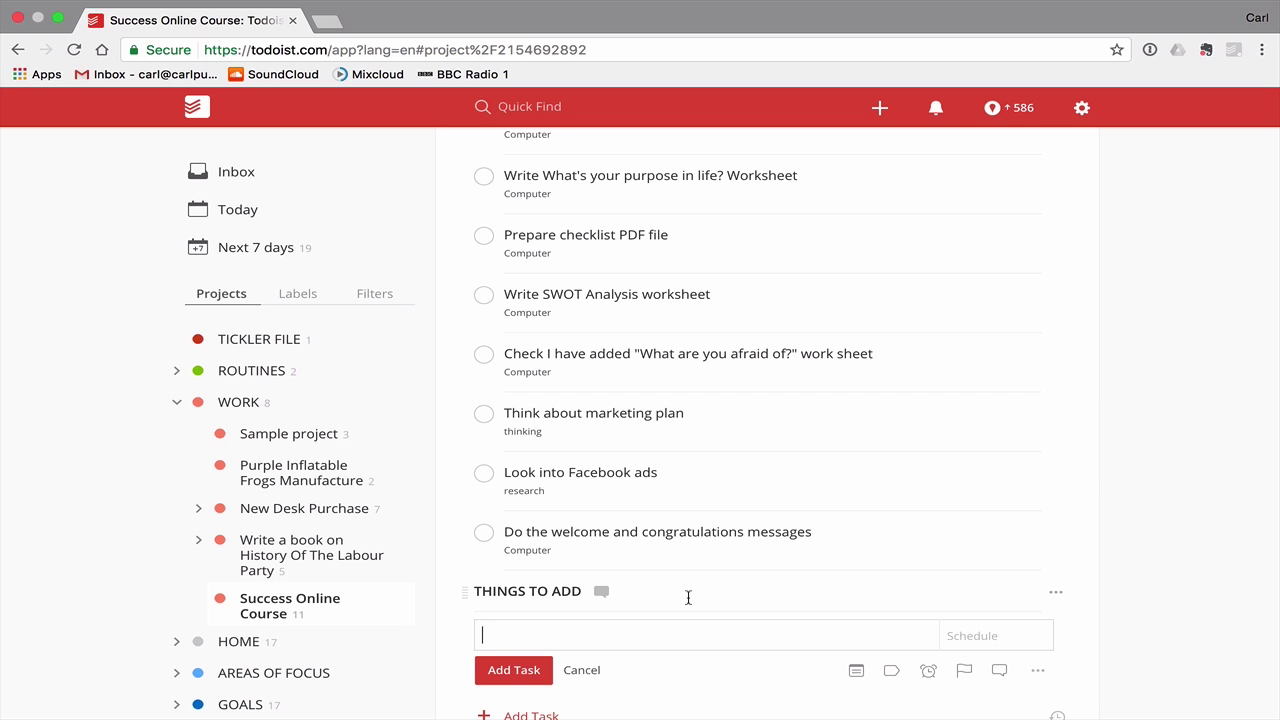
left_click(581, 670)
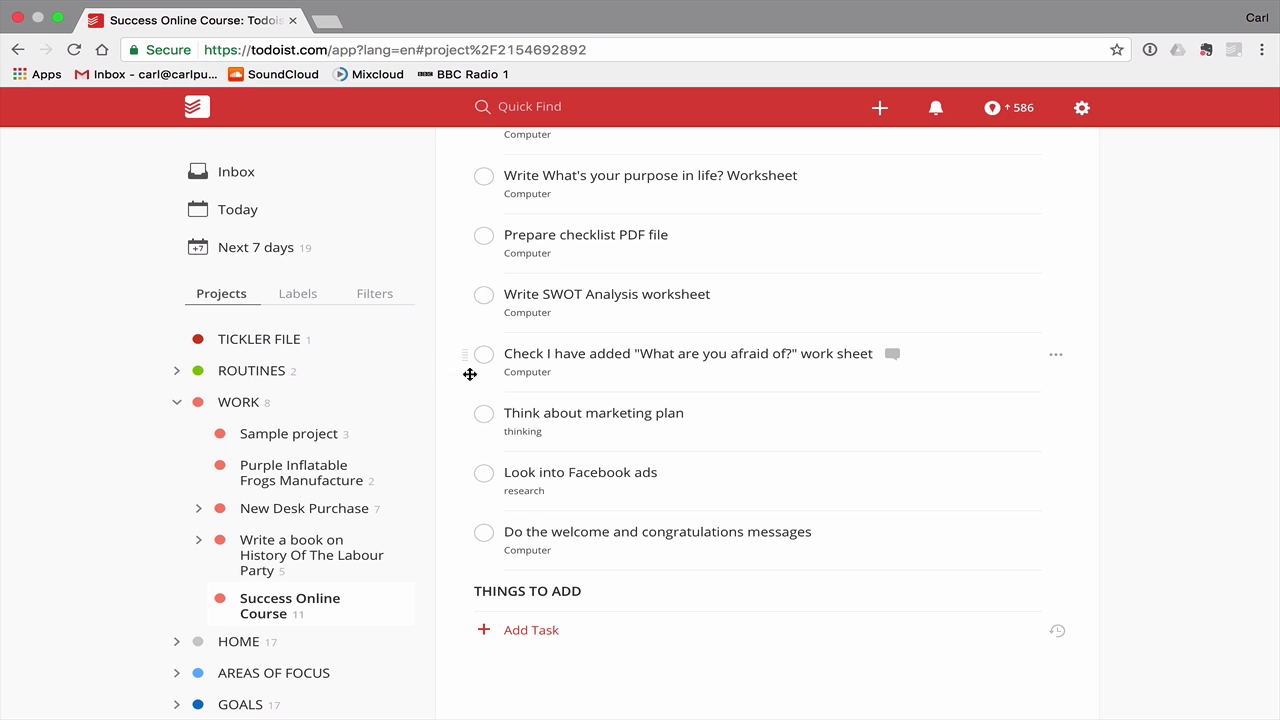
- Move the afraid-of work sheet, SWOT Analysis, checklist PDF, purpose-in-life worksheet and Medium blog post tasks beneath the THINGS TO ADD heading
left_click_drag(465, 366, 477, 583)
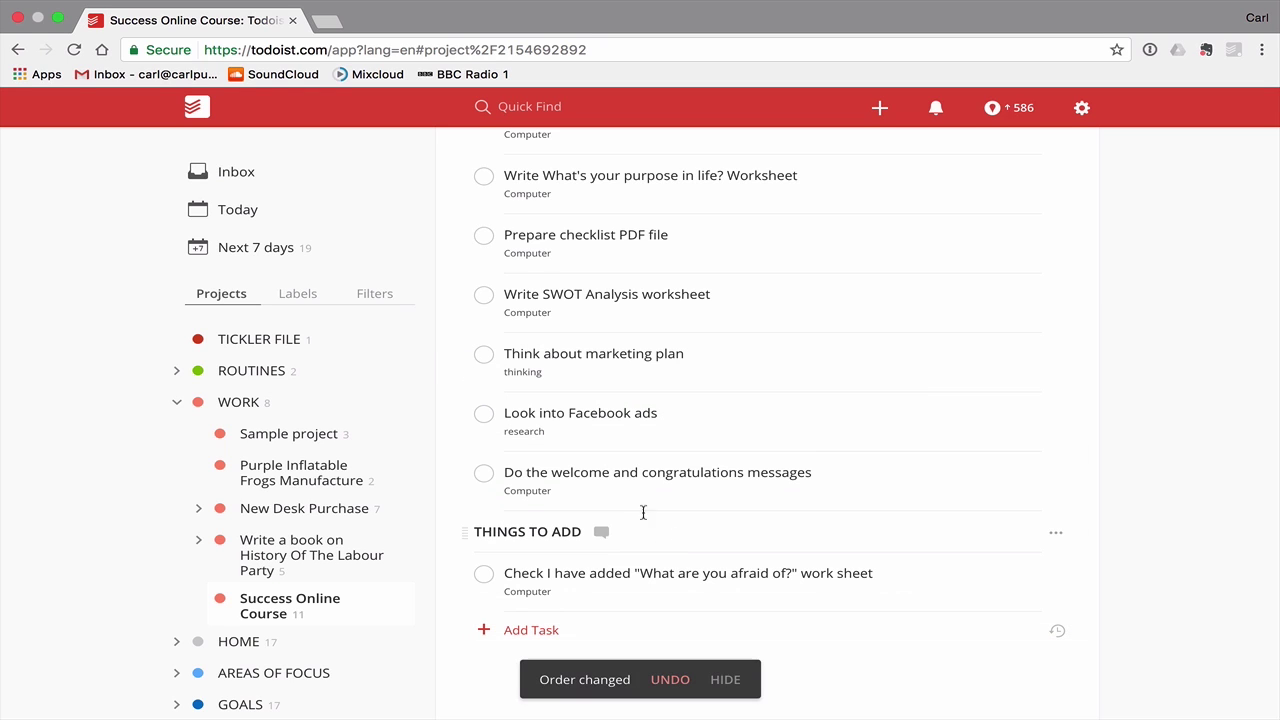
left_click_drag(463, 299, 473, 585)
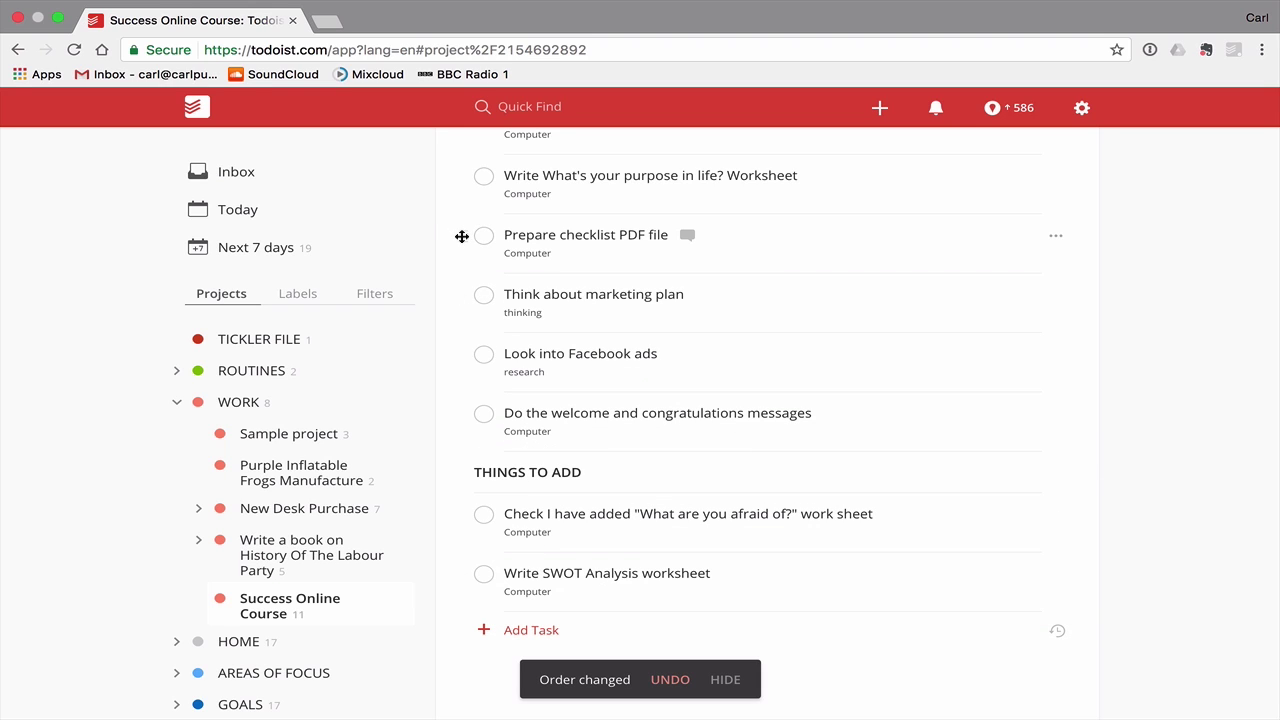
left_click_drag(459, 235, 452, 585)
scroll(447, 385, "up", 2)
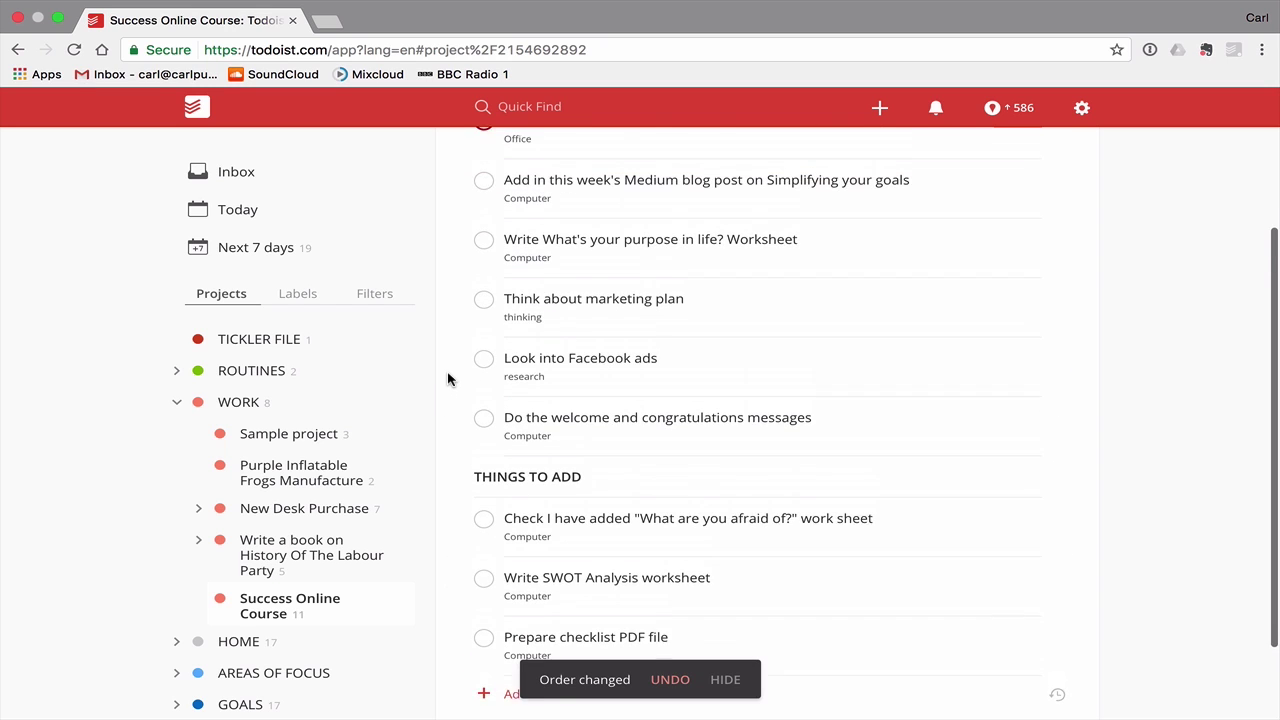
left_click_drag(461, 255, 476, 530)
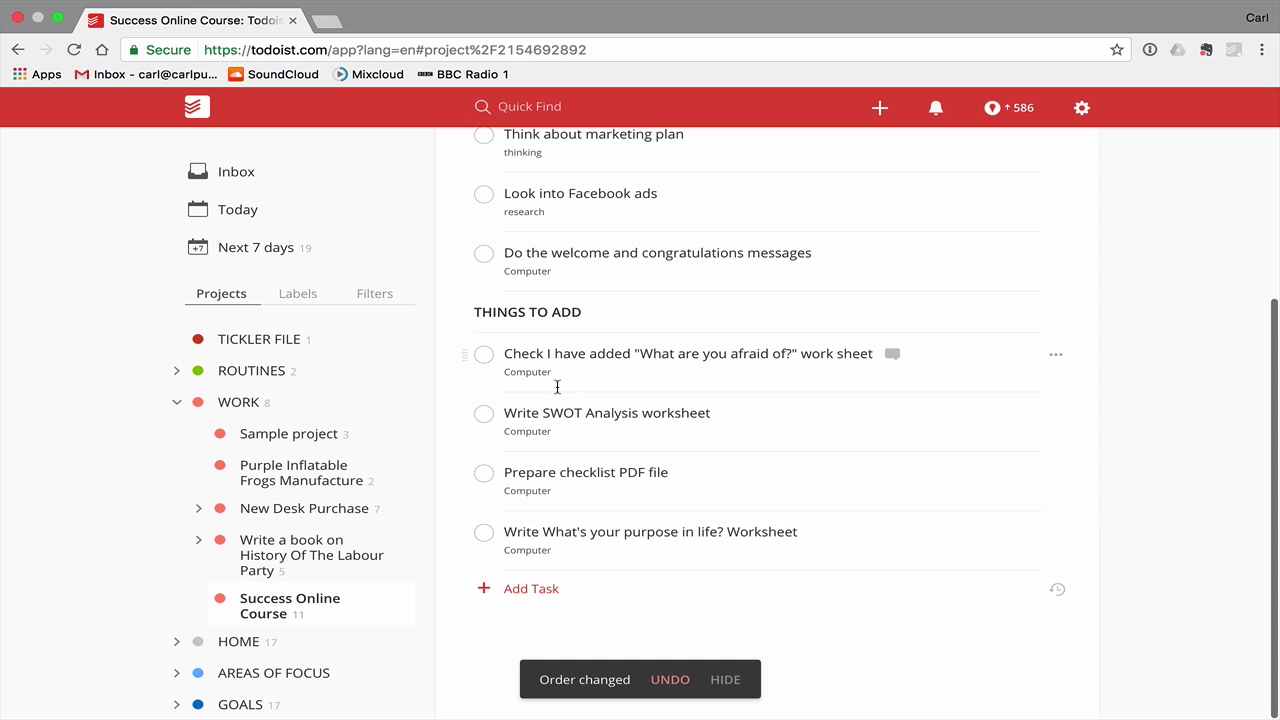
scroll(555, 385, "up", 6)
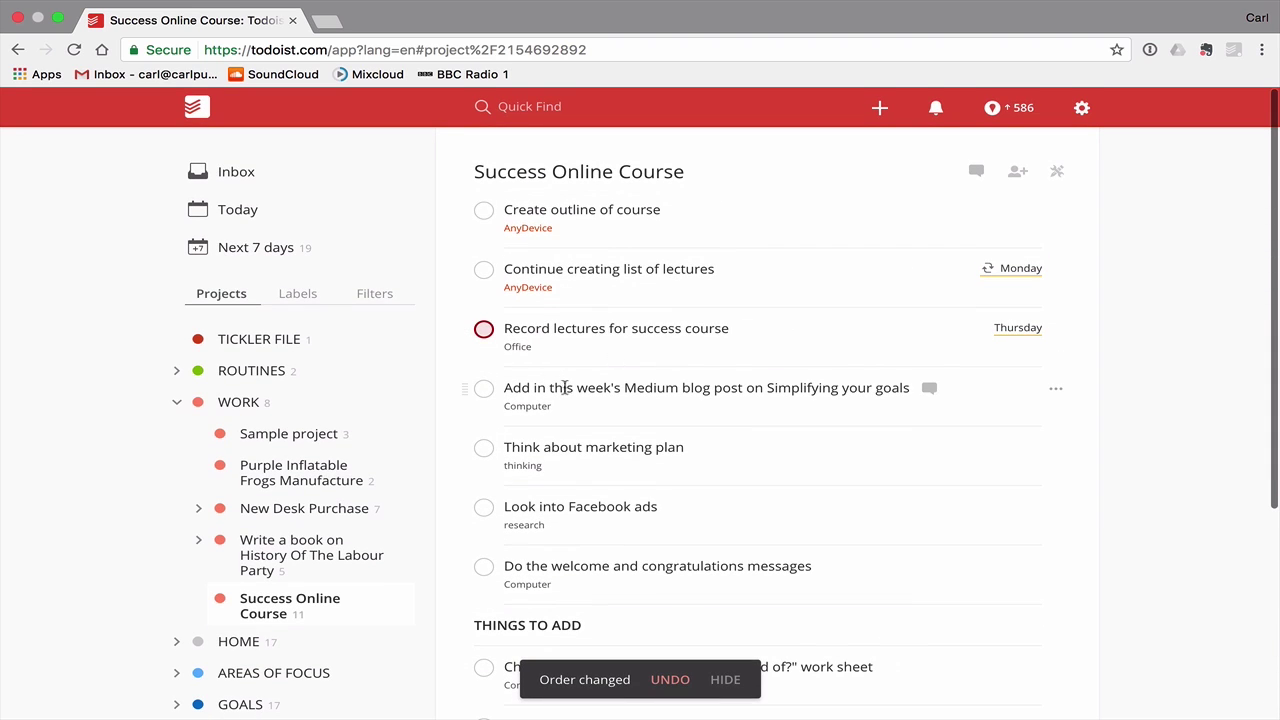
left_click_drag(466, 389, 473, 625)
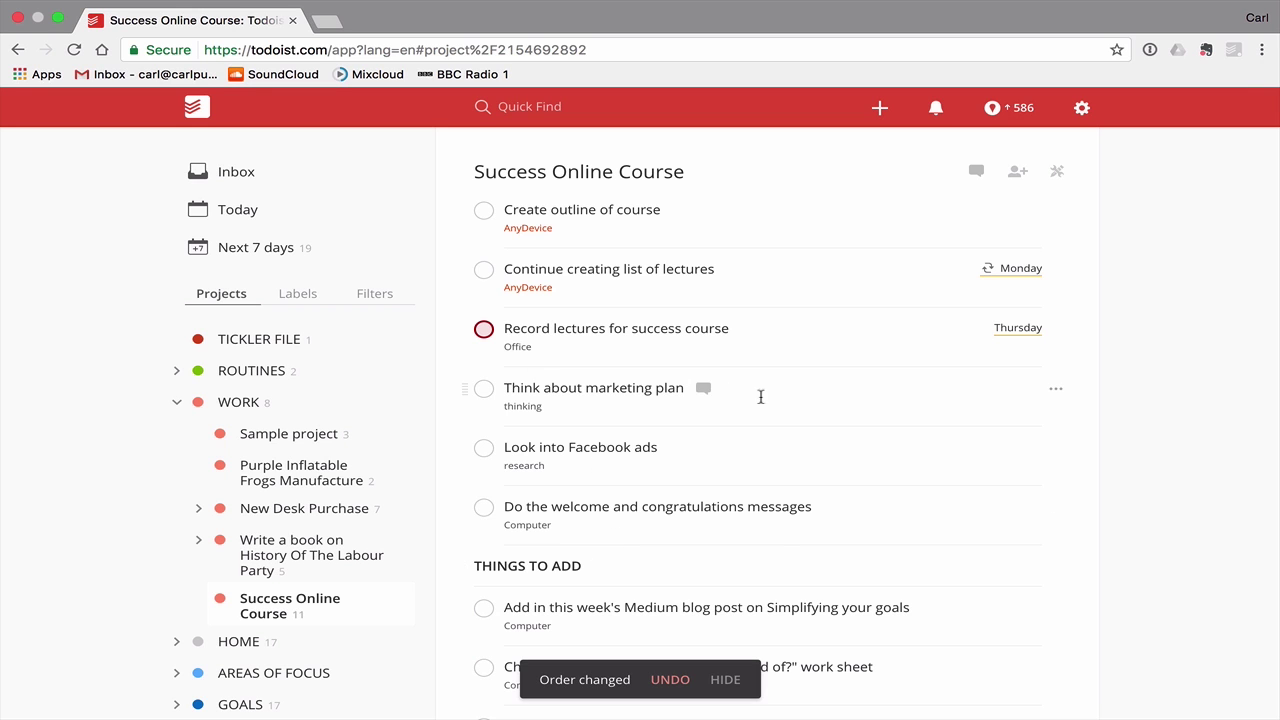
- Create a project named "THINGS TO ADD" nested as a sub-project under Success Online Course
scroll(746, 560, "down", 5)
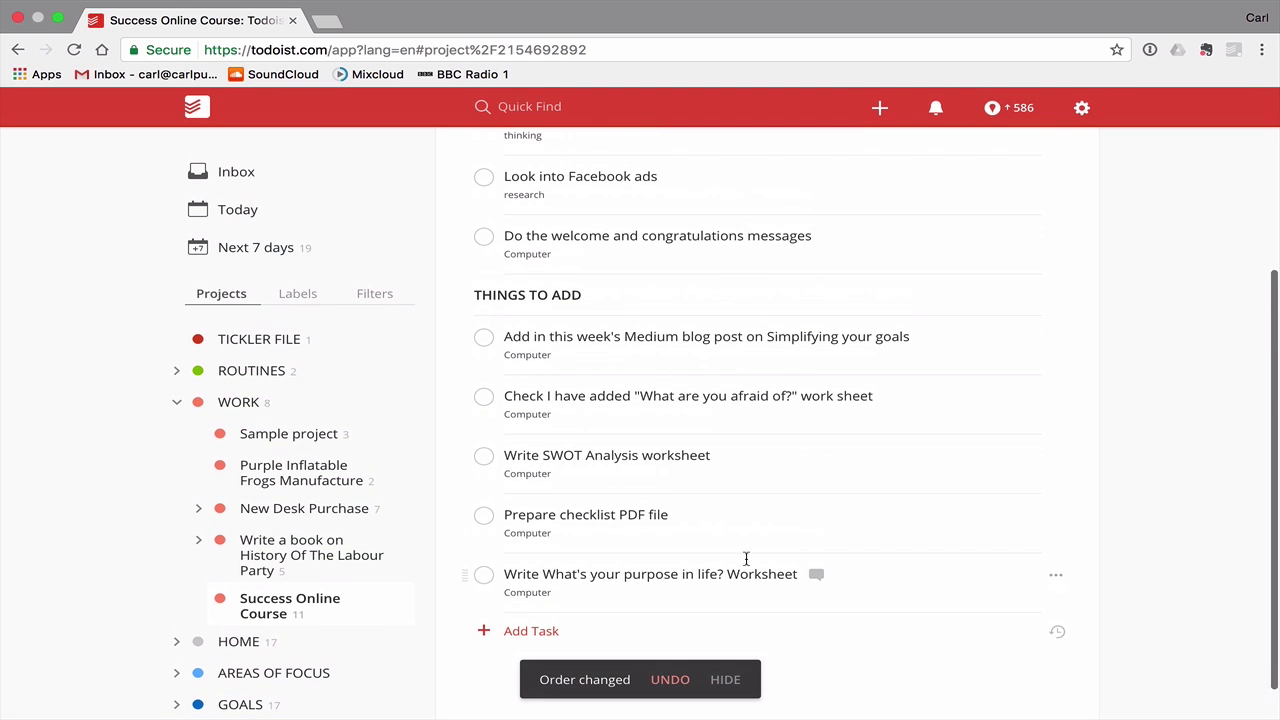
scroll(746, 559, "down", 1)
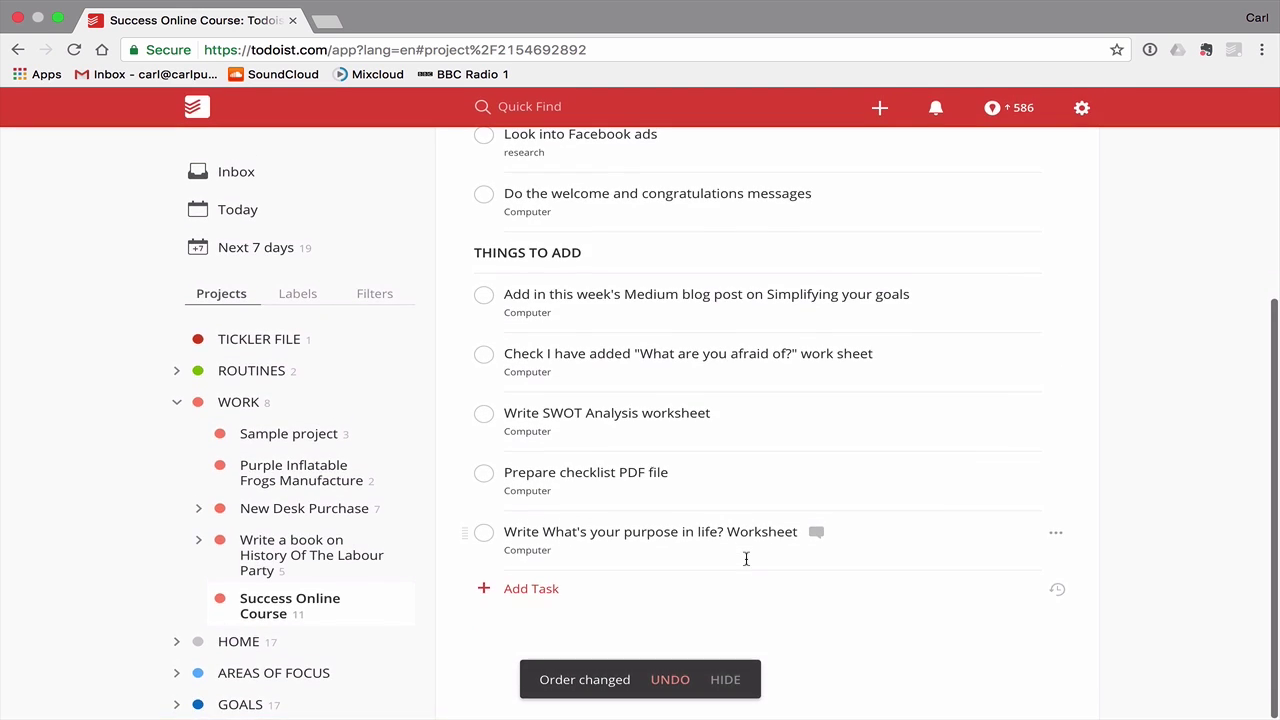
scroll(746, 559, "up", 5)
scroll(746, 559, "down", 5)
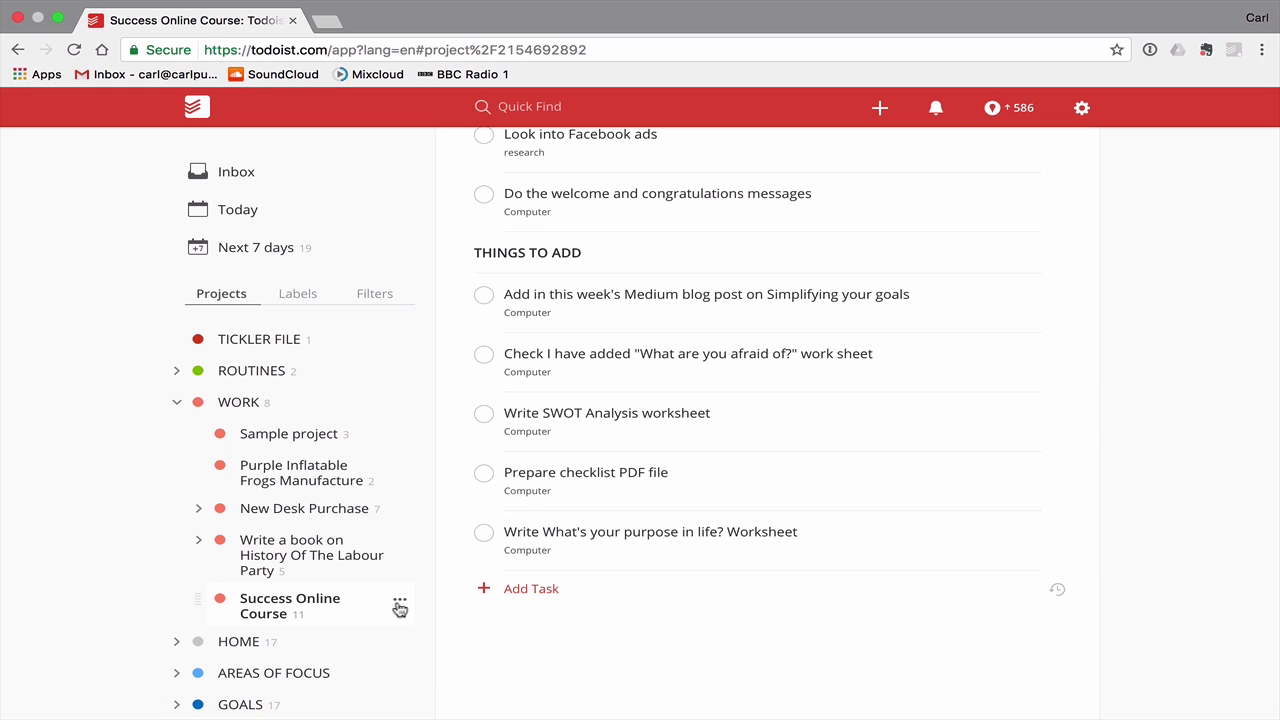
left_click(402, 606)
left_click(403, 512)
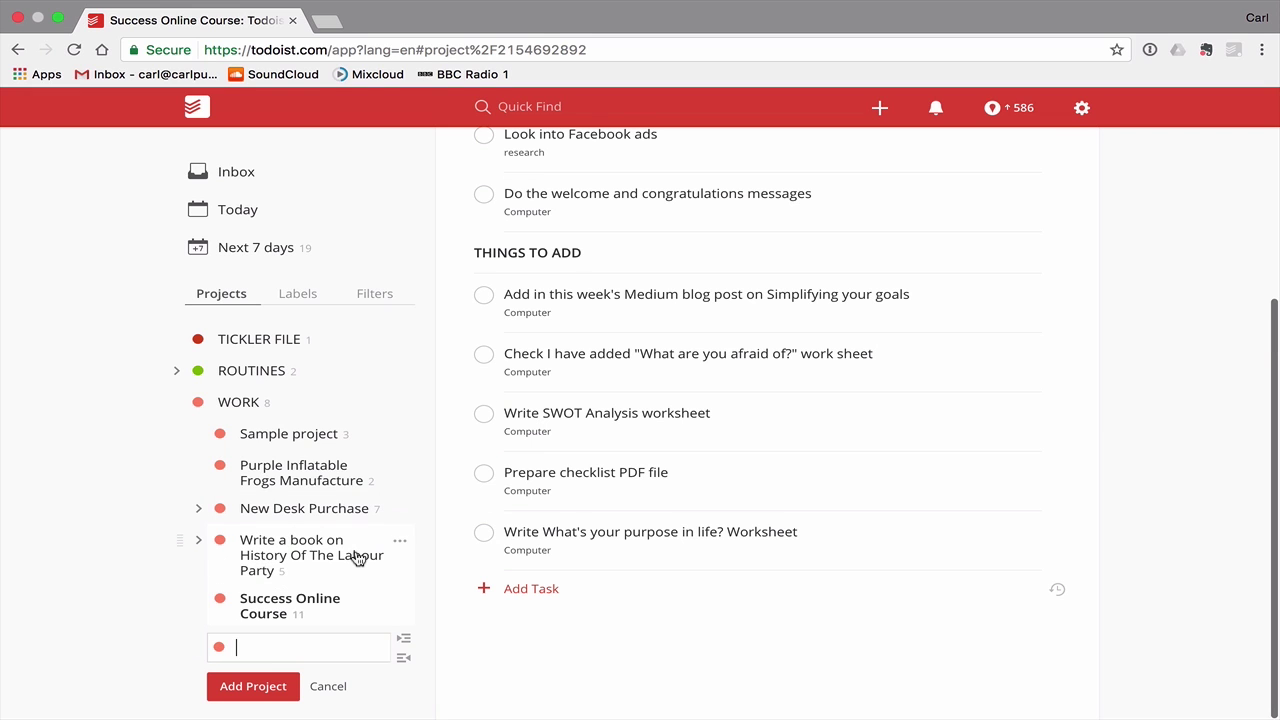
type("THINGS")
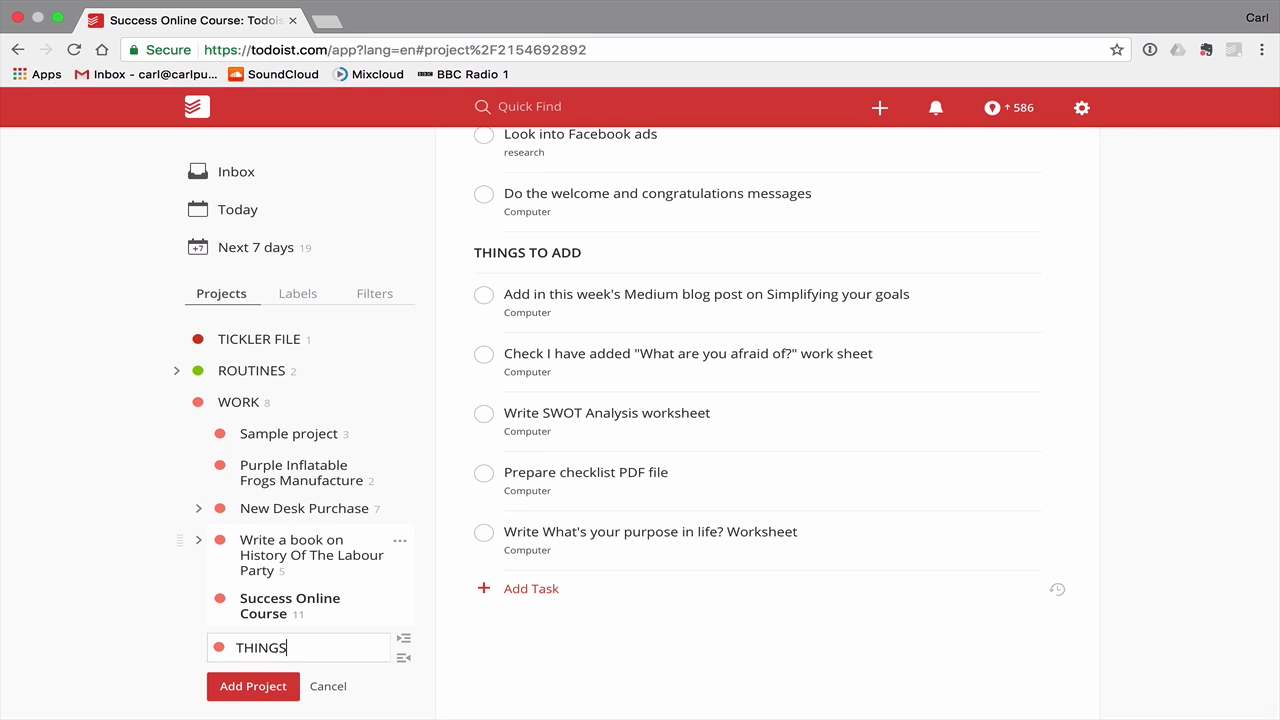
type(" TO ADD")
left_click(403, 639)
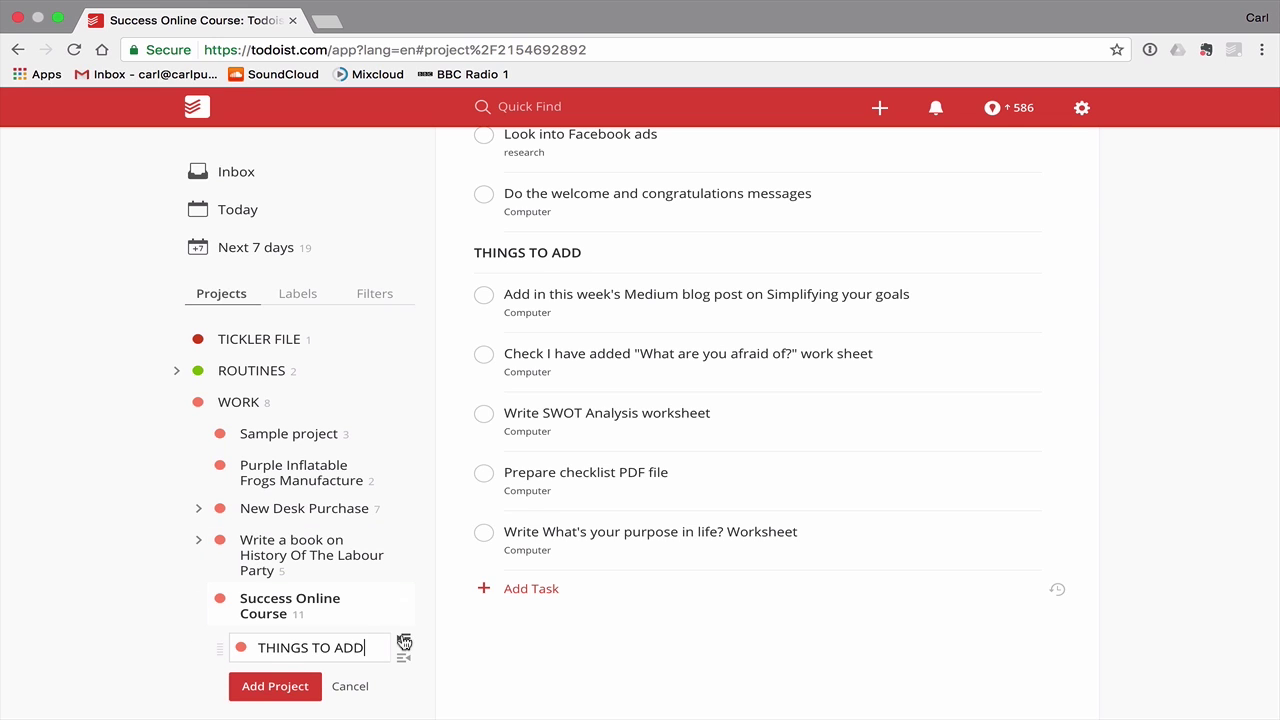
left_click(300, 688)
- Move all five tasks beneath the THINGS TO ADD heading in Success Online Course into the THINGS TO ADD sub-project
left_click(314, 600)
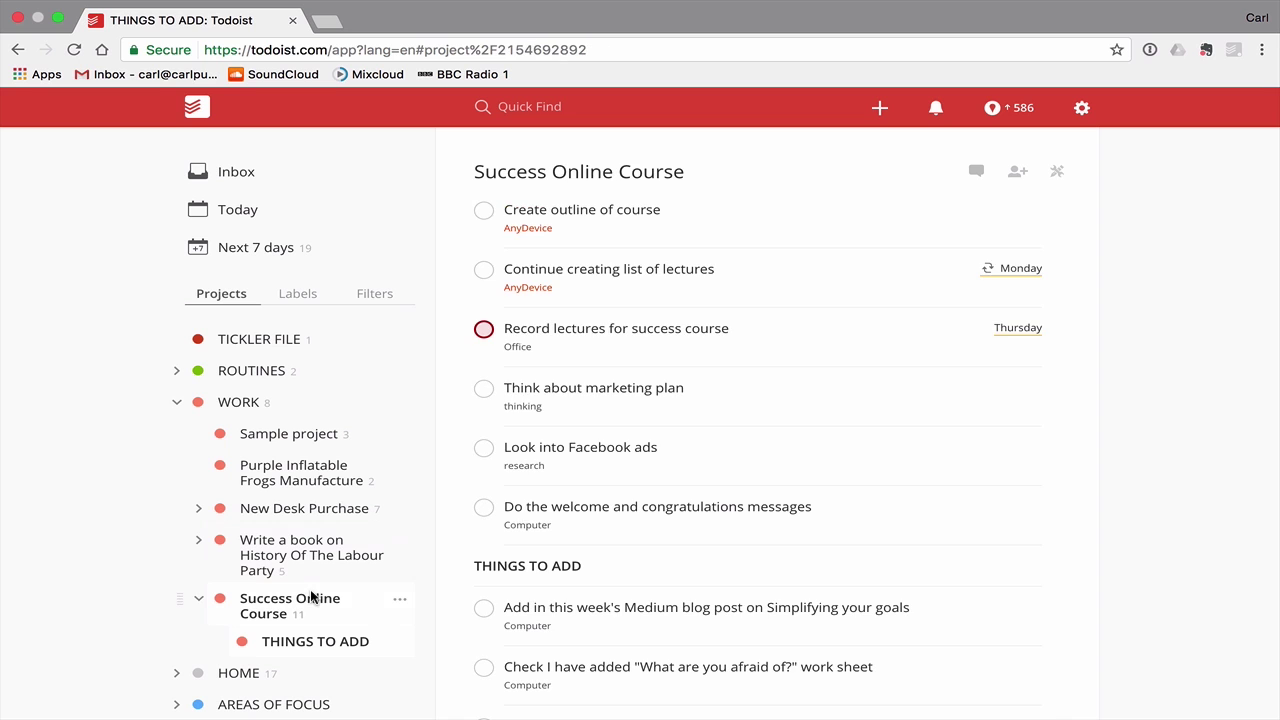
scroll(730, 471, "down", 7)
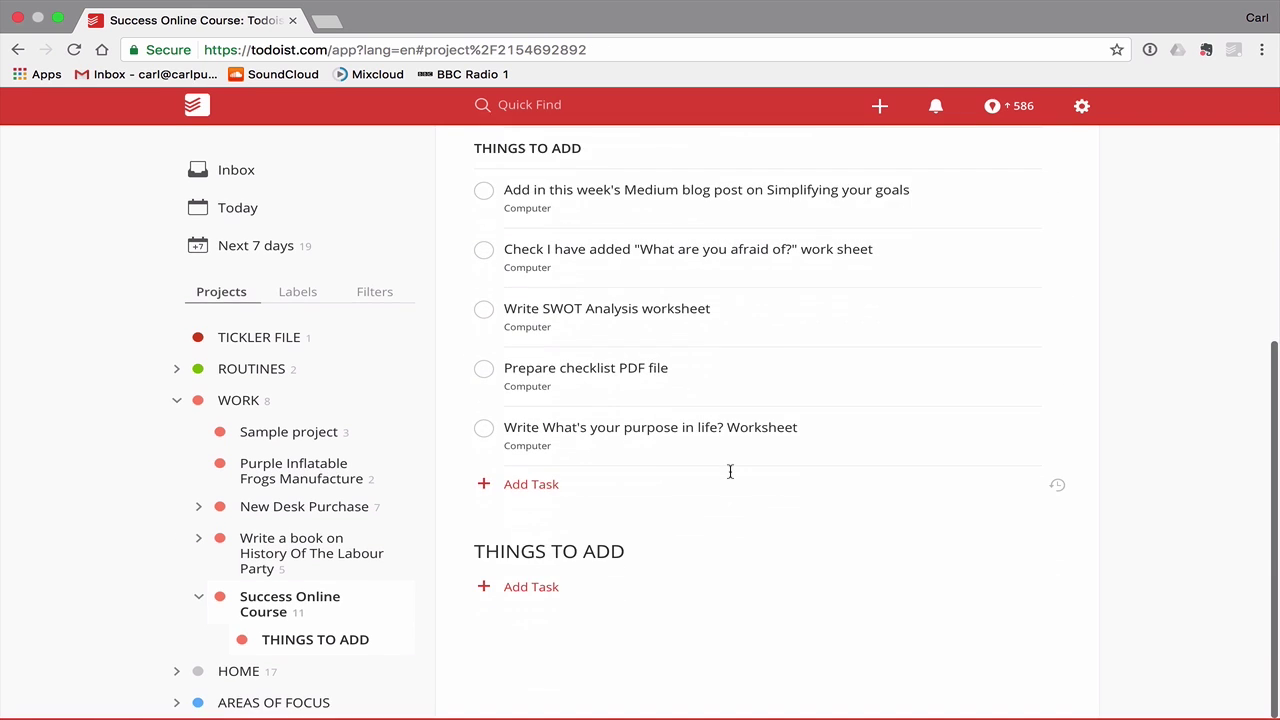
scroll(730, 471, "up", 3)
scroll(730, 471, "down", 1)
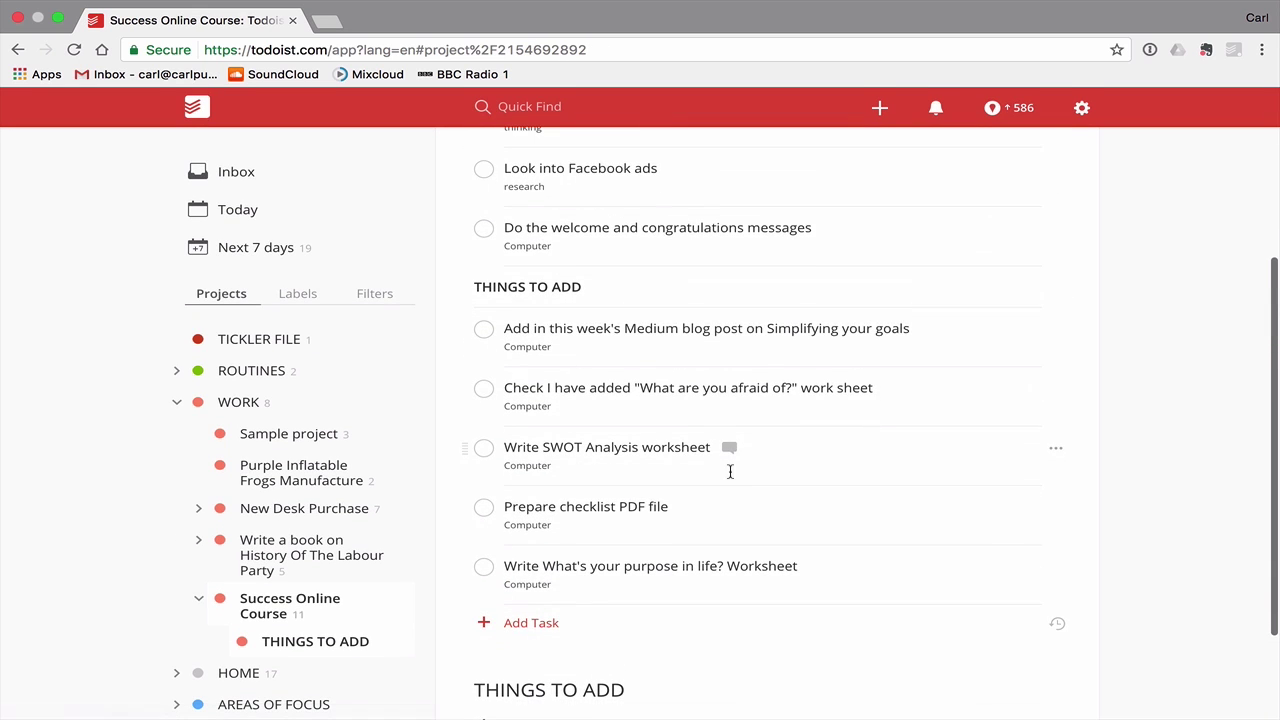
left_click(458, 324)
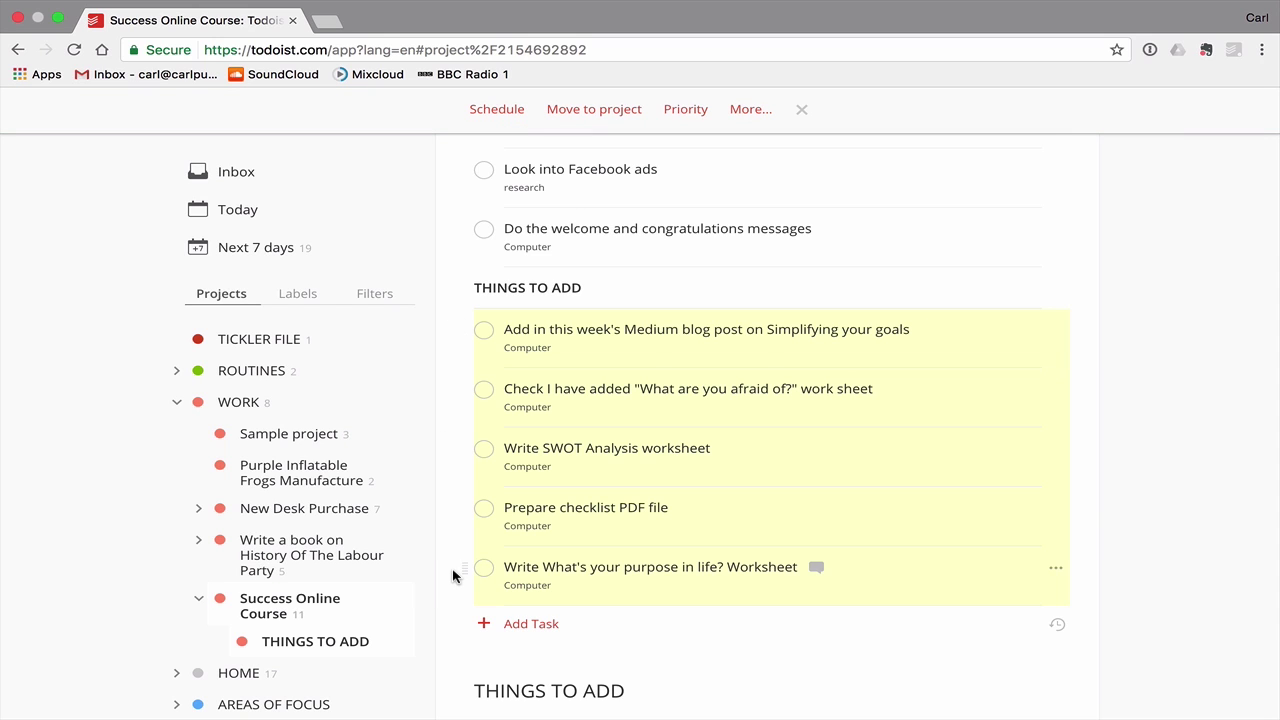
left_click_drag(460, 568, 465, 530)
left_click_drag(466, 369, 459, 538)
left_click_drag(463, 314, 463, 543)
left_click_drag(468, 255, 473, 544)
left_click_drag(463, 194, 467, 545)
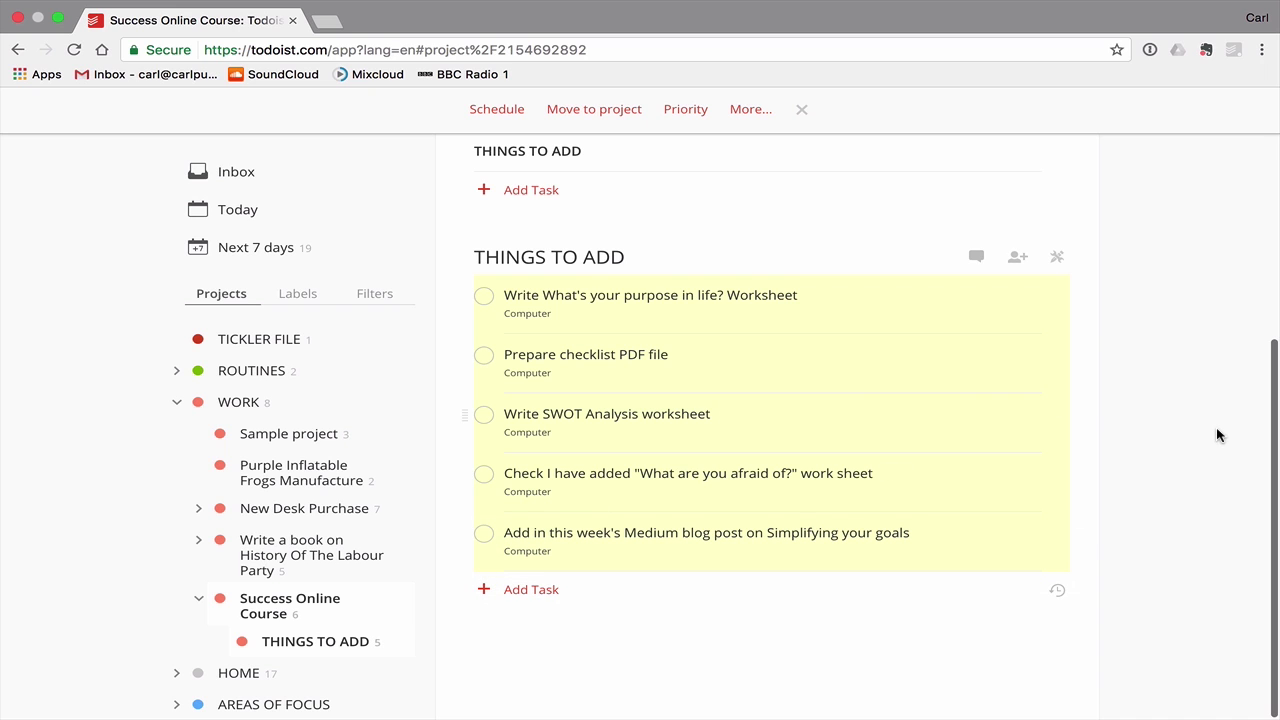
- Delete the THINGS TO ADD heading from the end of the Success Online Course task list
left_click(917, 285)
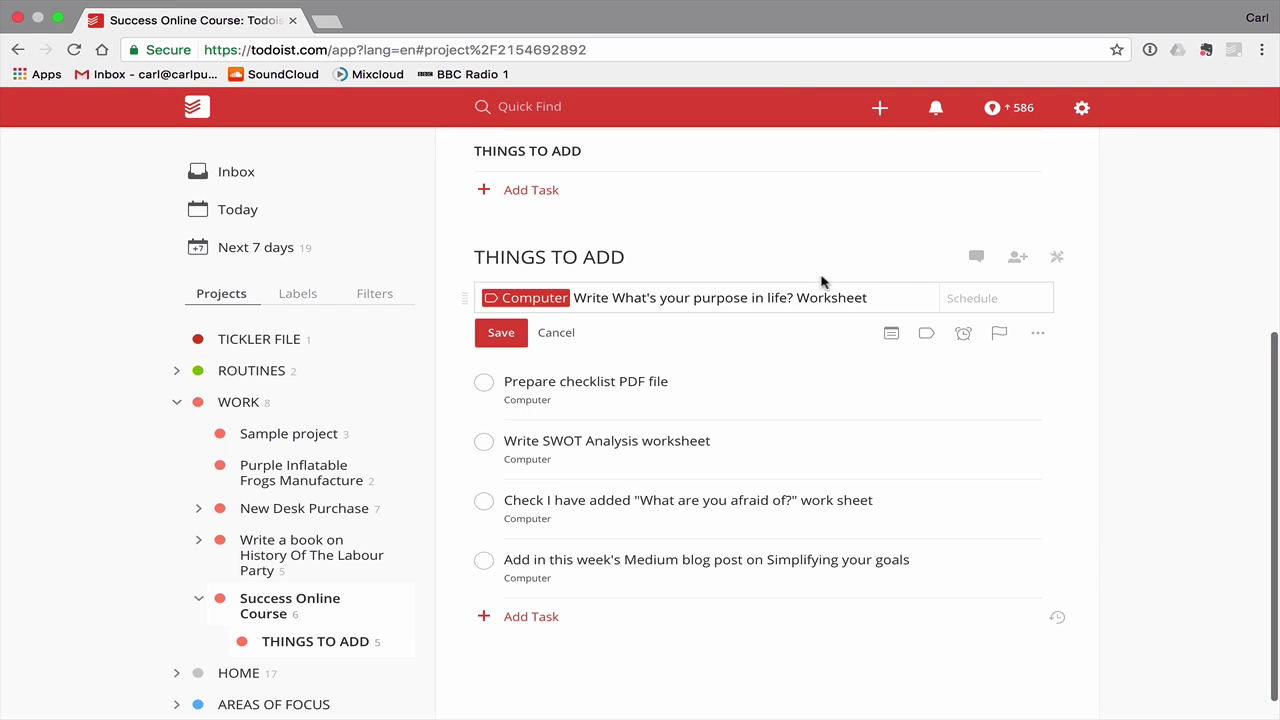
left_click(556, 332)
scroll(545, 228, "up", 2)
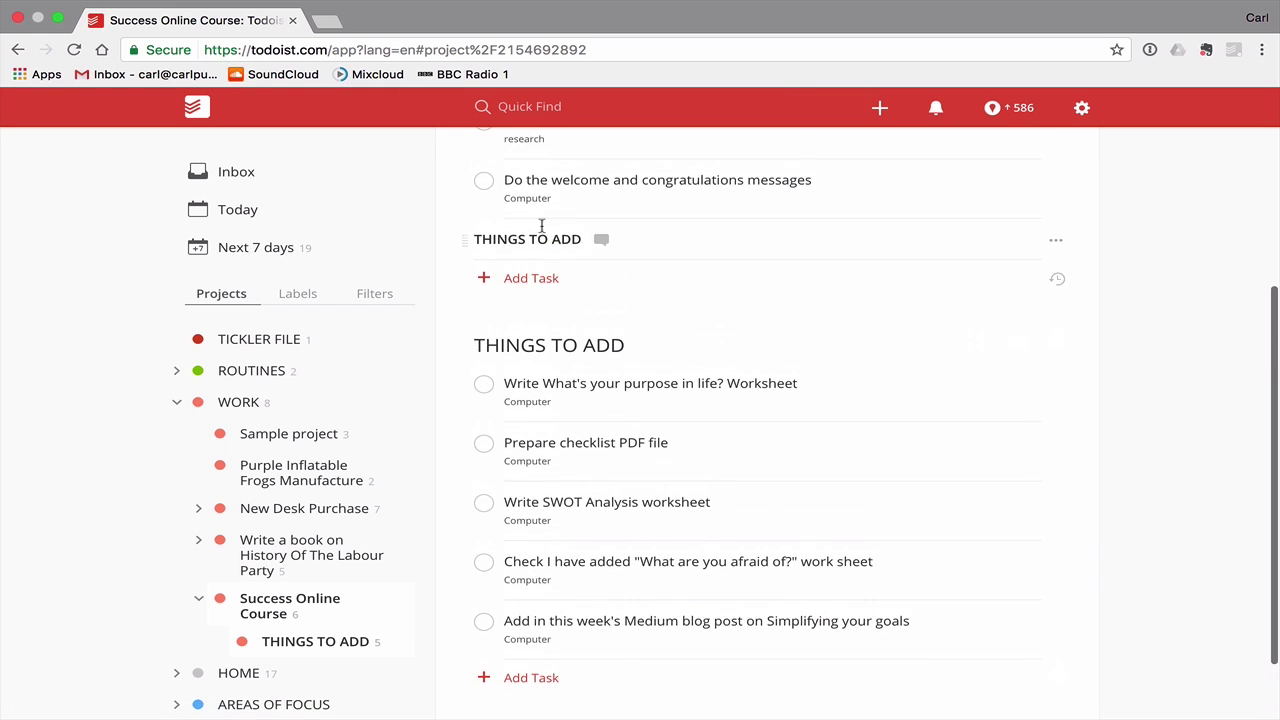
left_click(1056, 242)
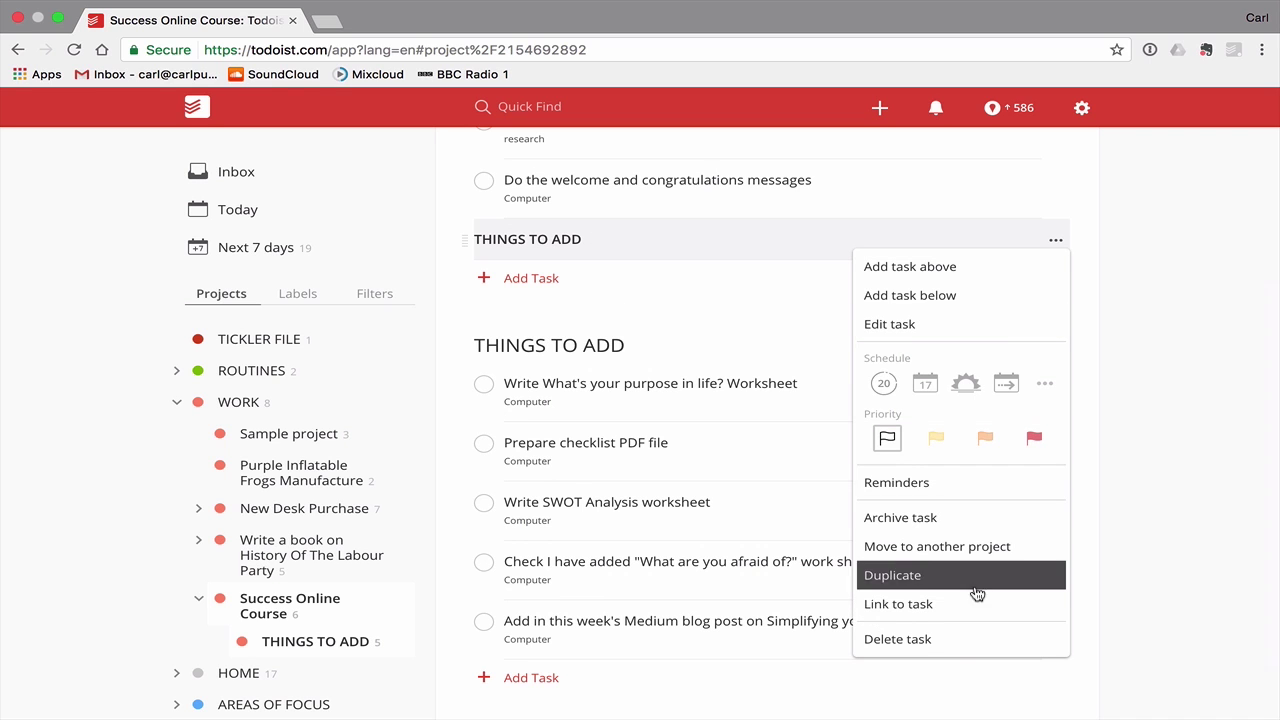
left_click(958, 645)
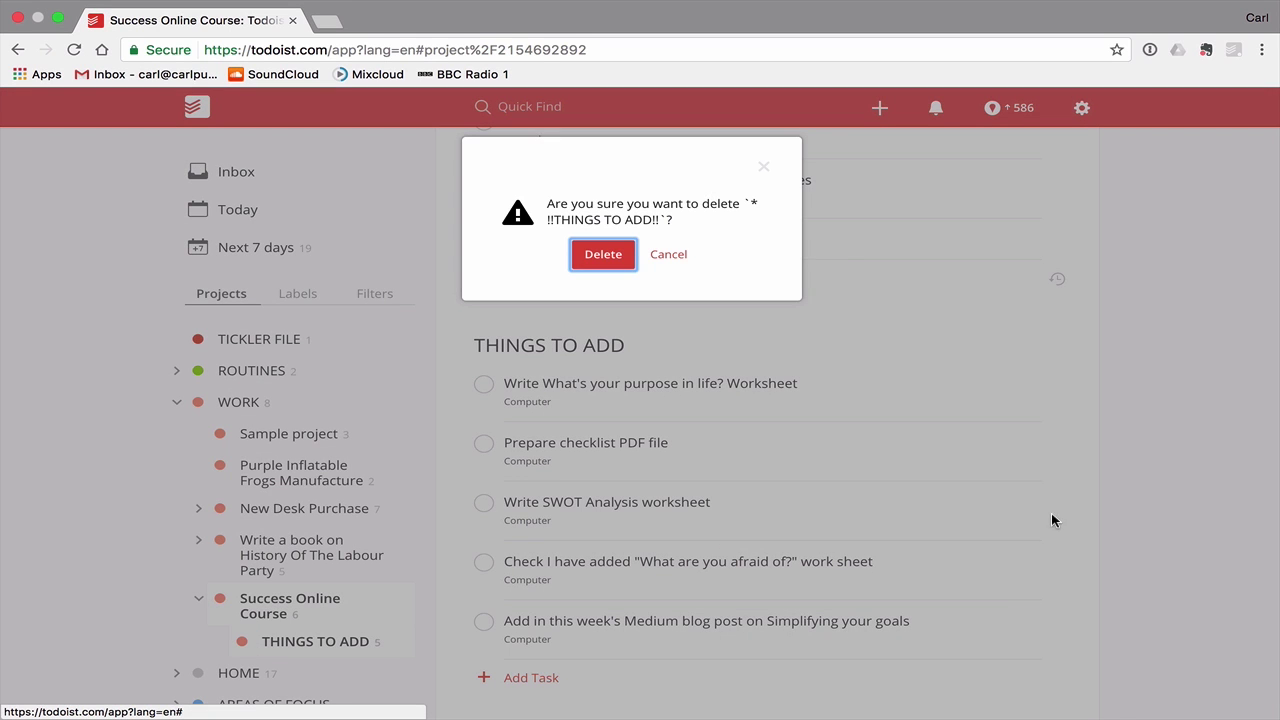
left_click(603, 252)
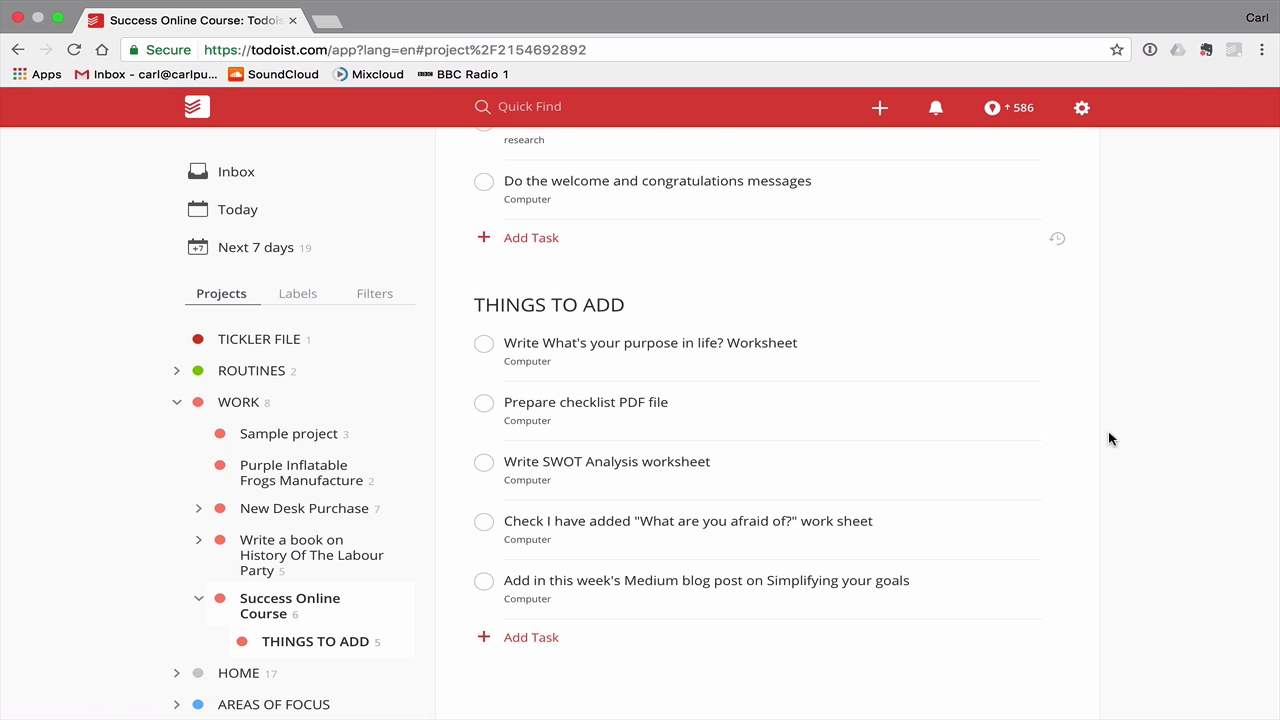
- Review the combined Success Online Course task list, view the THINGS TO ADD sub-project on its own, and return to the parent project
scroll(1108, 438, "up", 3)
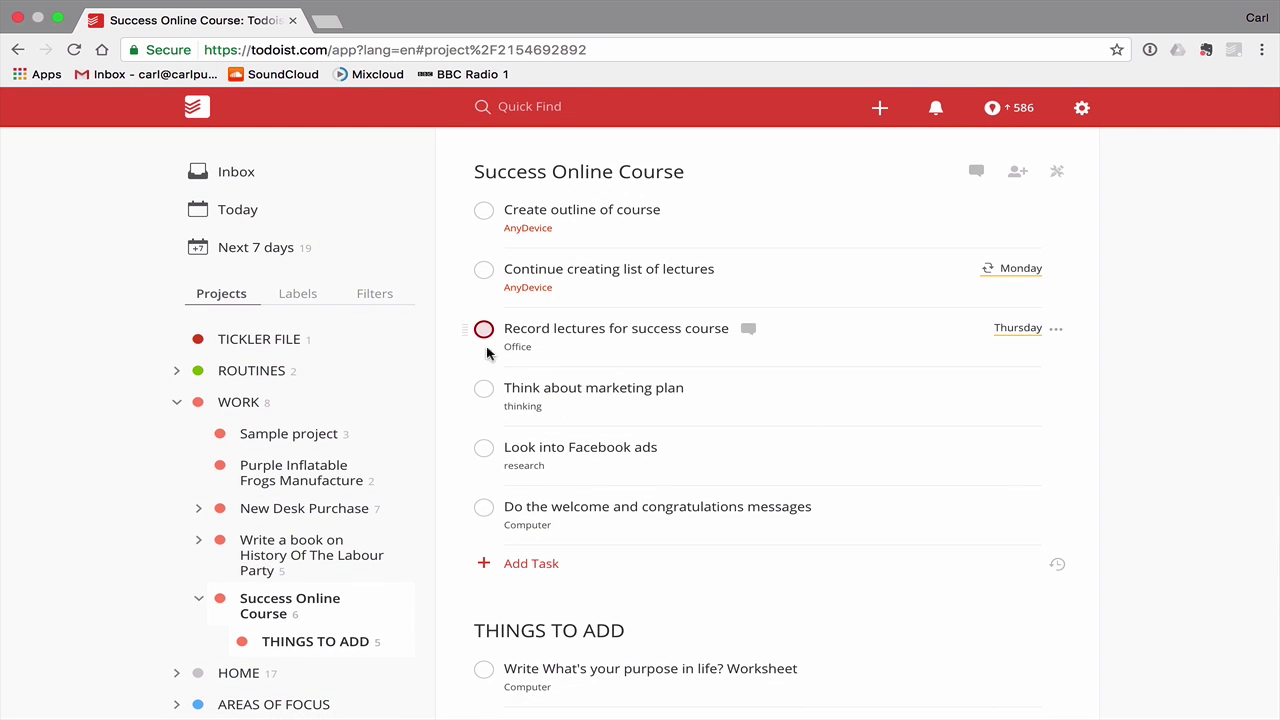
scroll(575, 392, "down", 5)
scroll(575, 392, "up", 2)
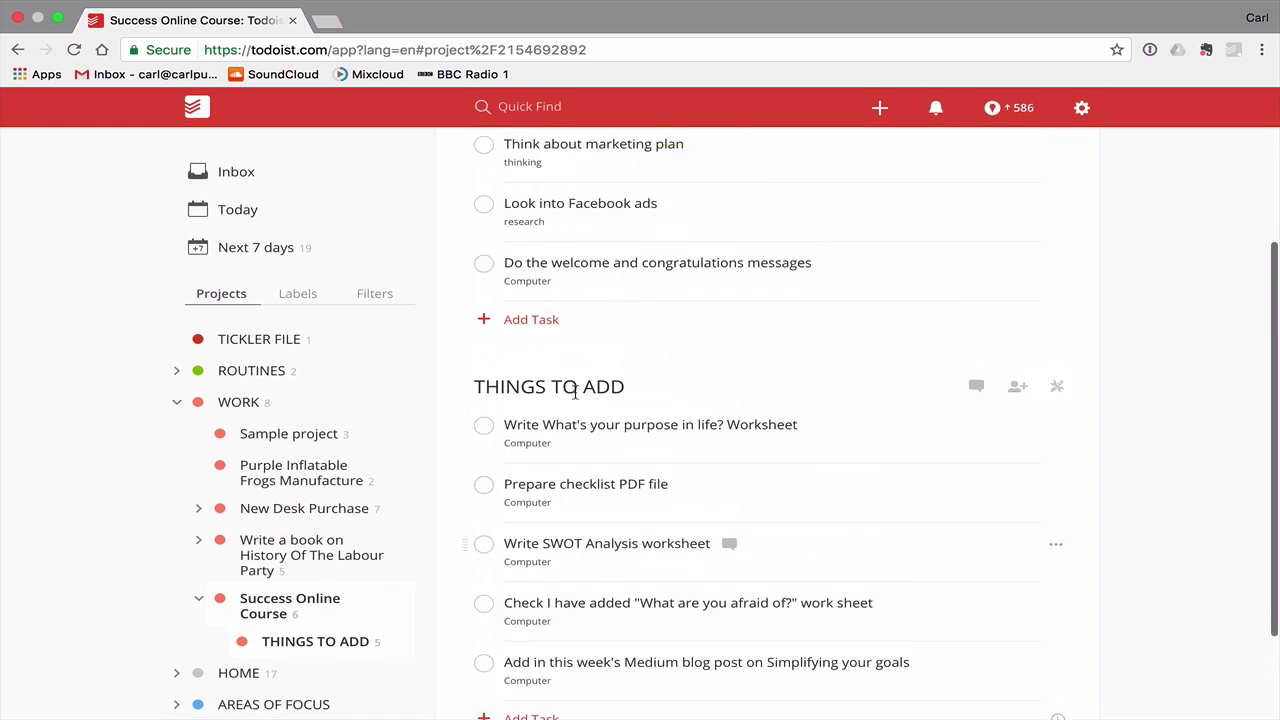
scroll(575, 392, "down", 3)
scroll(575, 392, "up", 1)
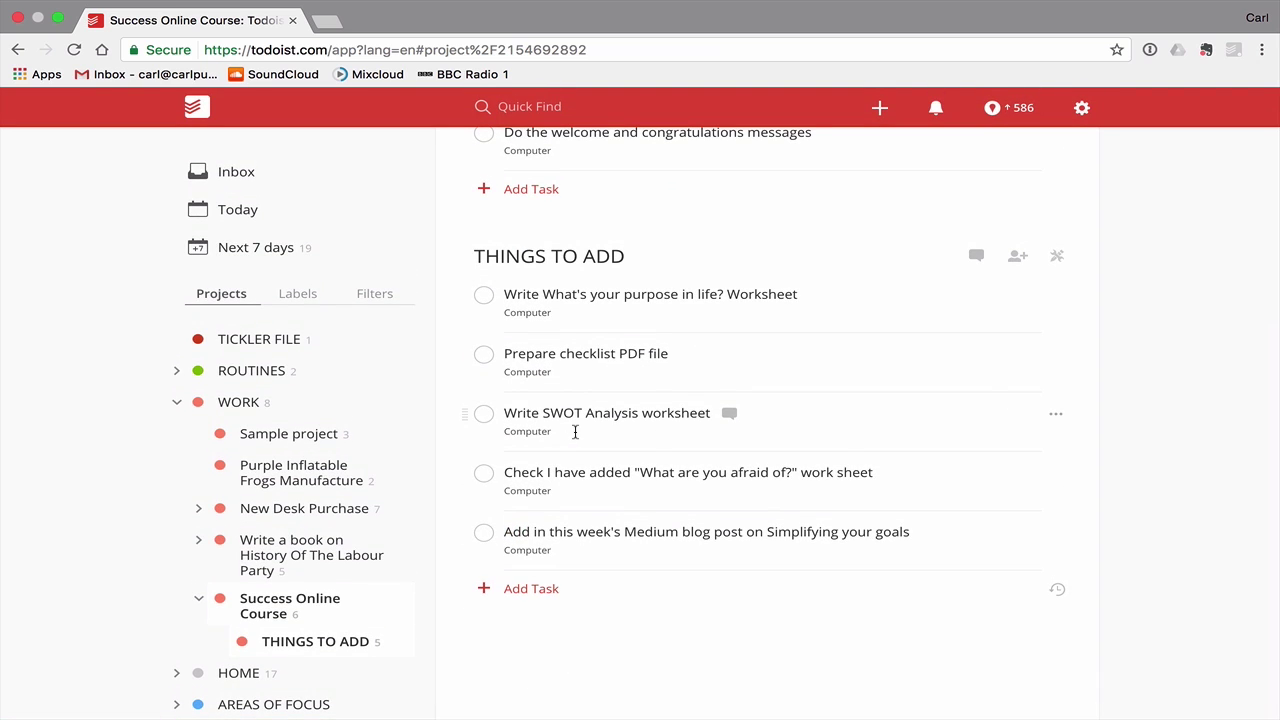
scroll(575, 432, "up", 2)
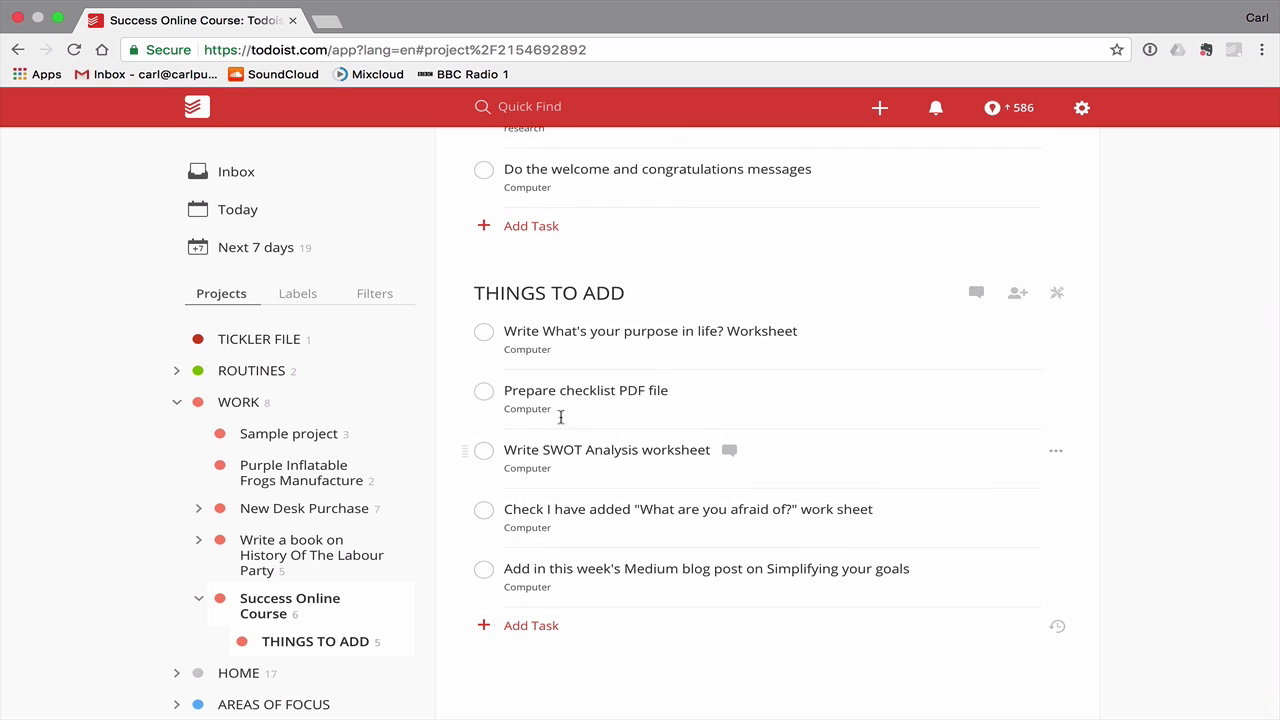
left_click(336, 644)
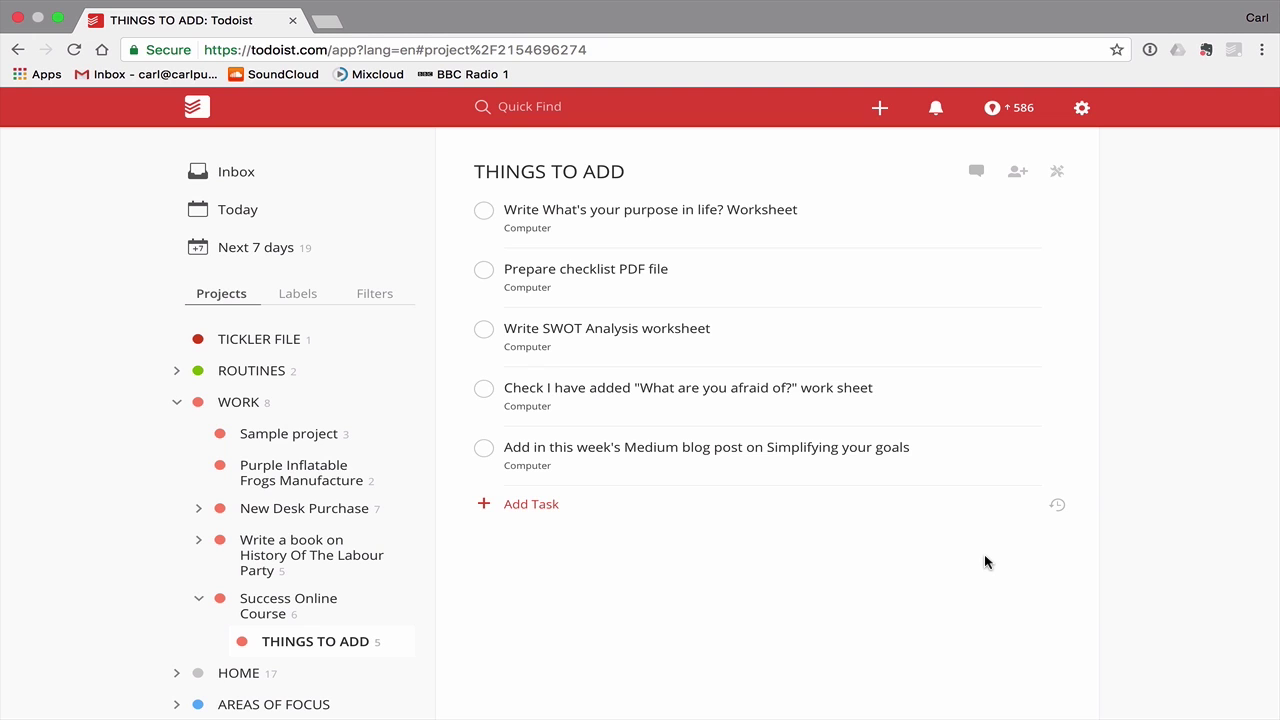
left_click(258, 615)
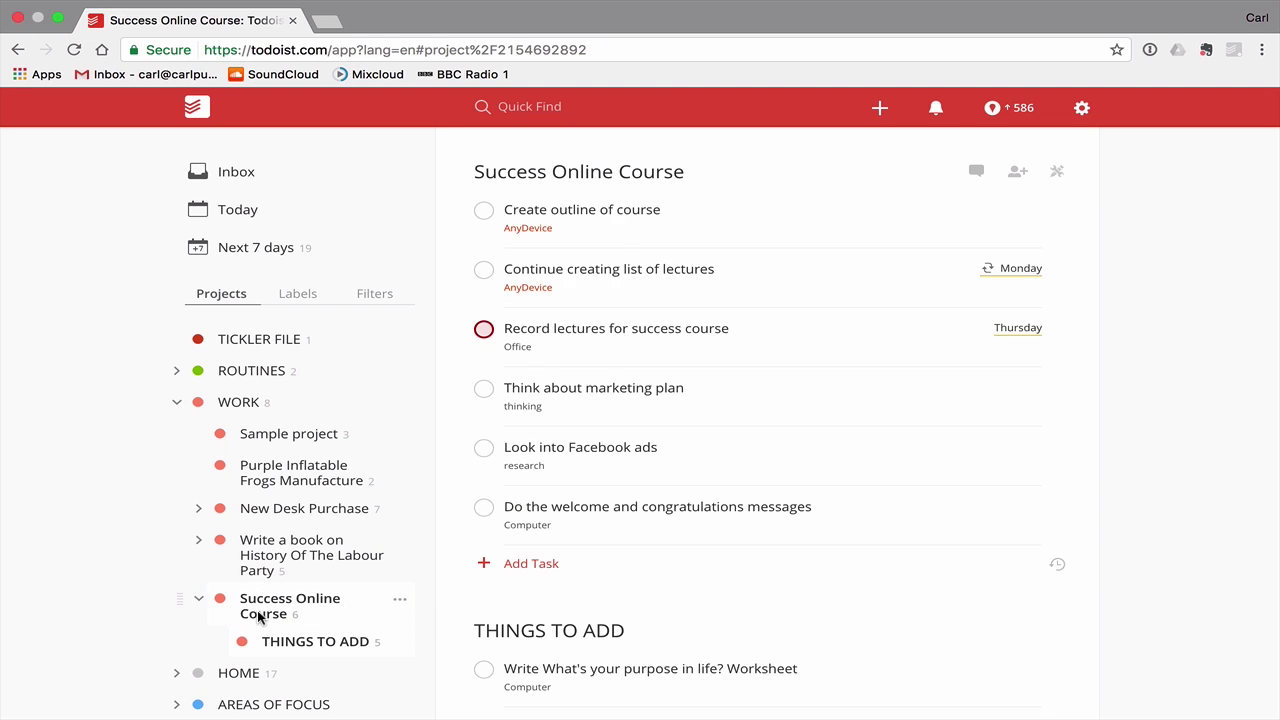
scroll(993, 487, "up", 1)
left_click(993, 494)
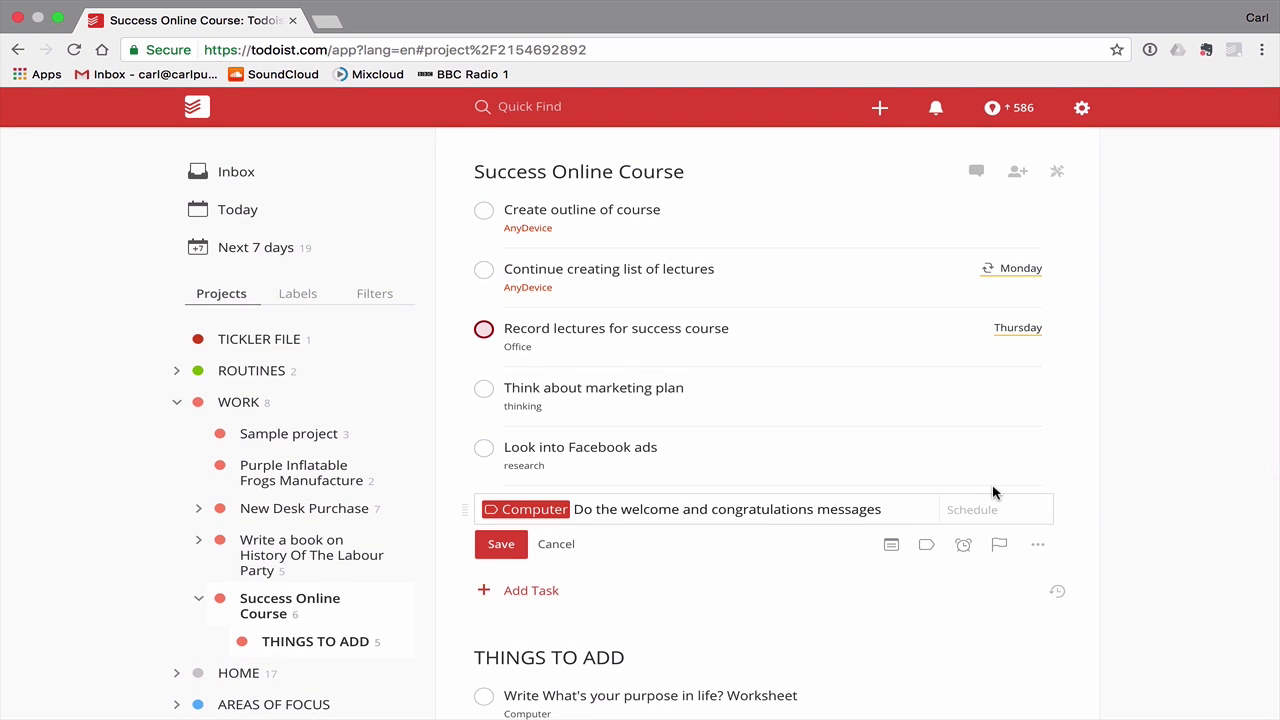
left_click(549, 545)
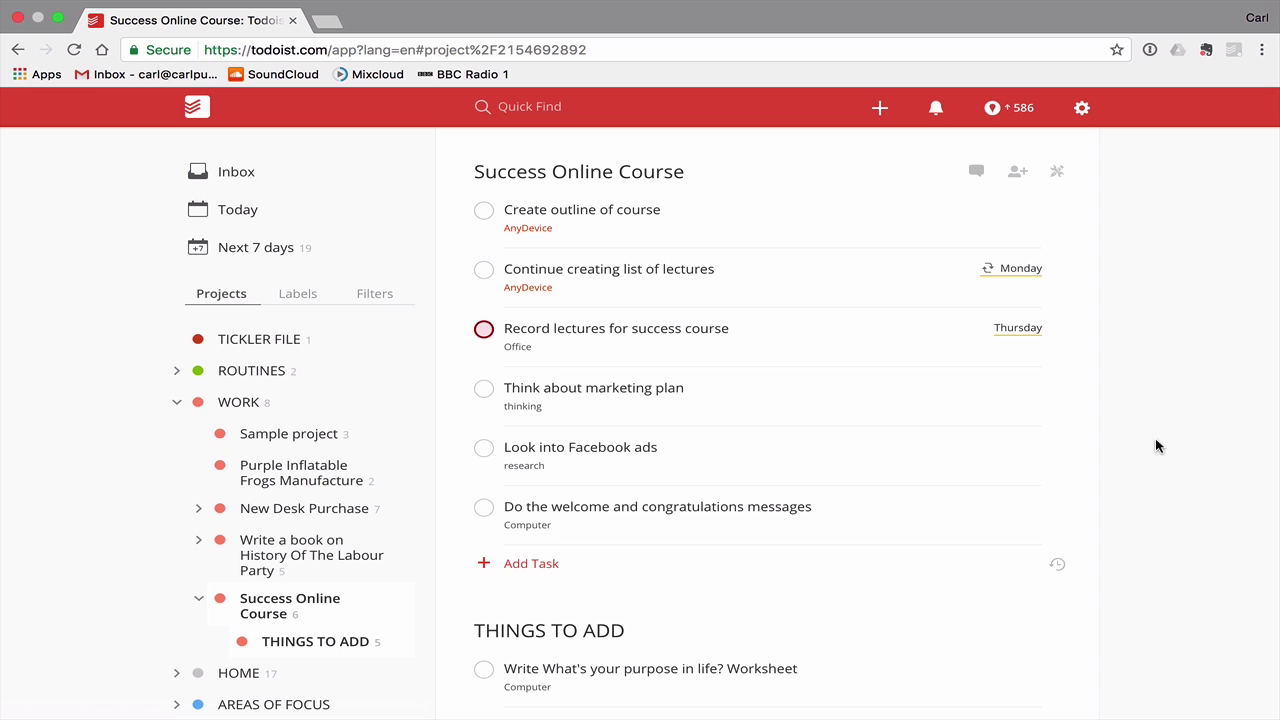
- Try to reorder the Record lectures for success course task within the Success Online Course list
scroll(1156, 439, "down", 5)
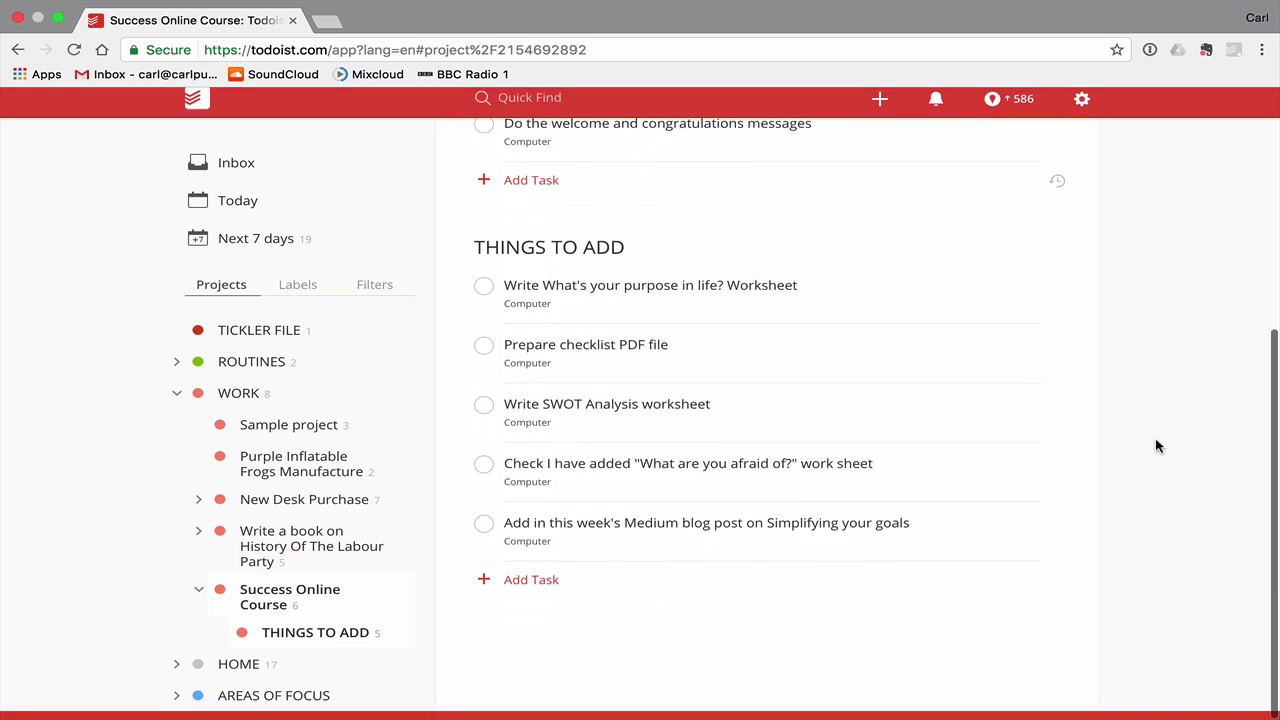
scroll(1157, 446, "up", 1)
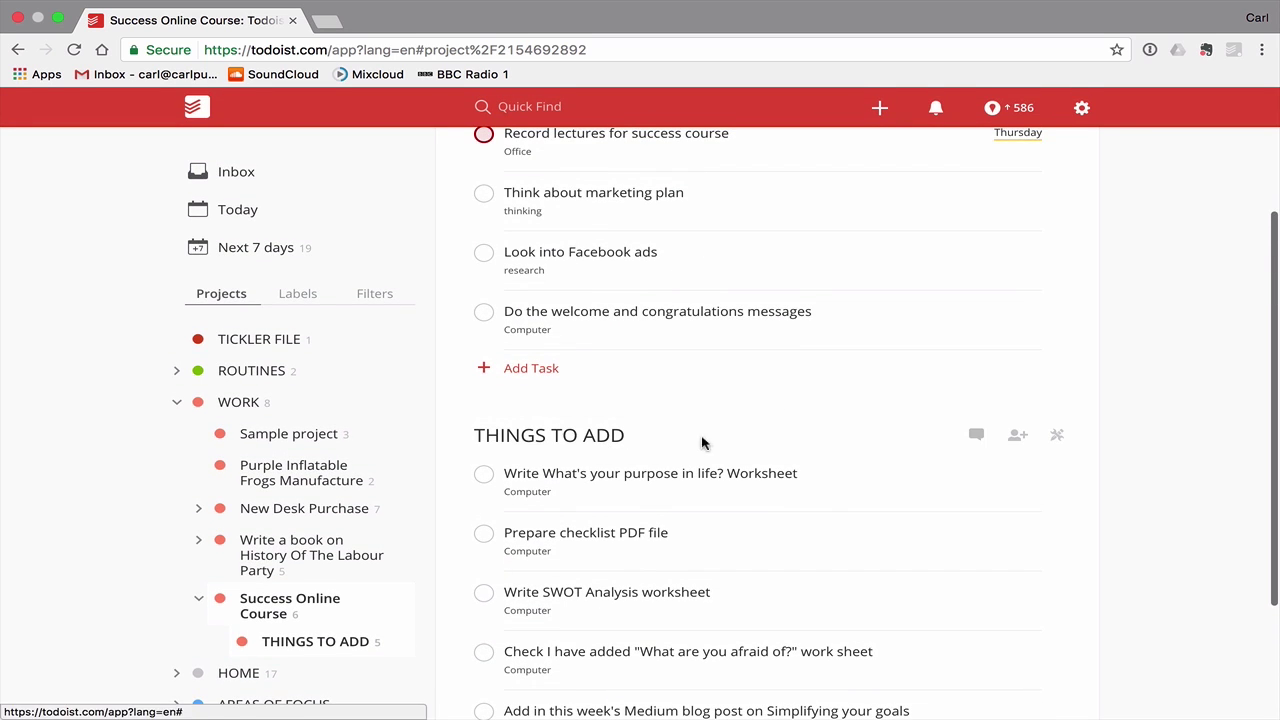
scroll(1153, 388, "up", 1)
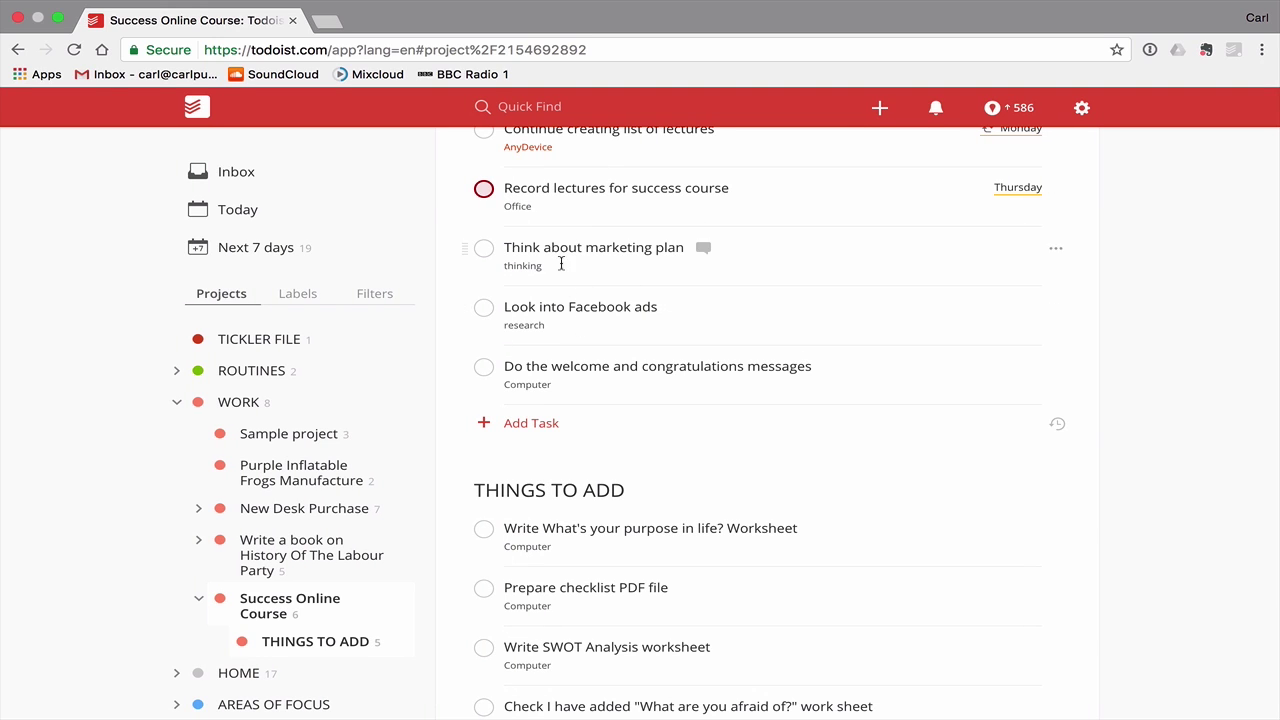
scroll(290, 558, "down", 3)
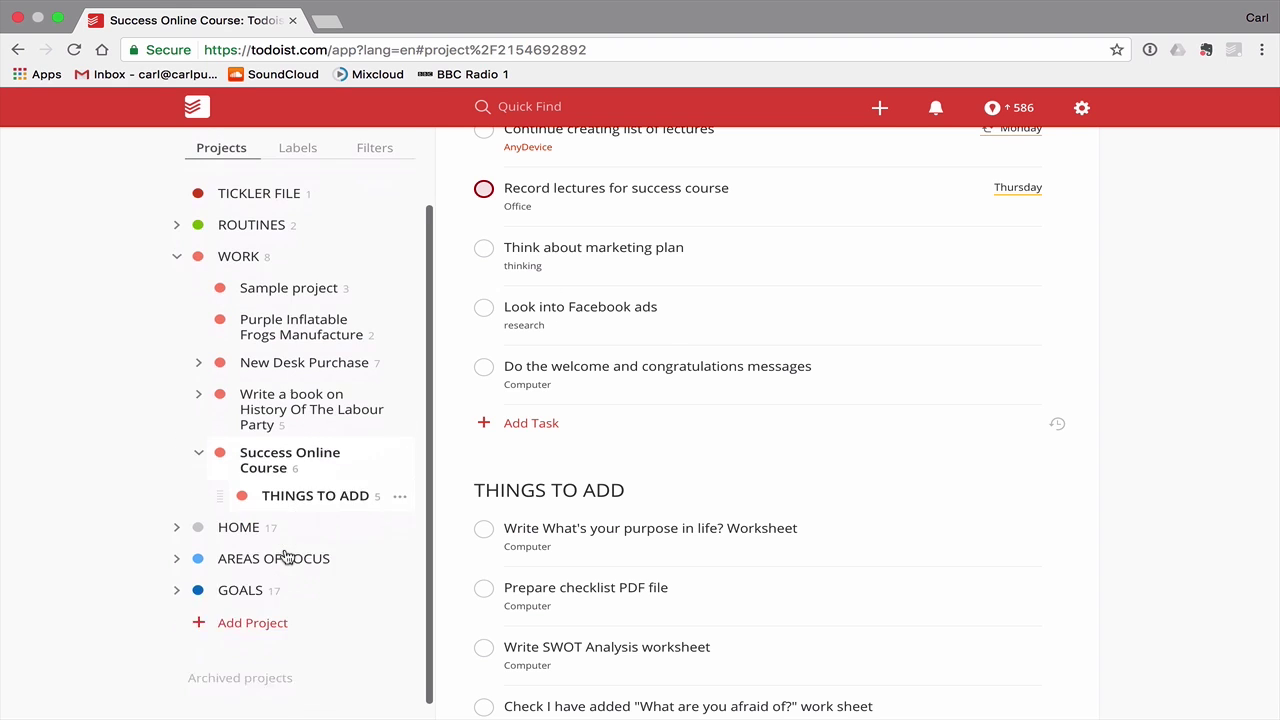
scroll(287, 557, "down", 1)
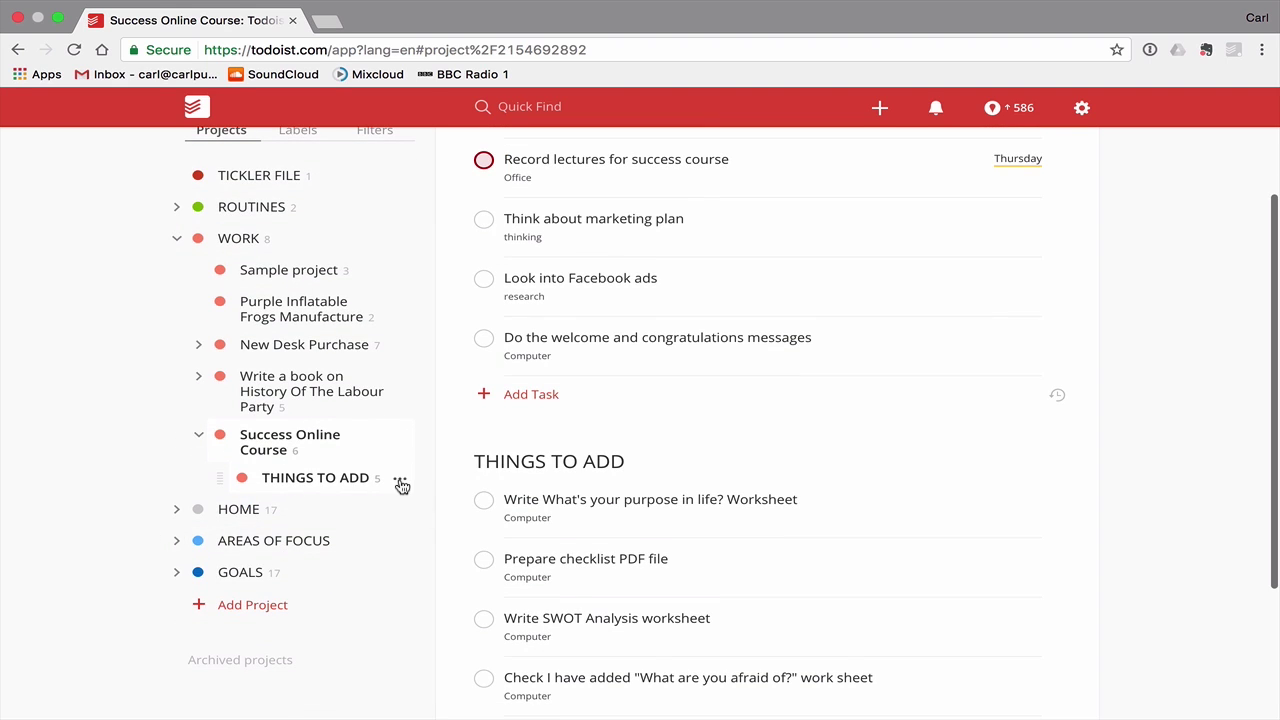
scroll(1128, 360, "up", 3)
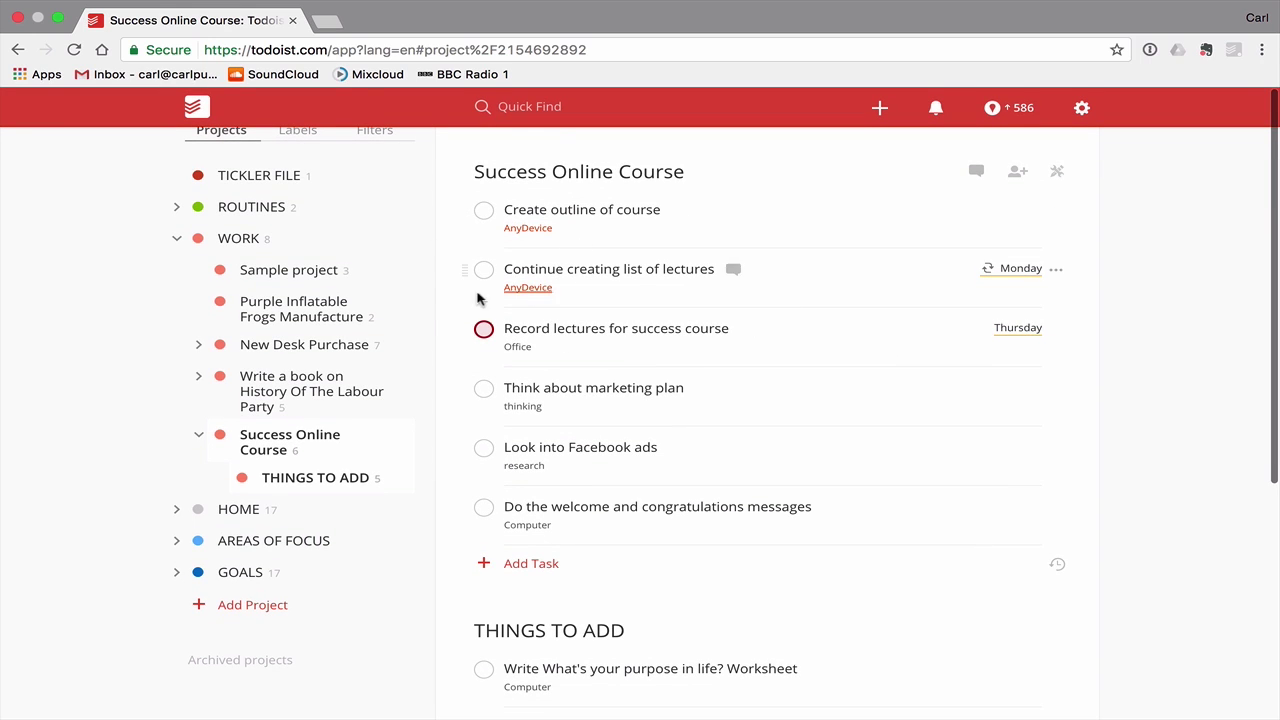
mouse_move(462, 330)
left_mouse_down()
mouse_move(468, 280)
mouse_move(459, 307)
left_mouse_up()
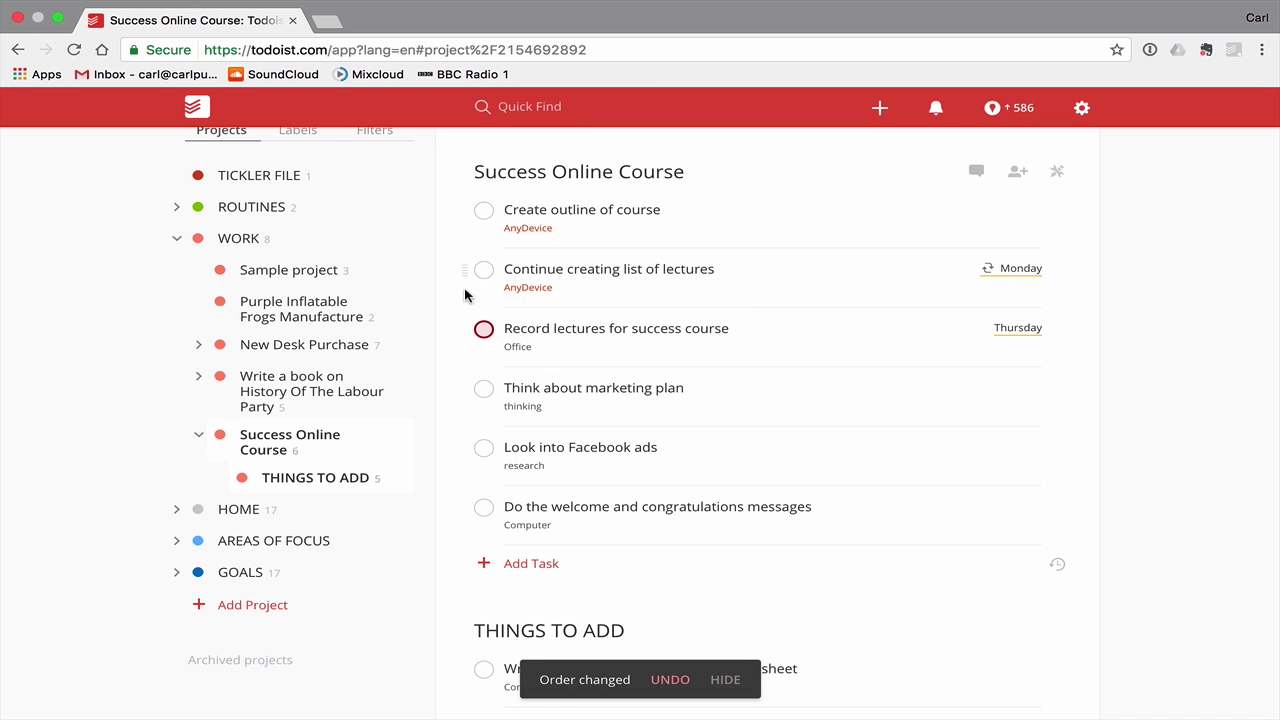
scroll(560, 540, "down", 4)
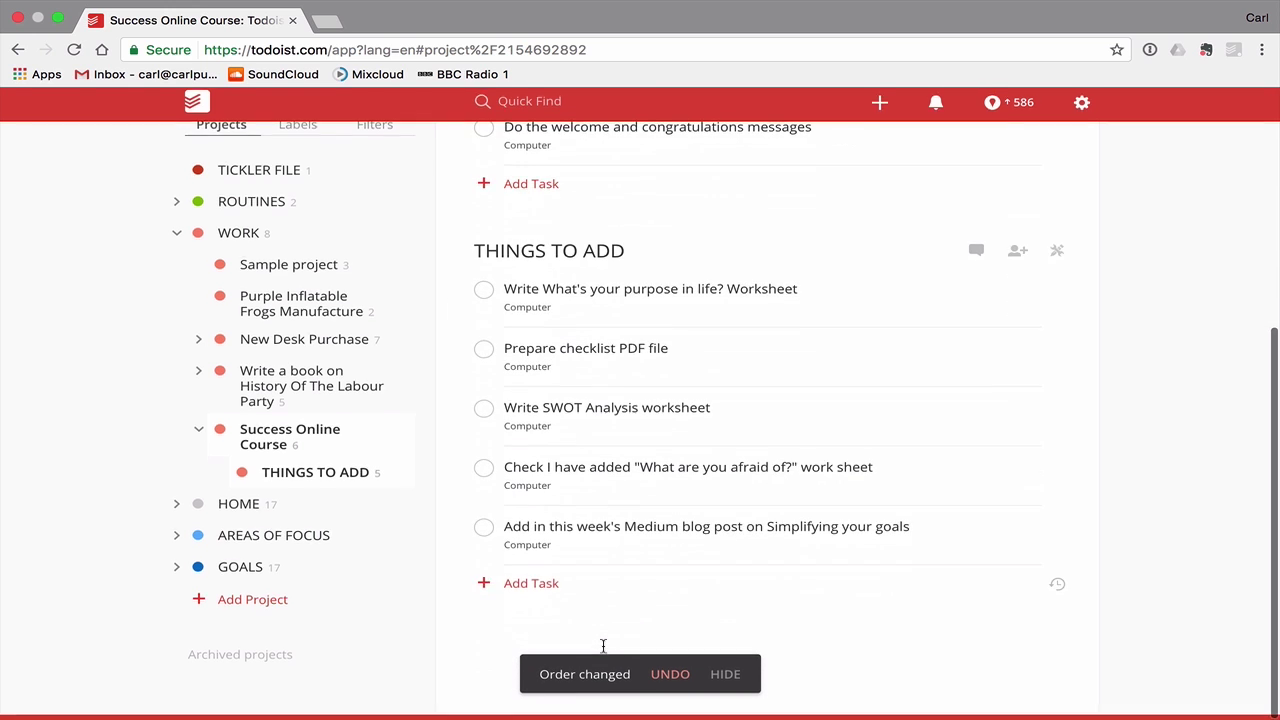
scroll(600, 565, "up", 4)
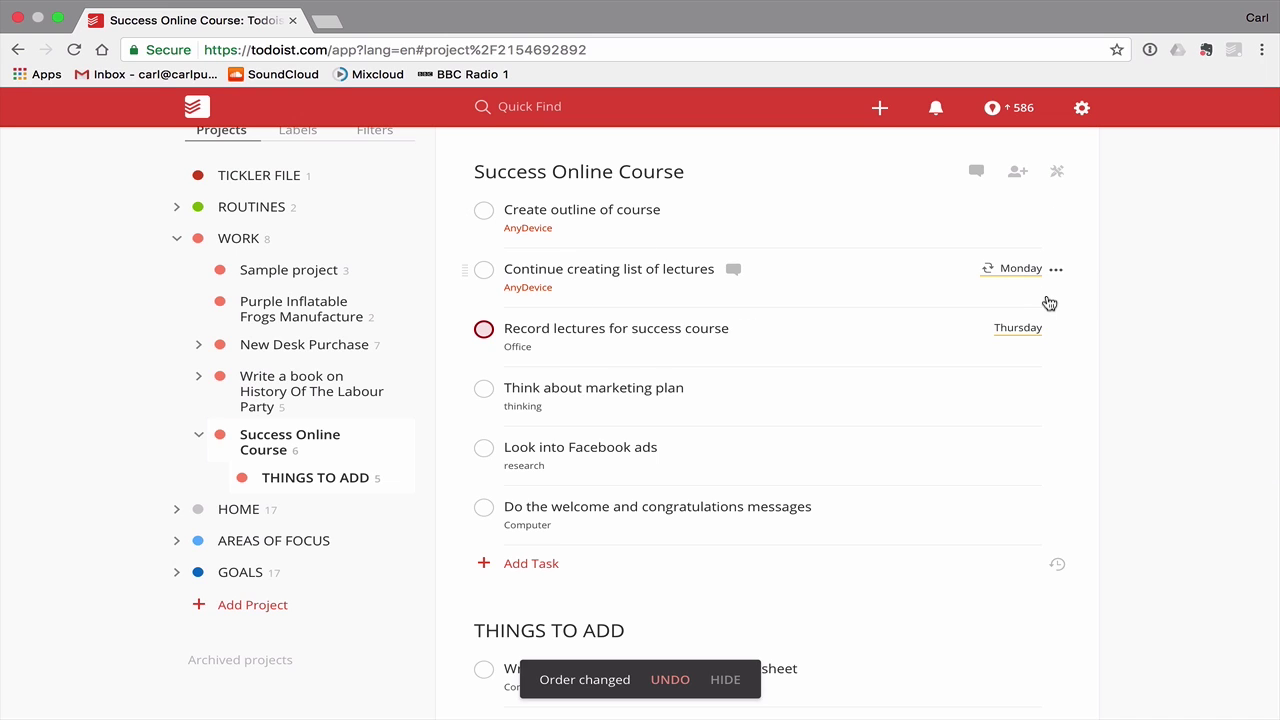
- Complete the Create outline of course task and the current occurrence of the recurring Continue creating list of lectures task
left_click(483, 212)
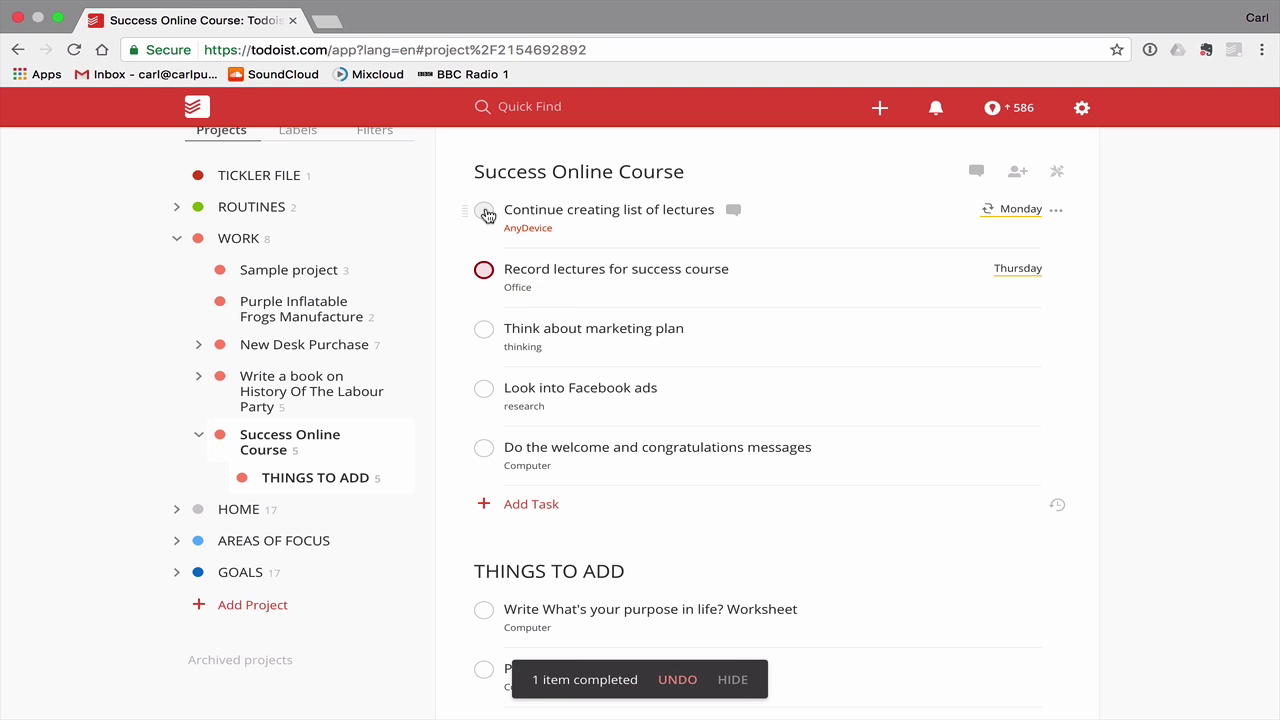
left_click(484, 212)
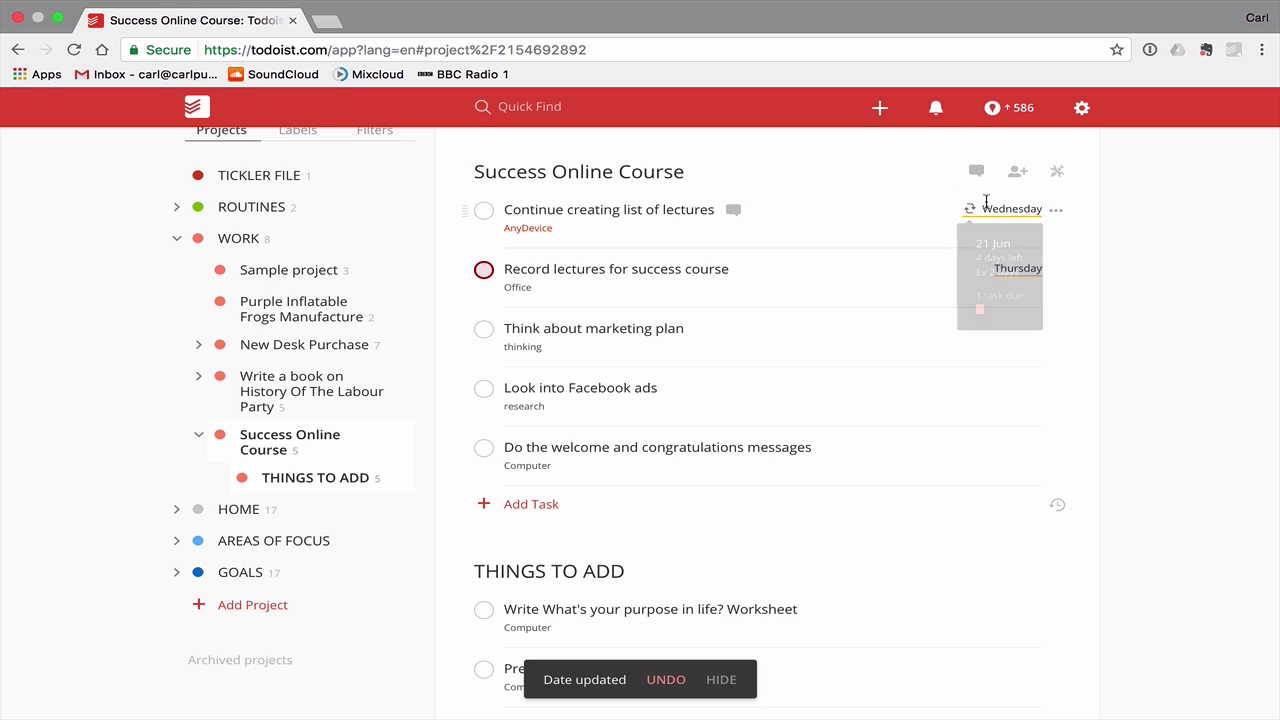
mouse_move(988, 210)
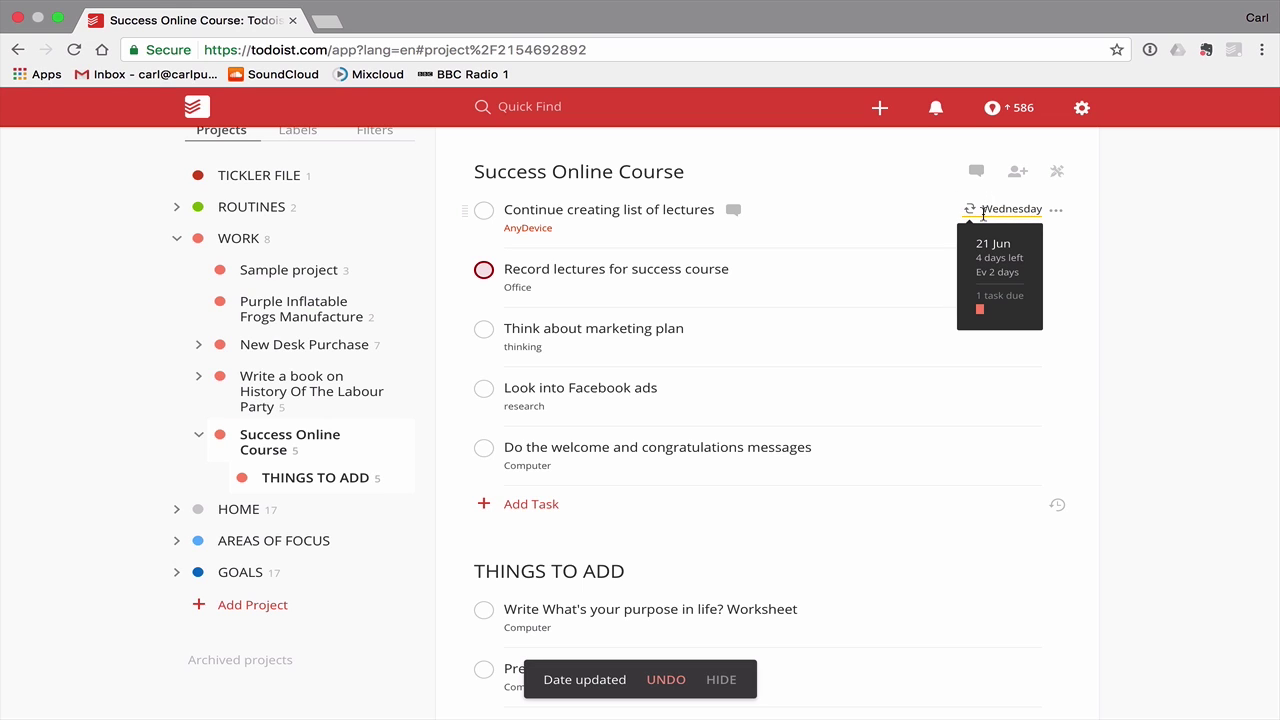
- Archive the recurring Continue creating list of lectures task, and complete the Record lectures and Do the welcome and congratulations messages tasks
left_click(1056, 211)
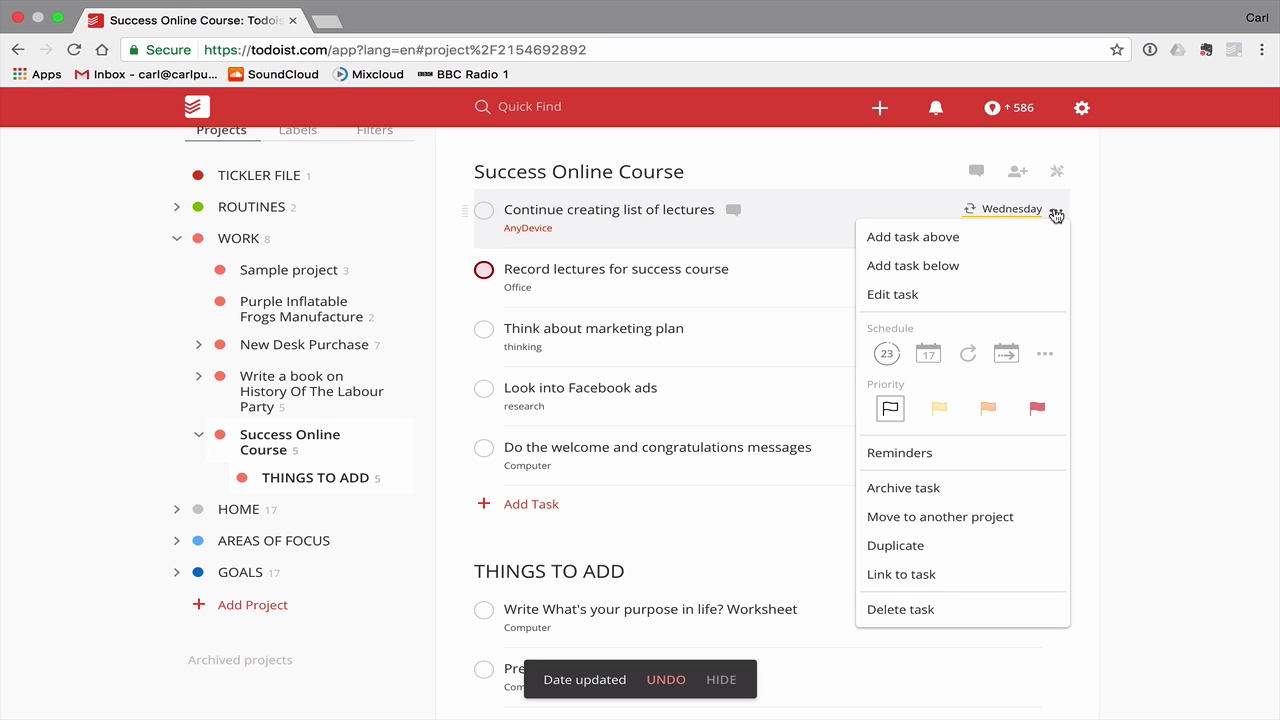
left_click(935, 487)
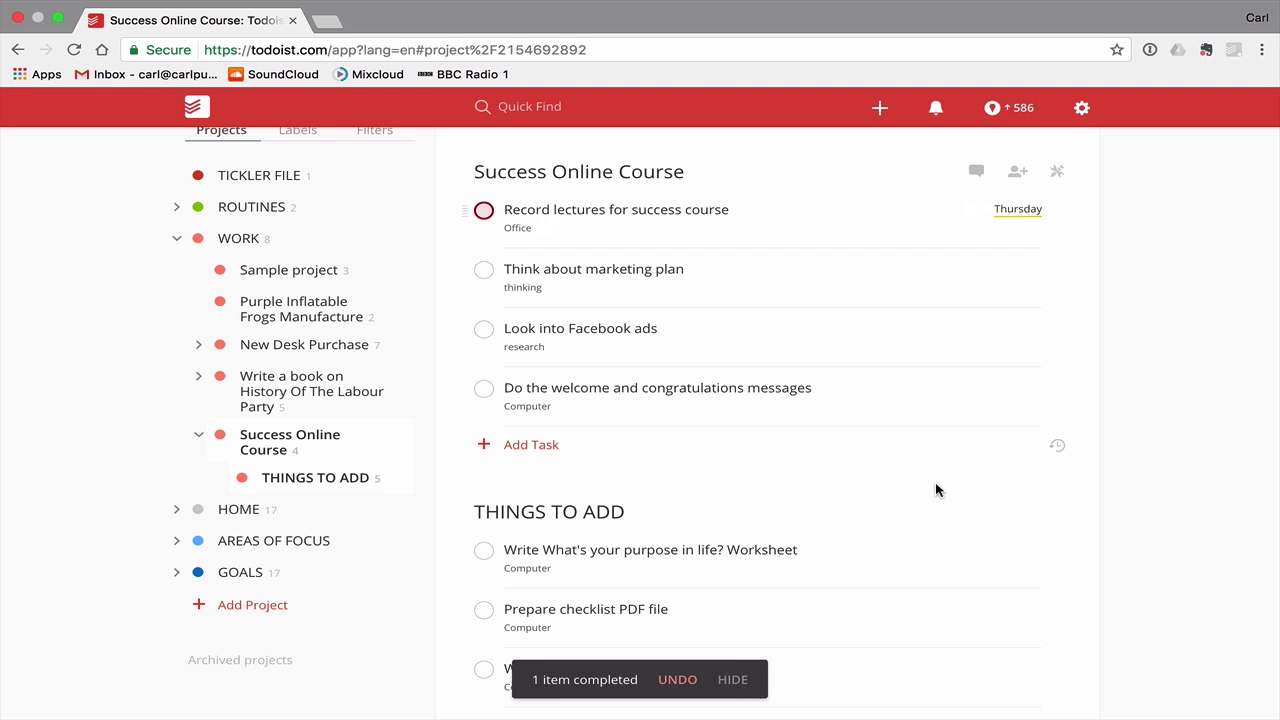
left_click(484, 212)
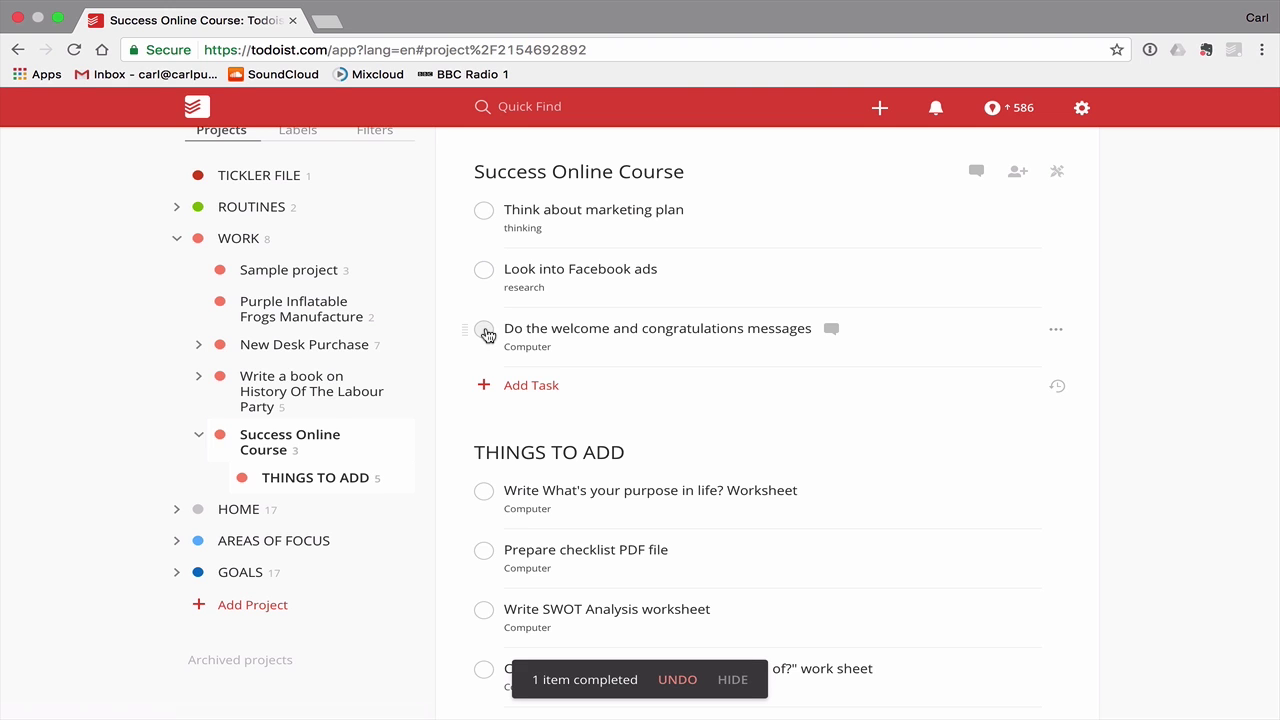
scroll(820, 373, "down", 3)
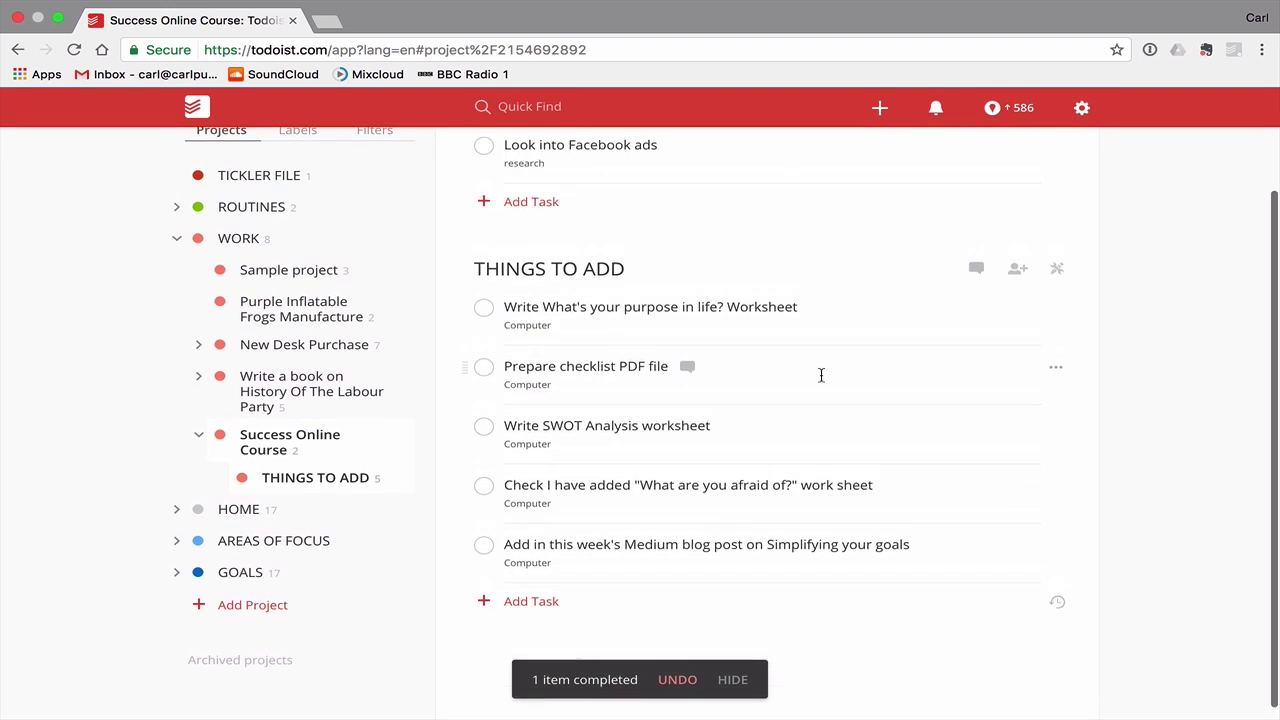
scroll(820, 375, "up", 3)
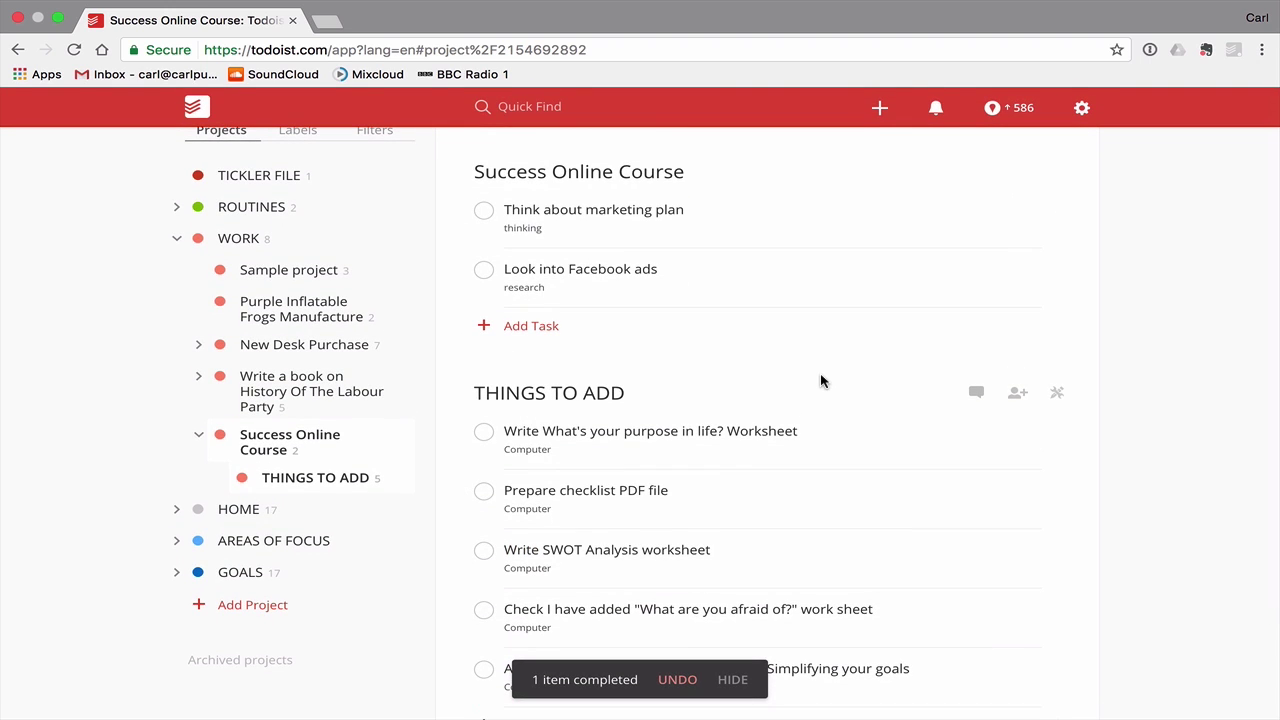
scroll(820, 380, "down", 3)
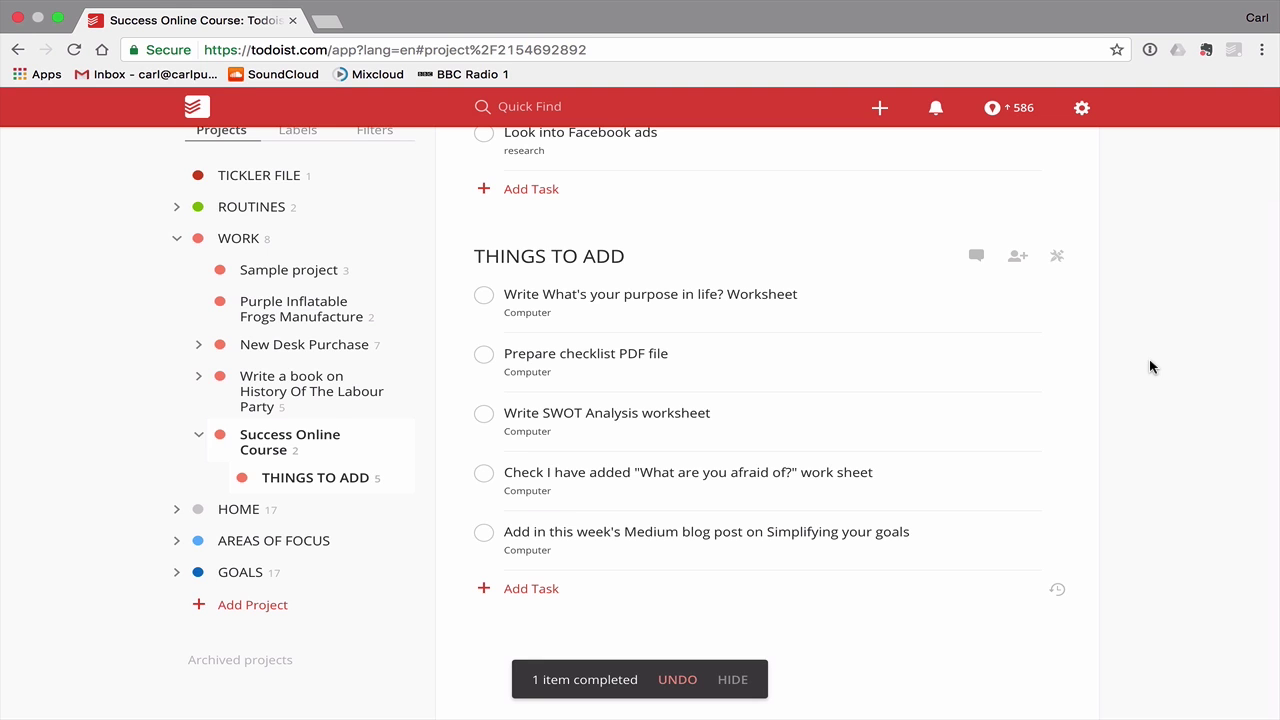
scroll(1150, 367, "up", 3)
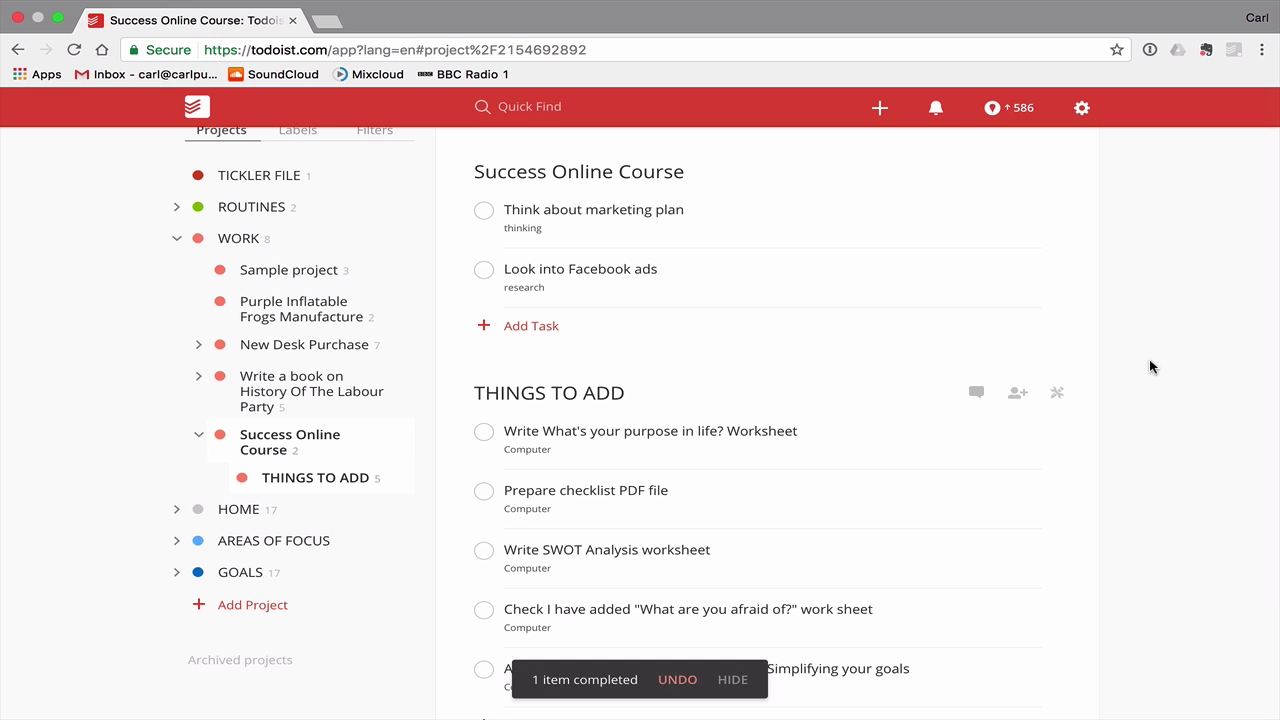
scroll(1150, 367, "down", 3)
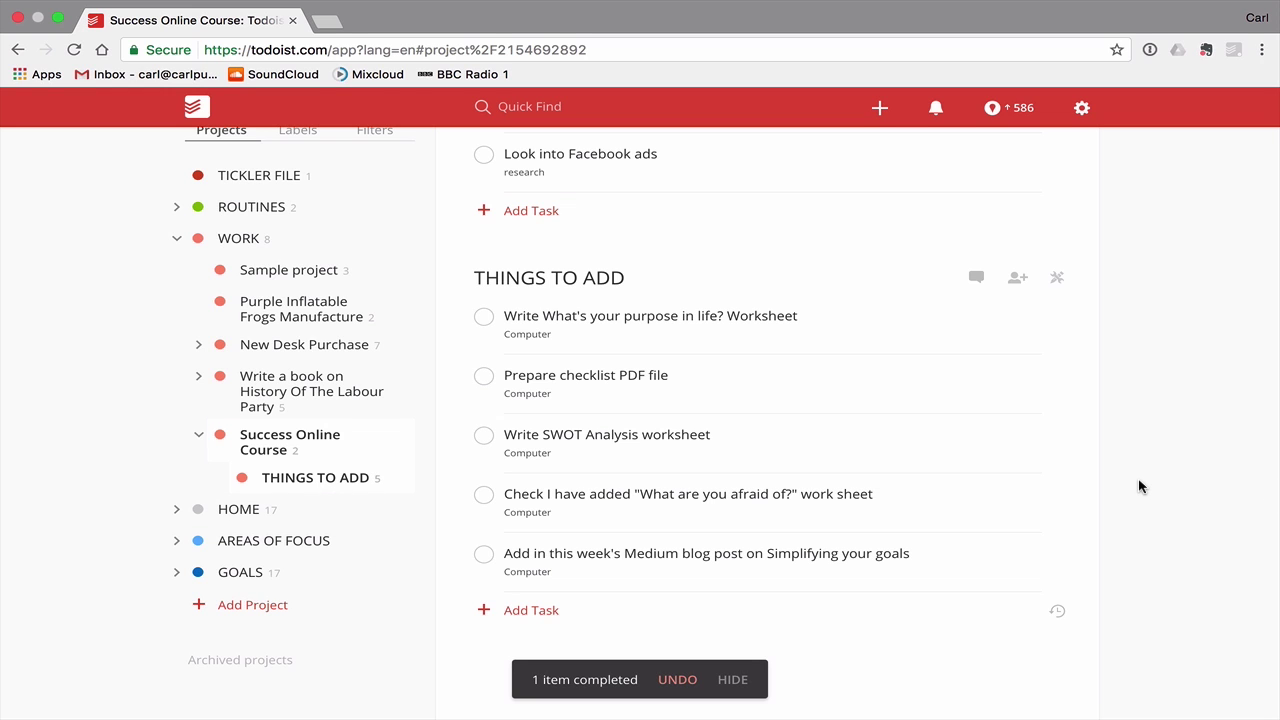
scroll(1139, 486, "up", 2)
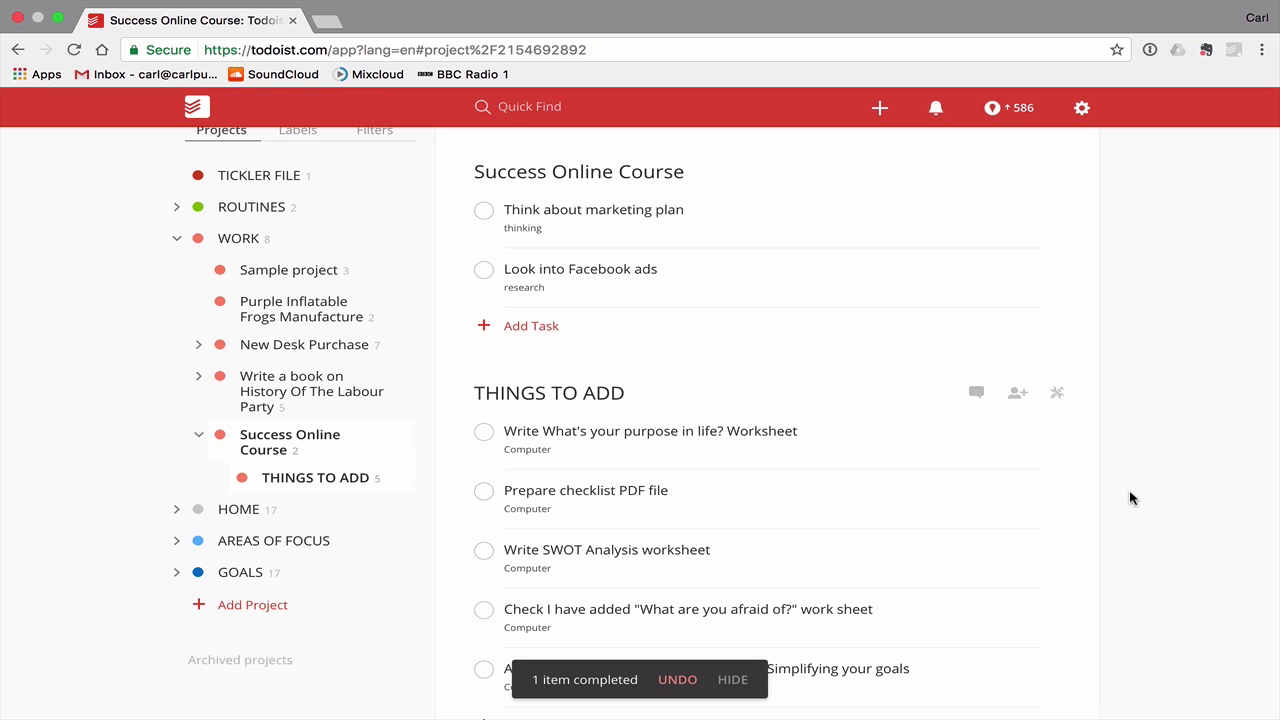
scroll(1129, 490, "down", 2)
scroll(1129, 490, "up", 2)
scroll(1130, 492, "down", 2)
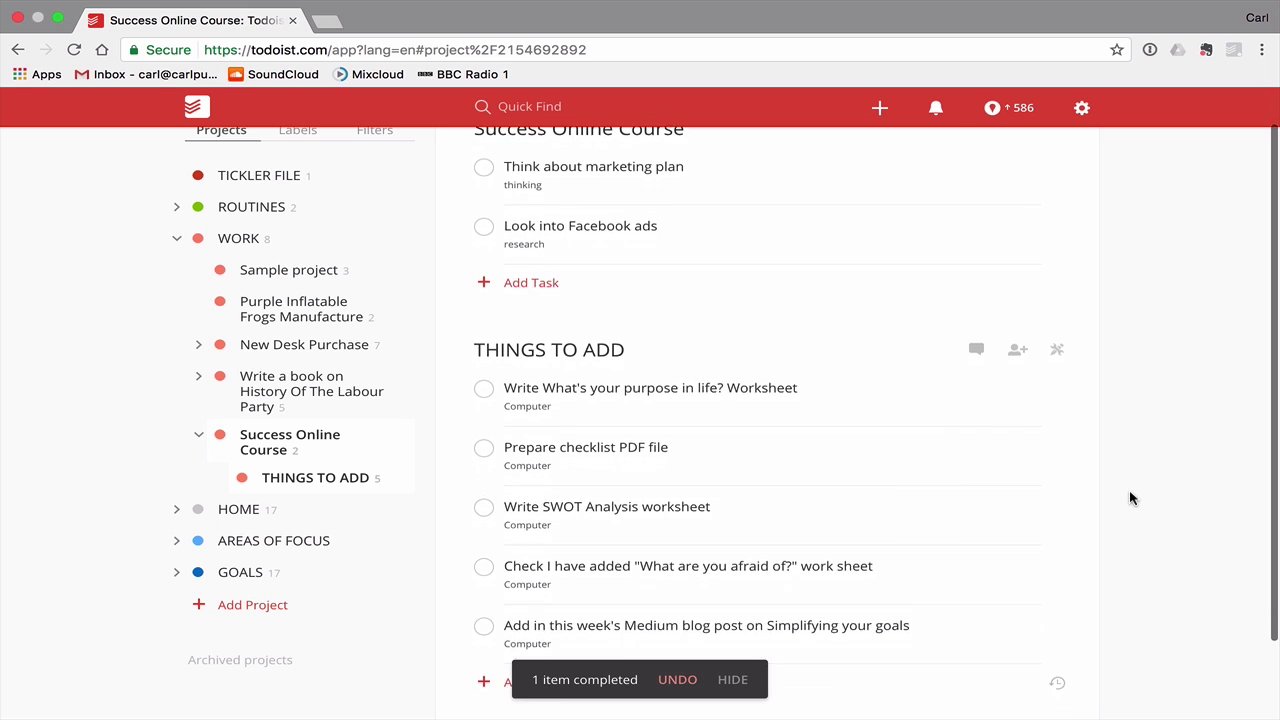